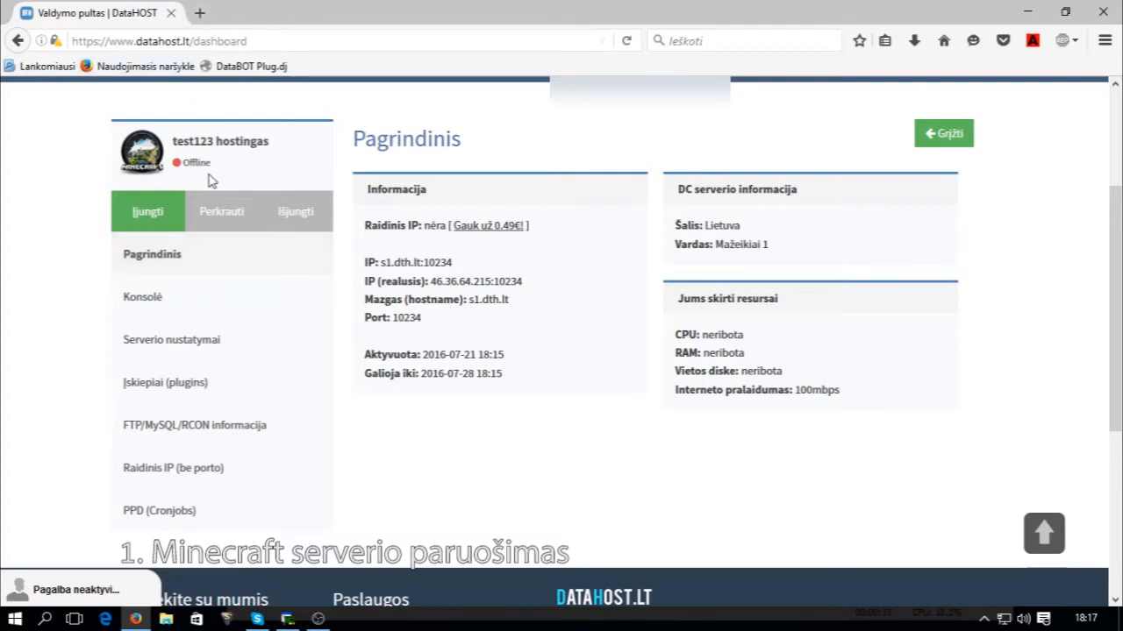
Restart the Minecraft server with Perkrauti, start it with Įjungti, and show the Konsolė log.
{"action": "left_click", "coordinate": [237, 233]}
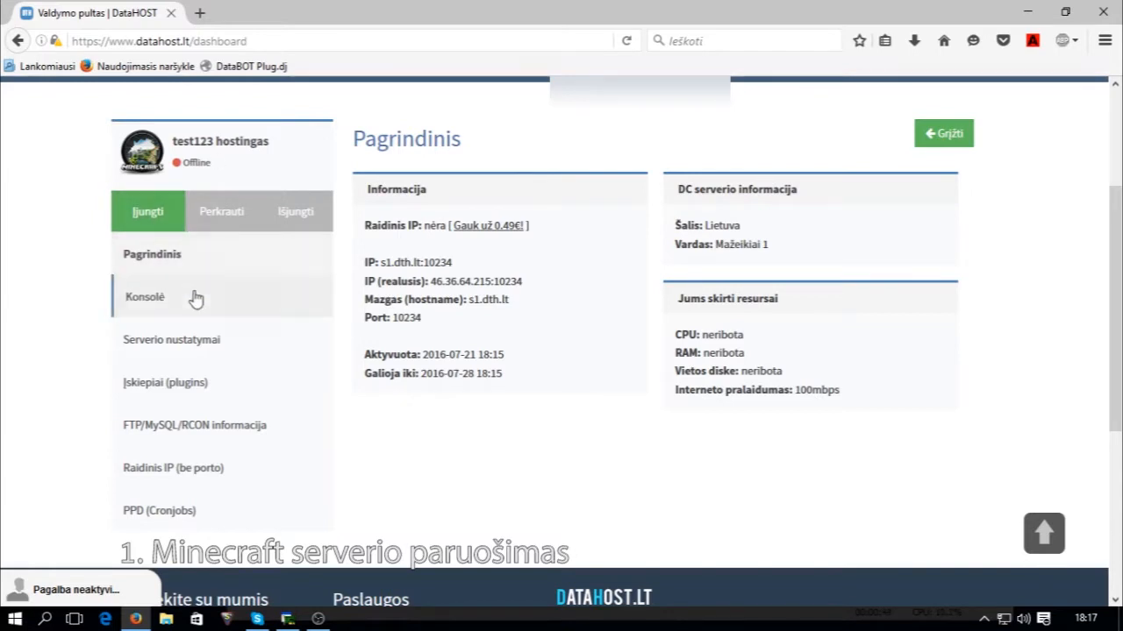
{"action": "left_click", "coordinate": [175, 226]}
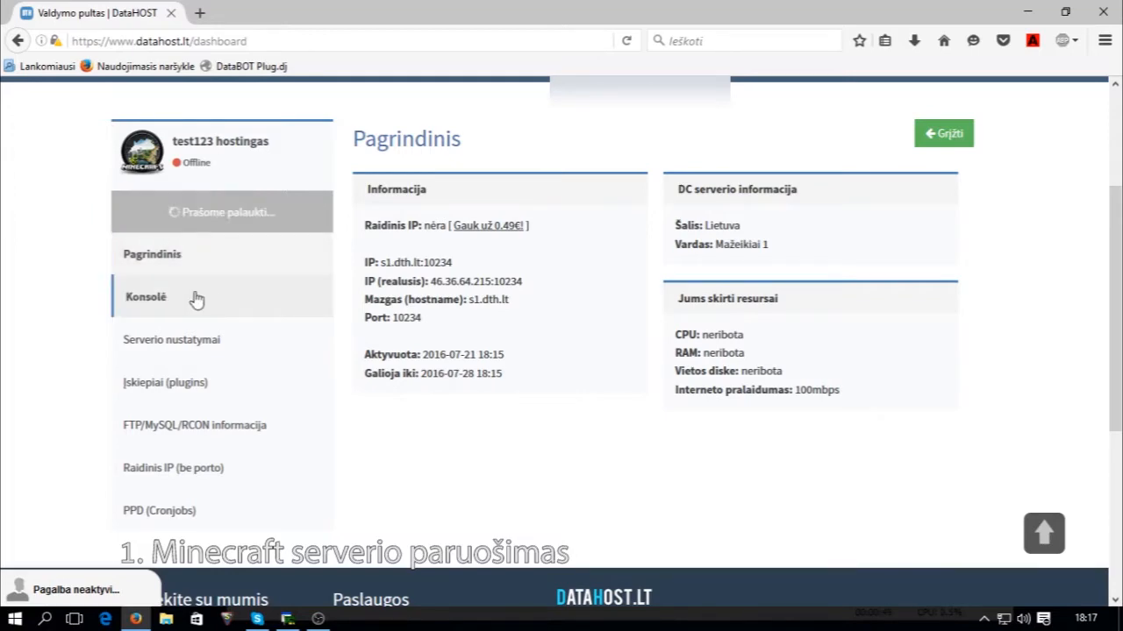
{"action": "left_click", "coordinate": [196, 300]}
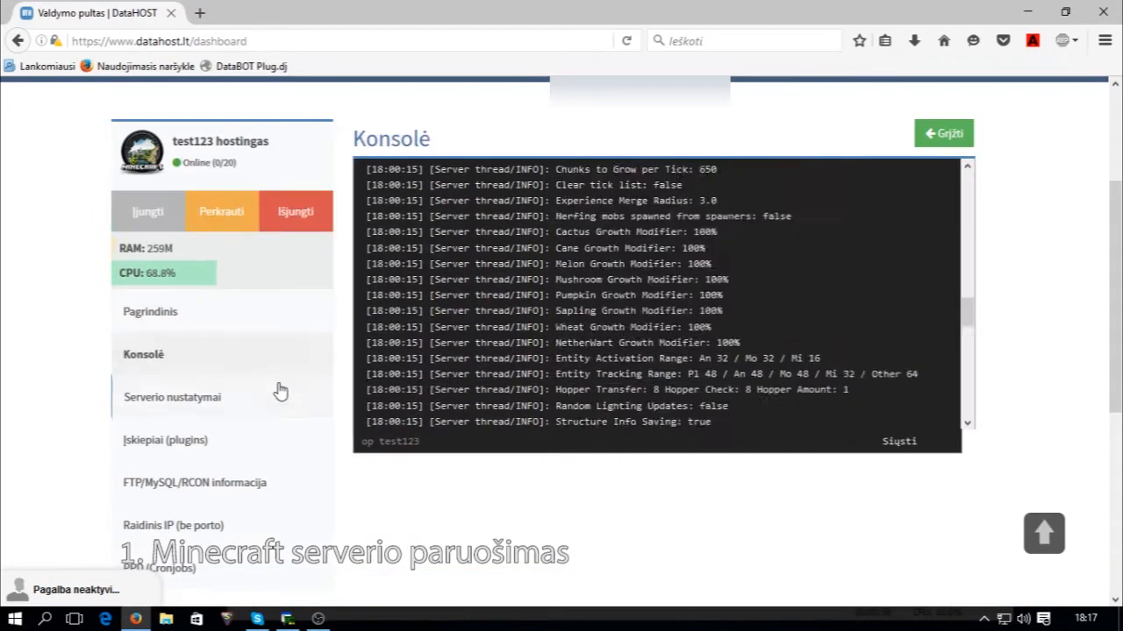
Install SkinsRestorer and PermissionsEx 1.23.4, replacing the first-installed PermissionsEx 1.23.3.
{"action": "left_click", "coordinate": [226, 397]}
{"action": "scroll", "coordinate": [237, 351], "scroll_direction": "down", "scroll_amount": 2}
{"action": "left_click", "coordinate": [249, 260]}
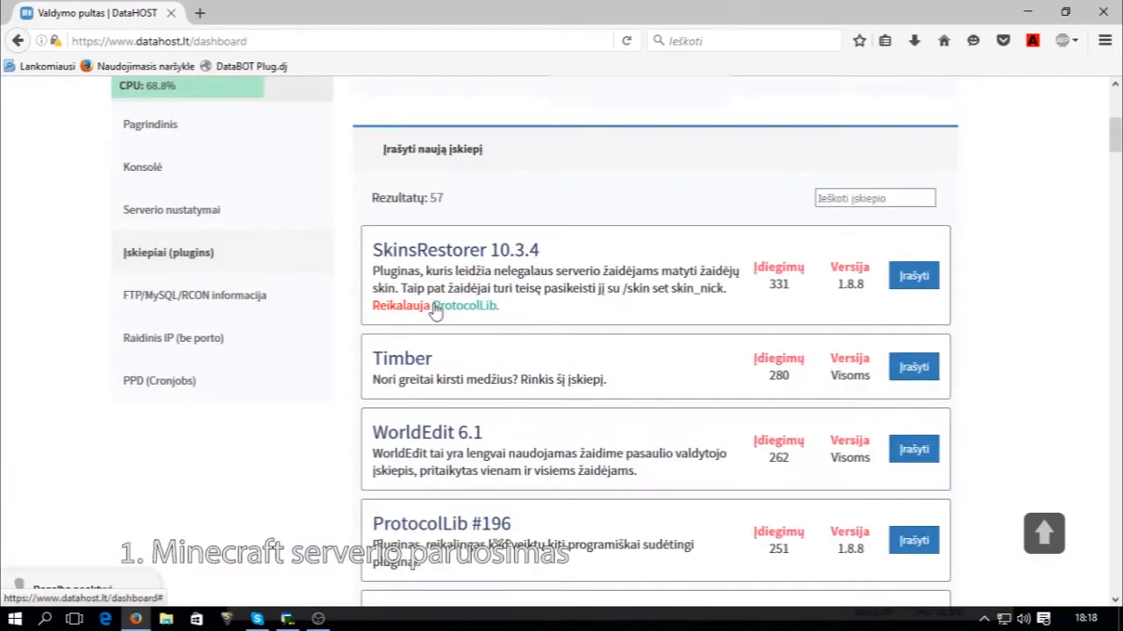
{"action": "scroll", "coordinate": [433, 311], "scroll_direction": "down", "scroll_amount": 1}
{"action": "left_click", "coordinate": [914, 182]}
{"action": "left_click", "coordinate": [854, 166]}
{"action": "type", "text": "Permissionsex"}
{"action": "left_click", "coordinate": [915, 253]}
{"action": "scroll", "coordinate": [914, 254], "scroll_direction": "up", "scroll_amount": 3}
{"action": "left_click", "coordinate": [412, 300]}
{"action": "scroll", "coordinate": [414, 306], "scroll_direction": "down", "scroll_amount": 3}
{"action": "left_click", "coordinate": [914, 459]}
{"action": "scroll", "coordinate": [937, 377], "scroll_direction": "up", "scroll_amount": 1}
{"action": "scroll", "coordinate": [541, 526], "scroll_direction": "up", "scroll_amount": 1}
Check the FTP/MySQL/RCON information and scheduled jobs pages.
{"action": "left_click", "coordinate": [198, 389]}
{"action": "left_click", "coordinate": [181, 479]}
{"action": "scroll", "coordinate": [180, 479], "scroll_direction": "up", "scroll_amount": 4}
Send 'pex group add o' and 'pex group add vip' in the server console.
{"action": "left_click", "coordinate": [167, 448]}
{"action": "scroll", "coordinate": [596, 409], "scroll_direction": "down", "scroll_amount": 4}
{"action": "type", "text": "pex group add o"}
{"action": "key", "text": "Return"}
{"action": "scroll", "coordinate": [597, 409], "scroll_direction": "up", "scroll_amount": 4}
{"action": "left_click", "coordinate": [222, 307]}
{"action": "scroll", "coordinate": [222, 348], "scroll_direction": "down", "scroll_amount": 2}
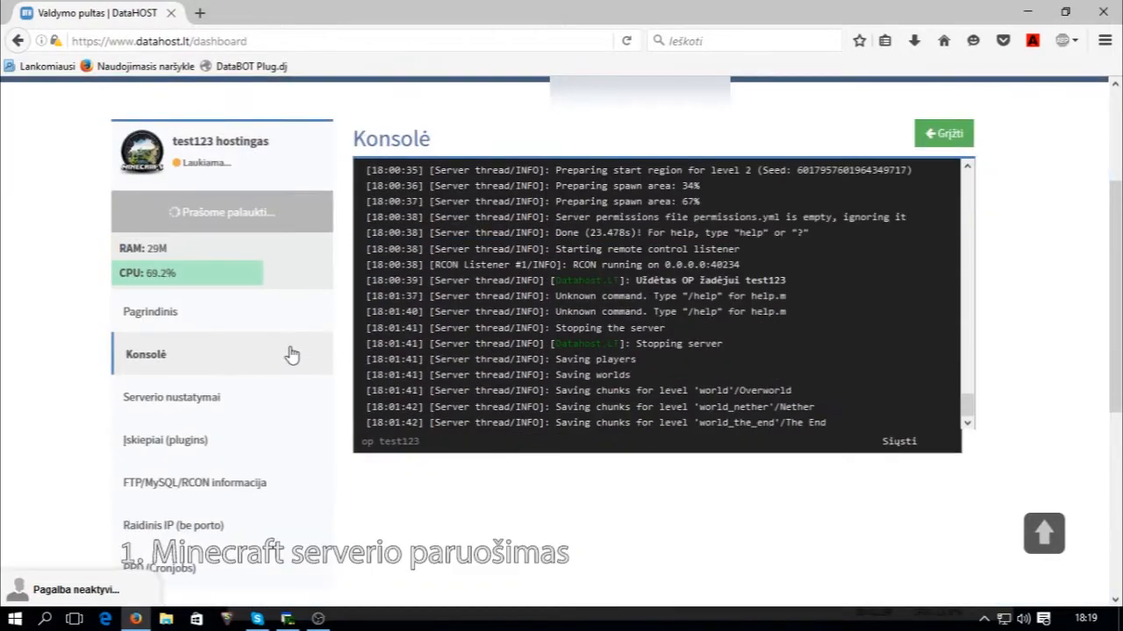
{"action": "type", "text": "pex group add vip"}
{"action": "key", "text": "Return"}
Retry 'pex group add vip' twice and review the pex help output.
{"action": "type", "text": "pex"}
{"action": "key", "text": "Return"}
{"action": "type", "text": "pex group add vip"}
{"action": "key", "text": "Return"}
{"action": "type", "text": "pex group add vip"}
{"action": "key", "text": "Return"}
{"action": "type", "text": "pex"}
{"action": "key", "text": "Return"}
{"action": "mouse_move", "coordinate": [969, 411]}
{"action": "left_mouse_down"}
{"action": "mouse_move", "coordinate": [974, 391]}
{"action": "mouse_move", "coordinate": [972, 419]}
{"action": "left_mouse_up"}
Create the vip group and give it a coloured [VIP] prefix using & colour codes.
{"action": "left_click", "coordinate": [624, 439]}
{"action": "type", "text": "pex group vip create"}
{"action": "key", "text": "Return"}
{"action": "type", "text": "pex group vip prefix [VIP]"}
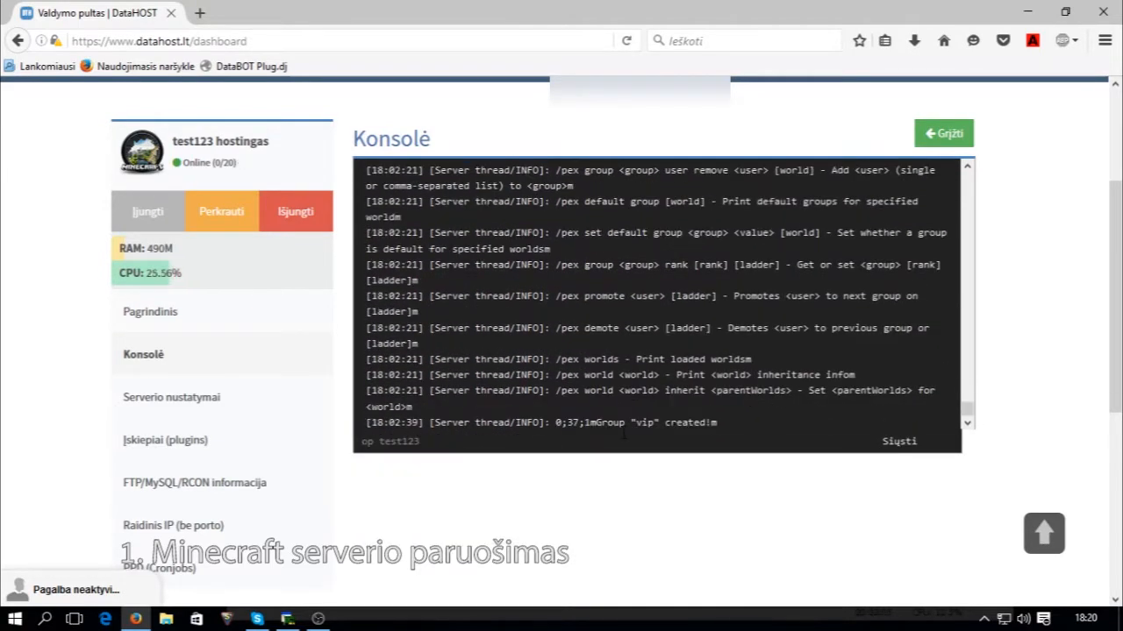
{"action": "type", "text": "&6 &e"}
{"action": "key", "text": "Left"}
{"action": "key", "text": "Left"}
{"action": "key", "text": "Left"}
{"action": "key", "text": "Left"}
{"action": "key", "text": "Left"}
{"action": "key", "text": "Left"}
{"action": "key", "text": "Left"}
{"action": "type", "text": "&e"}
{"action": "key", "text": "Right"}
{"action": "key", "text": "Right"}
{"action": "key", "text": "Right"}
{"action": "type", "text": "&6"}
{"action": "key", "text": "BackSpace"}
{"action": "type", "text": "b"}
{"action": "key", "text": "Return"}
Resend the vip prefix command, once with quotes, and recheck the pex help.
{"action": "right_click", "coordinate": [634, 436]}
{"action": "left_click", "coordinate": [607, 441]}
{"action": "type", "text": "pex group vip"}
{"action": "left_click", "coordinate": [485, 478]}
{"action": "left_click", "coordinate": [483, 442]}
{"action": "type", "text": "\""}
{"action": "key", "text": "Return"}
{"action": "type", "text": "pex group vip prefix"}
{"action": "key", "text": "Return"}
{"action": "type", "text": "pex"}
{"action": "key", "text": "Return"}
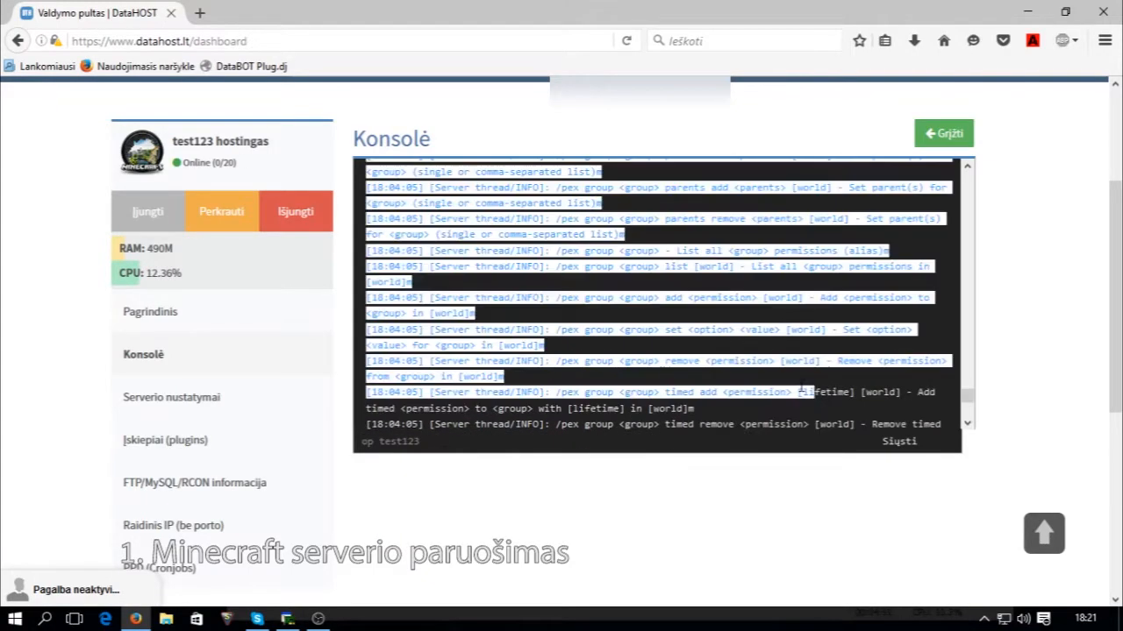
Search the console for 'prefix' and resend the full VIP prefix command.
{"action": "key", "text": "ctrl+f"}
{"action": "left_click", "coordinate": [568, 441]}
{"action": "type", "text": "pex group vip prefix"}
{"action": "left_click", "coordinate": [527, 492]}
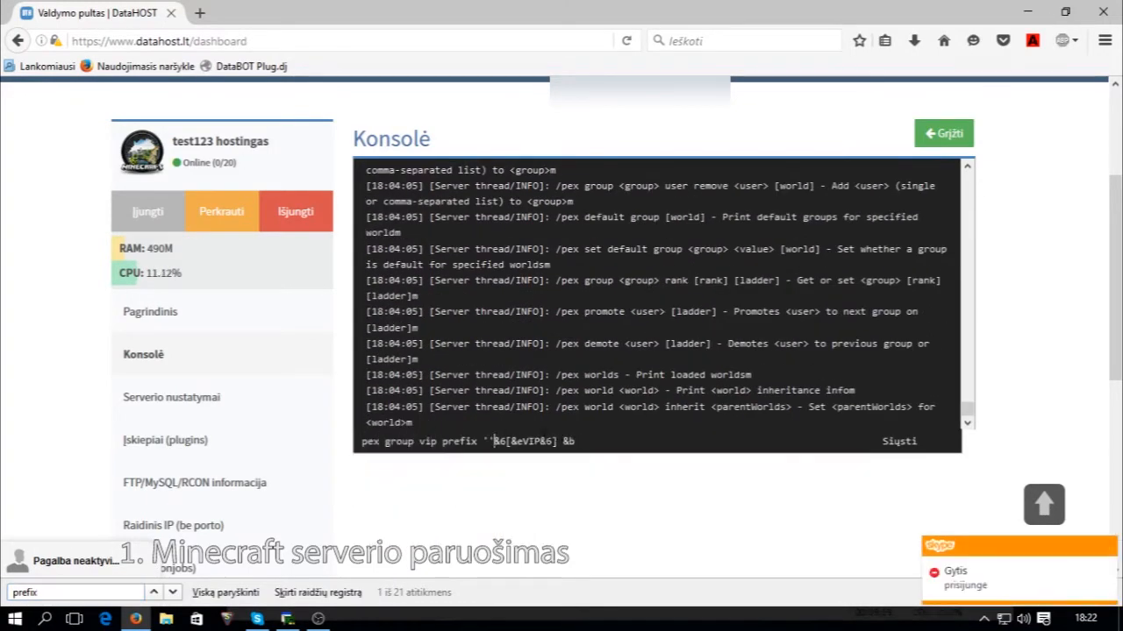
{"action": "key", "text": "Return"}
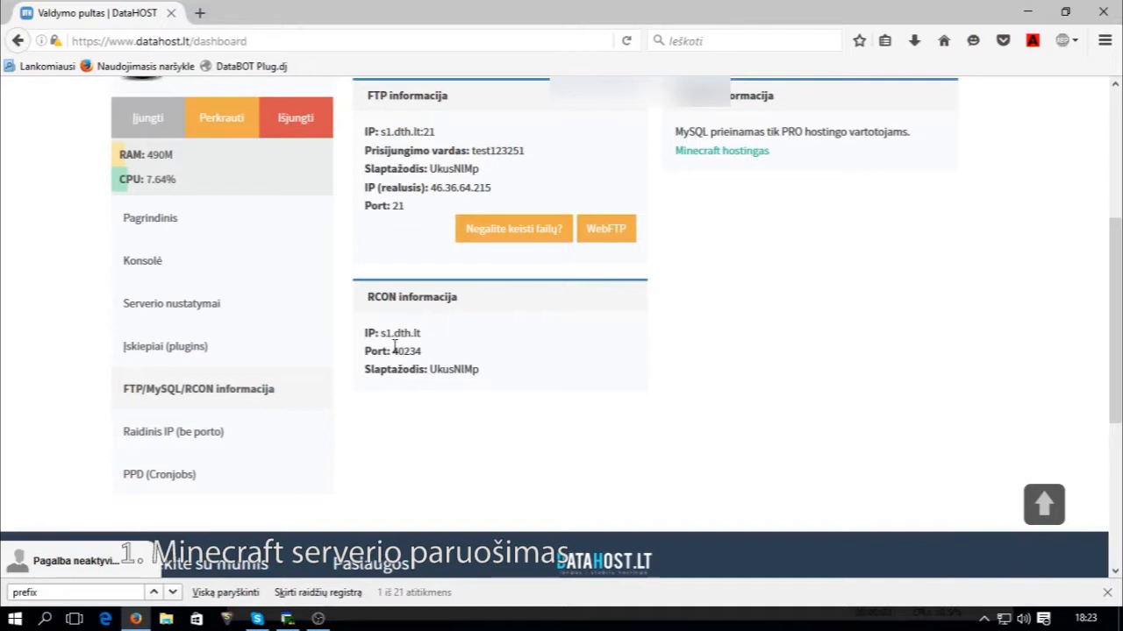
{"action": "left_click_drag", "start_coordinate": [382, 336], "coordinate": [461, 339]}
{"action": "left_click", "coordinate": [371, 360]}
{"action": "left_click_drag", "start_coordinate": [388, 354], "coordinate": [500, 376]}
{"action": "left_click", "coordinate": [457, 369]}
{"action": "mouse_move", "coordinate": [431, 369]}
{"action": "left_mouse_down"}
{"action": "mouse_move", "coordinate": [509, 375]}
{"action": "mouse_move", "coordinate": [432, 372]}
{"action": "left_mouse_up"}
{"action": "left_click", "coordinate": [491, 376]}
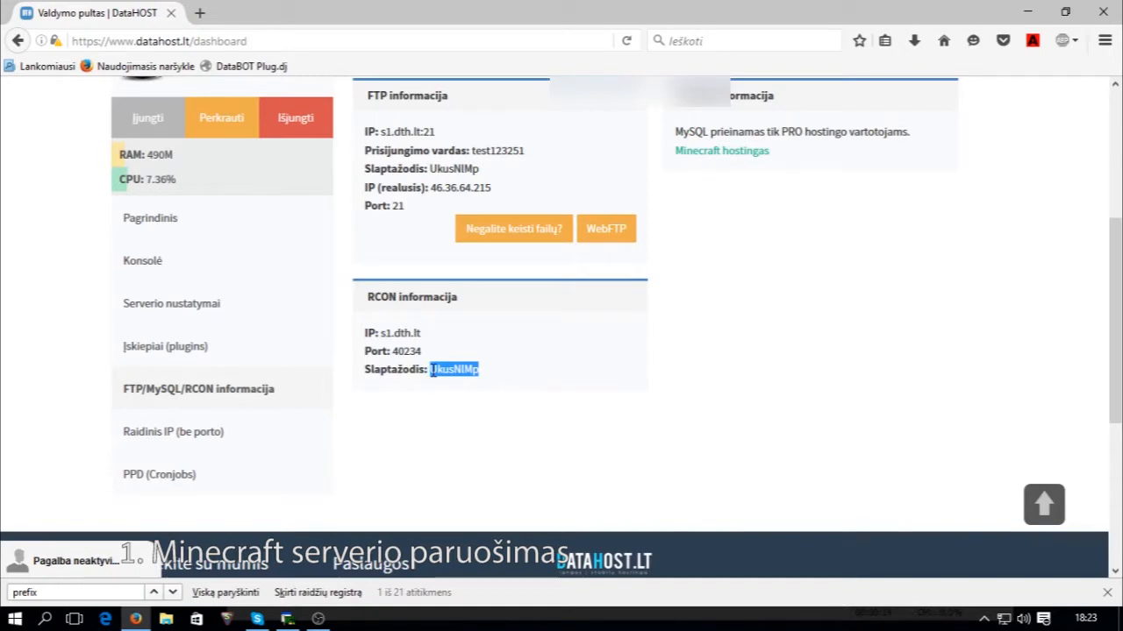
{"action": "left_click", "coordinate": [433, 372]}
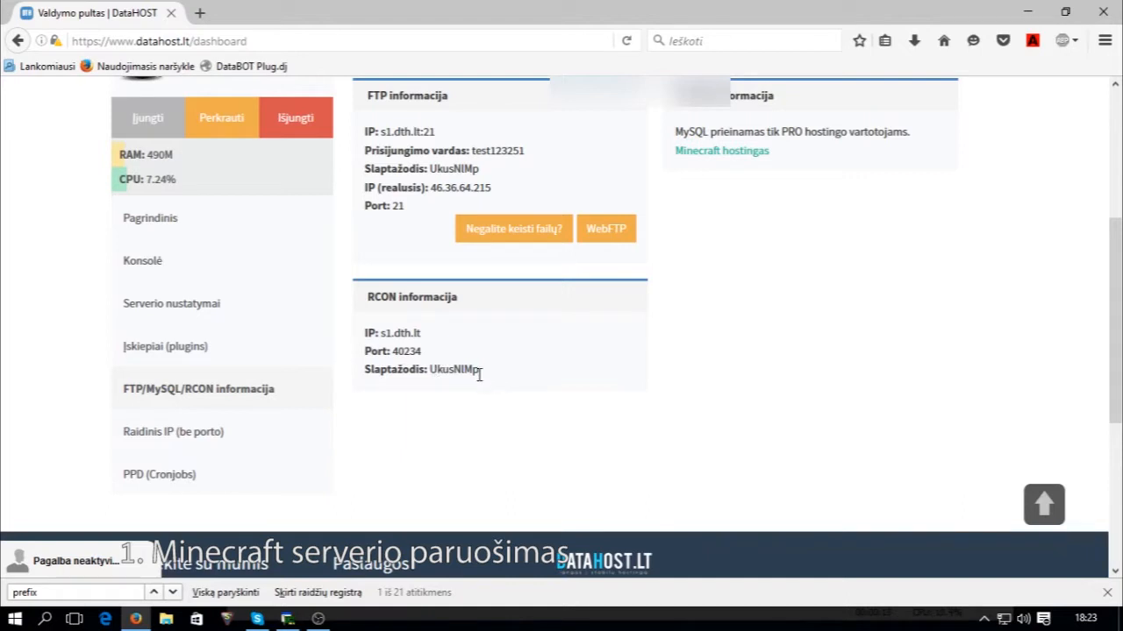
{"action": "left_click_drag", "start_coordinate": [471, 375], "coordinate": [431, 371]}
{"action": "left_click", "coordinate": [436, 372]}
{"action": "left_click_drag", "start_coordinate": [478, 368], "coordinate": [432, 373]}
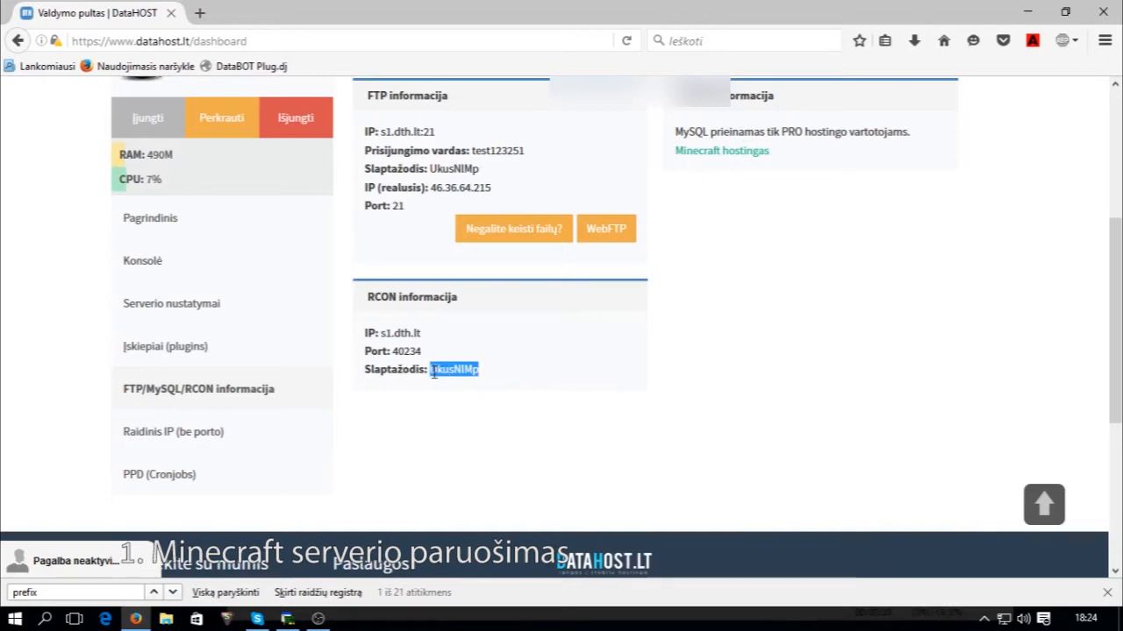
{"action": "left_click", "coordinate": [450, 451]}
{"action": "scroll", "coordinate": [476, 438], "scroll_direction": "up", "scroll_amount": 5}
{"action": "scroll", "coordinate": [479, 445], "scroll_direction": "down", "scroll_amount": 2}
{"action": "scroll", "coordinate": [480, 445], "scroll_direction": "down", "scroll_amount": 2}
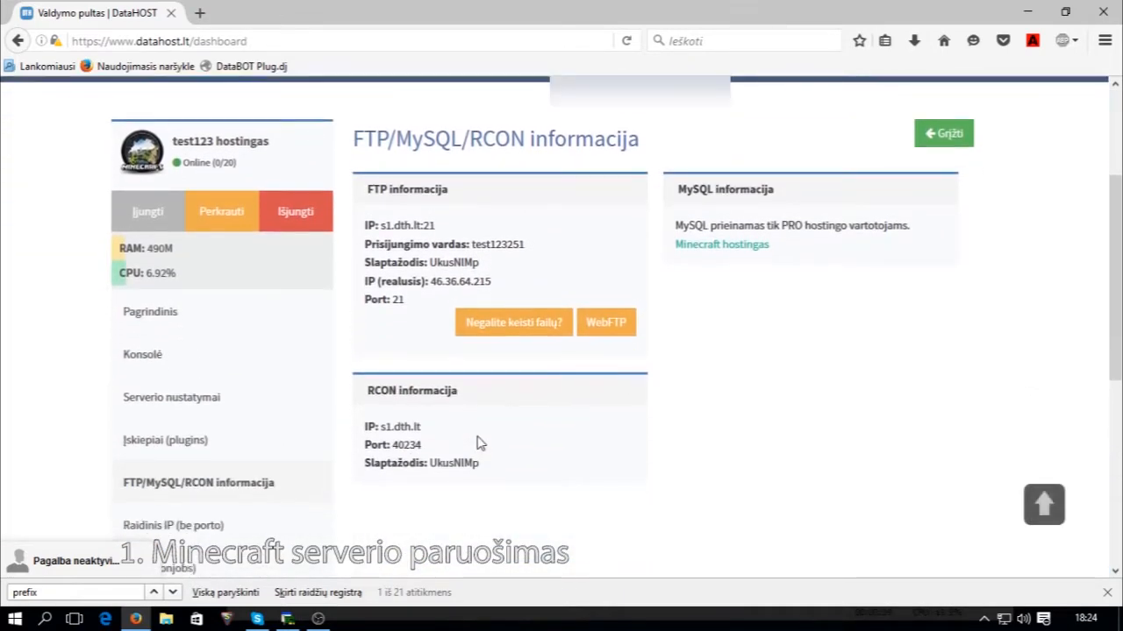
{"action": "scroll", "coordinate": [470, 435], "scroll_direction": "down", "scroll_amount": 2}
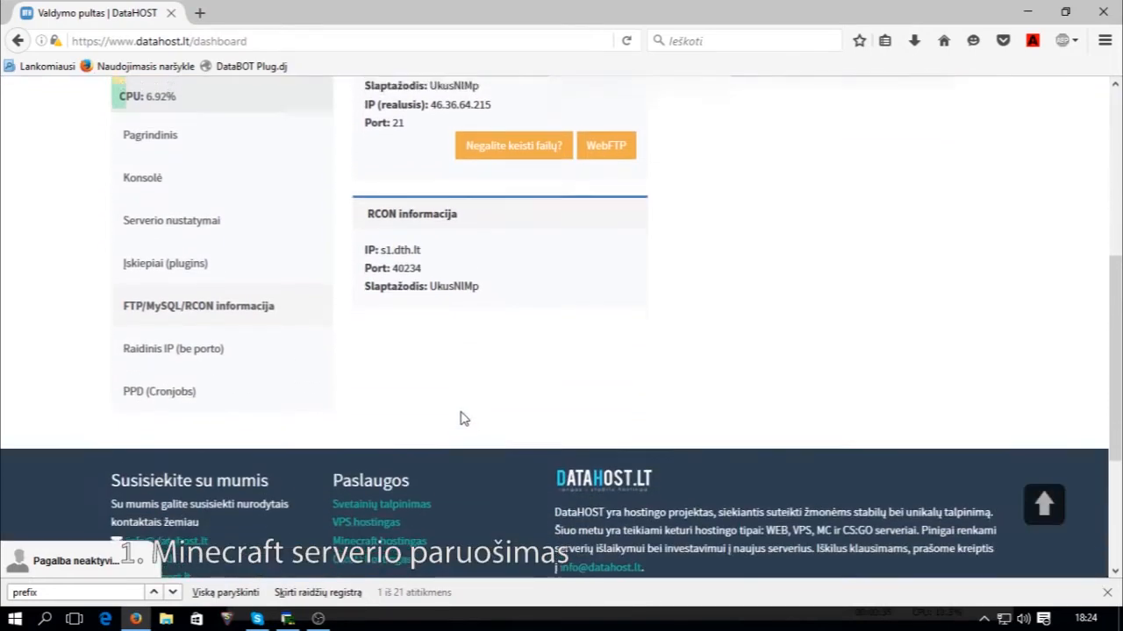
{"action": "scroll", "coordinate": [465, 421], "scroll_direction": "up", "scroll_amount": 2}
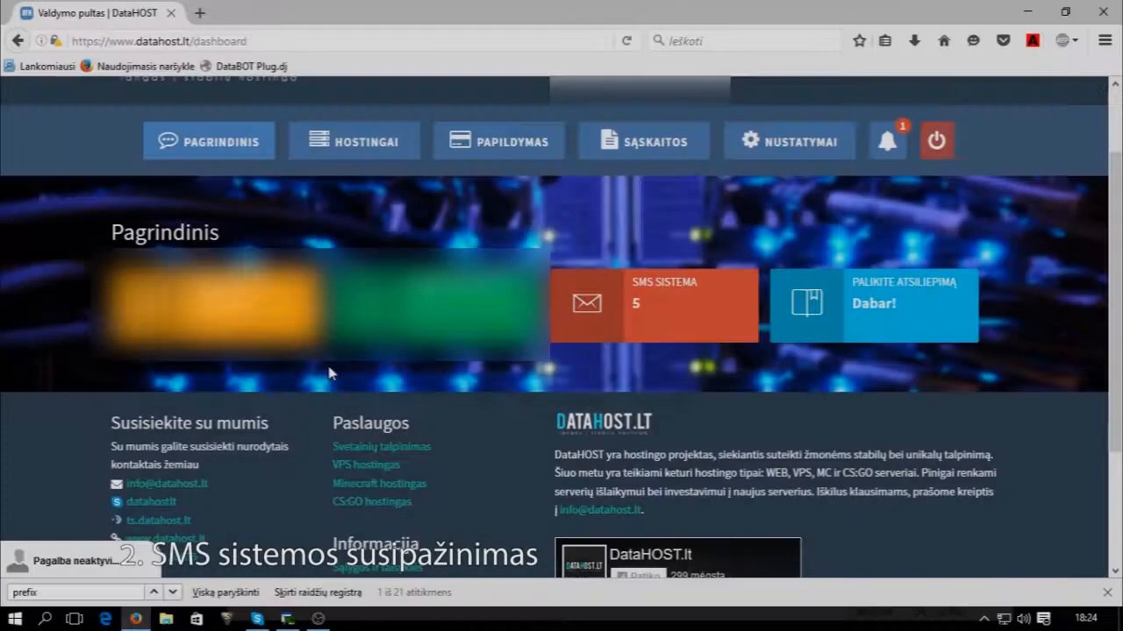
Return to the Valdymas dashboard and open the SMS sistema page, scrolling through it.
{"action": "scroll", "coordinate": [592, 370], "scroll_direction": "up", "scroll_amount": 2}
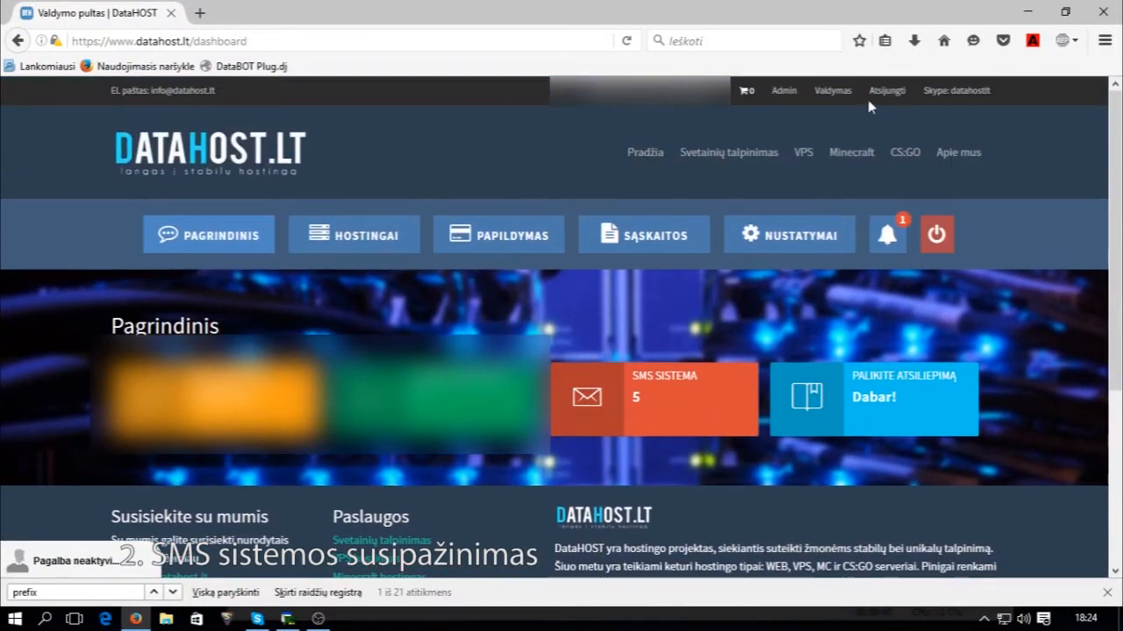
{"action": "left_click", "coordinate": [833, 91]}
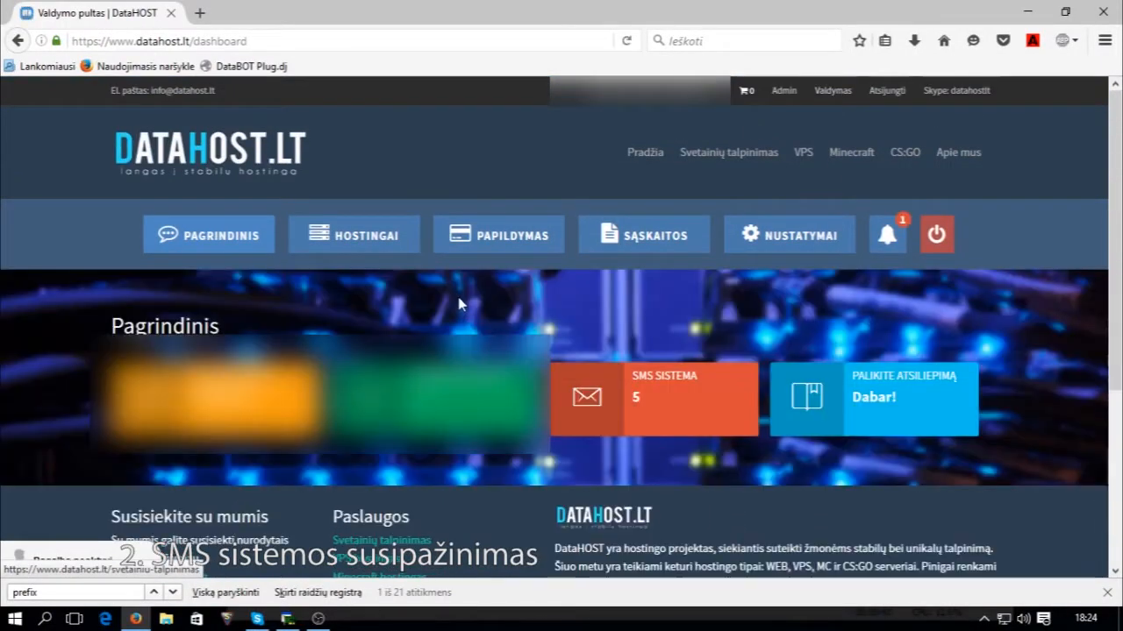
{"action": "scroll", "coordinate": [526, 307], "scroll_direction": "down", "scroll_amount": 2}
{"action": "left_click", "coordinate": [632, 314]}
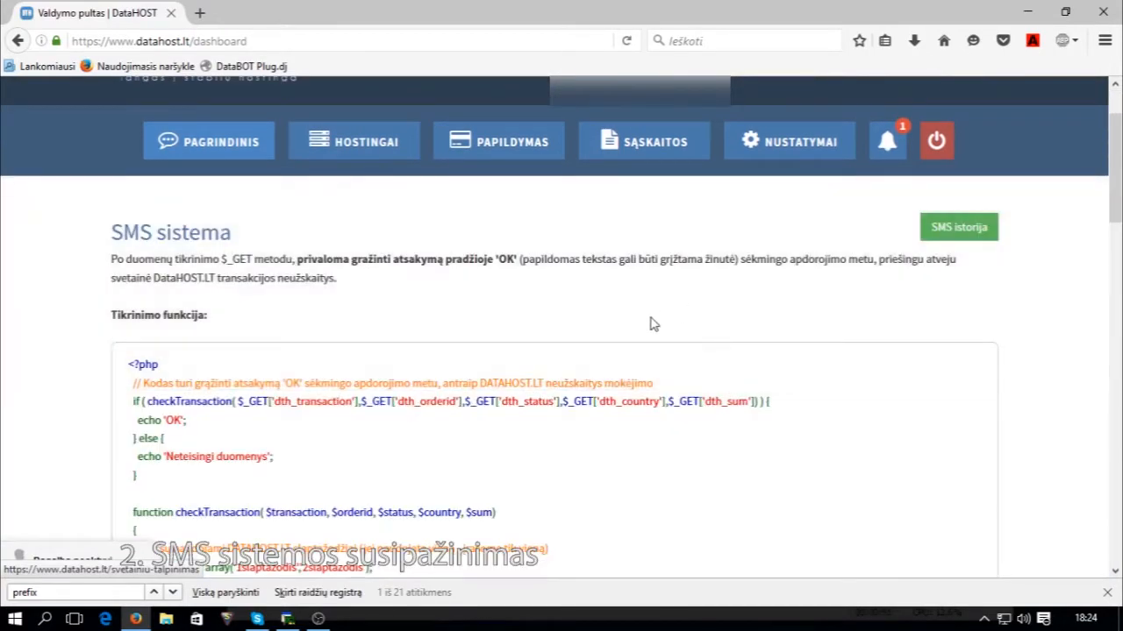
{"action": "scroll", "coordinate": [652, 321], "scroll_direction": "down", "scroll_amount": 6}
{"action": "scroll", "coordinate": [527, 232], "scroll_direction": "down", "scroll_amount": 9}
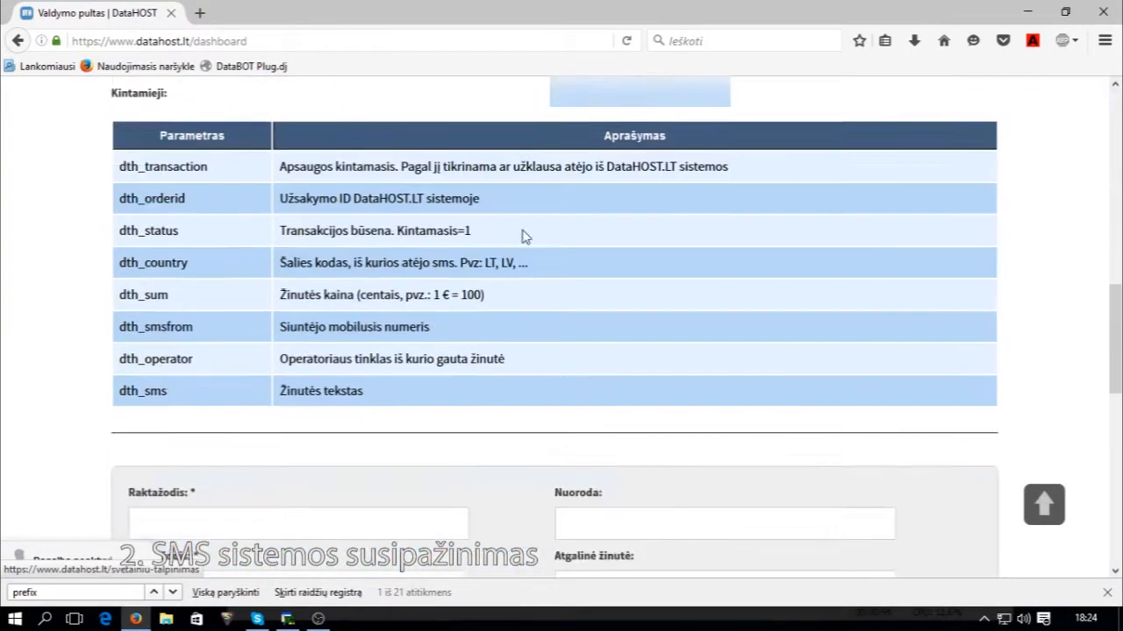
{"action": "scroll", "coordinate": [412, 324], "scroll_direction": "up", "scroll_amount": 16}
{"action": "scroll", "coordinate": [414, 329], "scroll_direction": "down", "scroll_amount": 10}
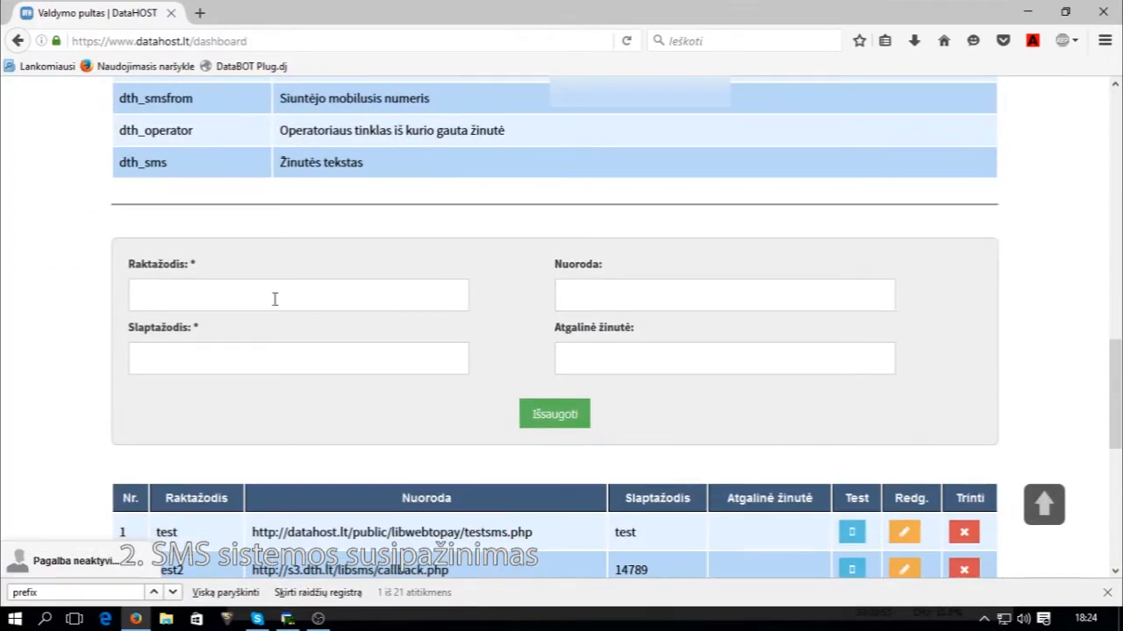
Select the SMS keyword and SMS password fields in the keyword form.
{"action": "left_click", "coordinate": [194, 303]}
{"action": "left_click", "coordinate": [180, 301]}
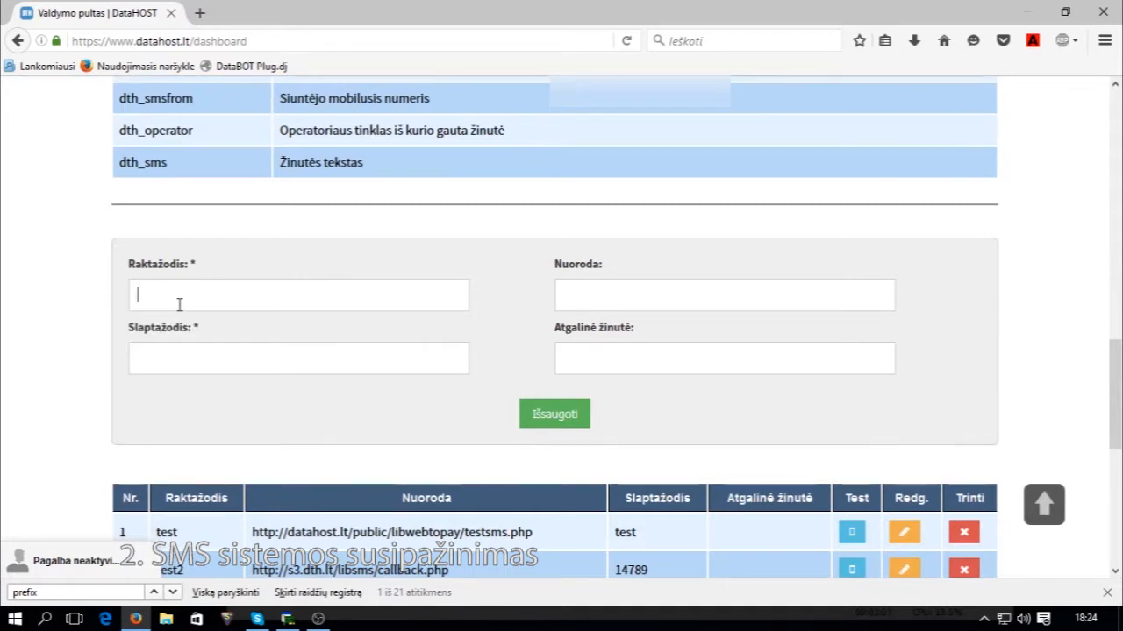
{"action": "left_click", "coordinate": [210, 362]}
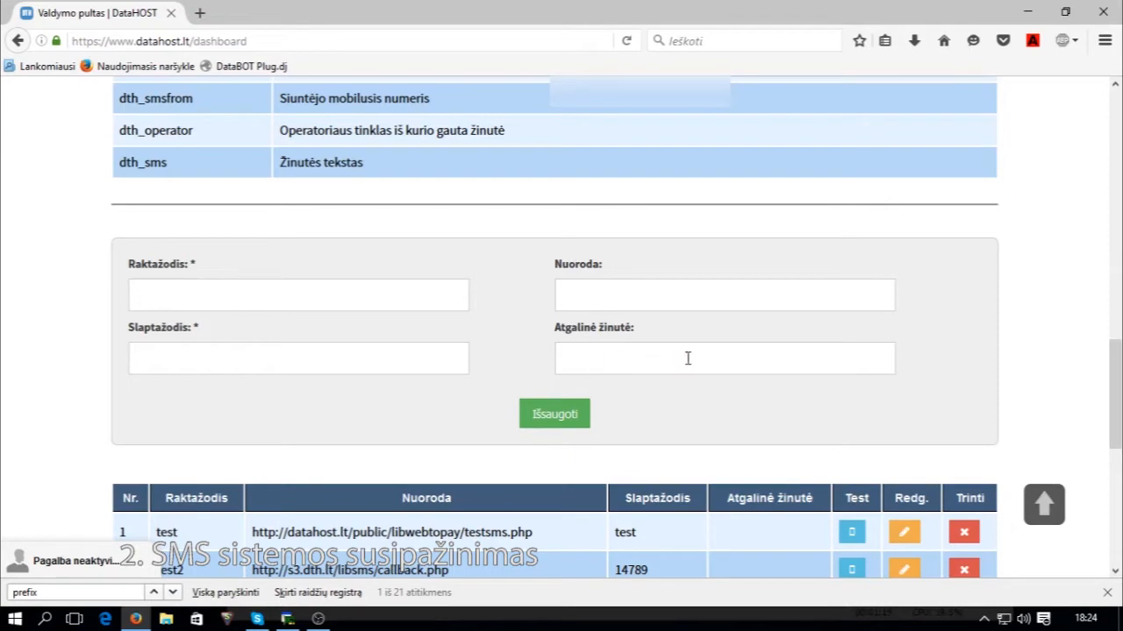
{"action": "scroll", "coordinate": [664, 433], "scroll_direction": "down", "scroll_amount": 5}
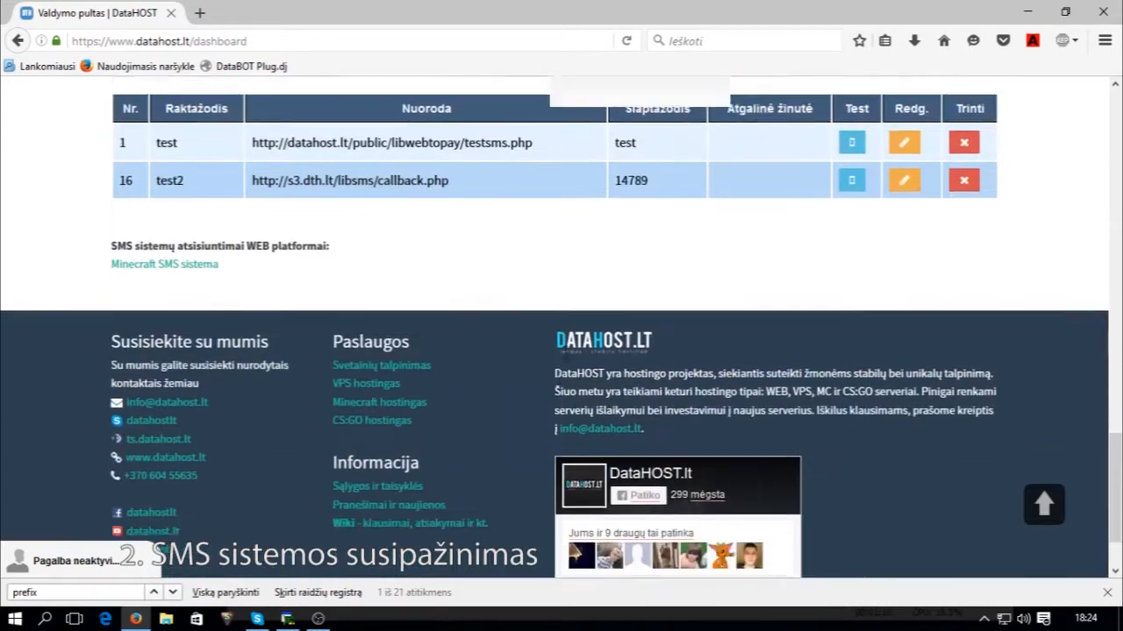
{"action": "scroll", "coordinate": [296, 269], "scroll_direction": "up", "scroll_amount": 1}
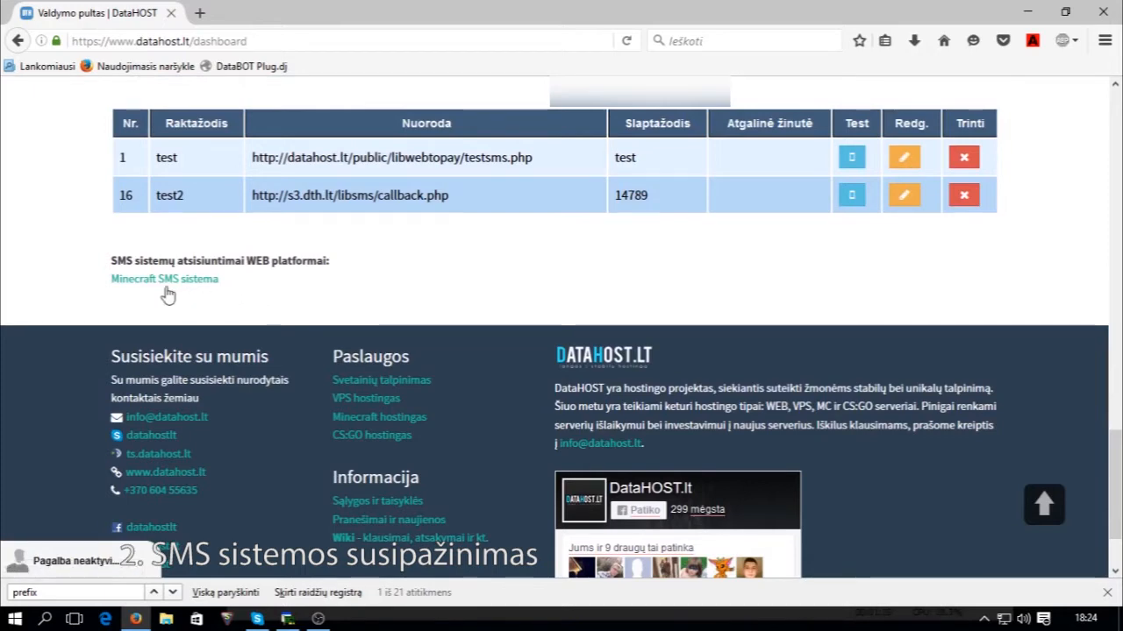
{"action": "scroll", "coordinate": [173, 291], "scroll_direction": "up", "scroll_amount": 3}
{"action": "scroll", "coordinate": [265, 339], "scroll_direction": "up", "scroll_amount": 2}
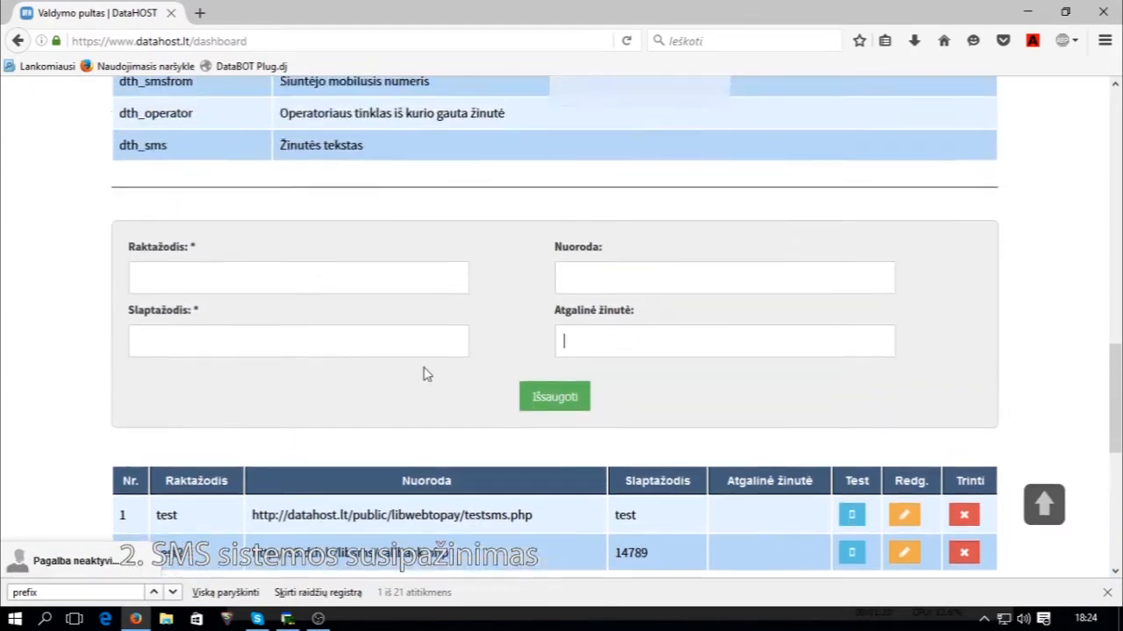
Select the reply message and callback link fields, dismissing the link suggestions.
{"action": "left_click", "coordinate": [605, 366]}
{"action": "scroll", "coordinate": [601, 365], "scroll_direction": "down", "scroll_amount": 1}
{"action": "scroll", "coordinate": [594, 359], "scroll_direction": "up", "scroll_amount": 3}
{"action": "scroll", "coordinate": [592, 367], "scroll_direction": "down", "scroll_amount": 1}
{"action": "scroll", "coordinate": [591, 368], "scroll_direction": "up", "scroll_amount": 1}
{"action": "scroll", "coordinate": [549, 376], "scroll_direction": "up", "scroll_amount": 5}
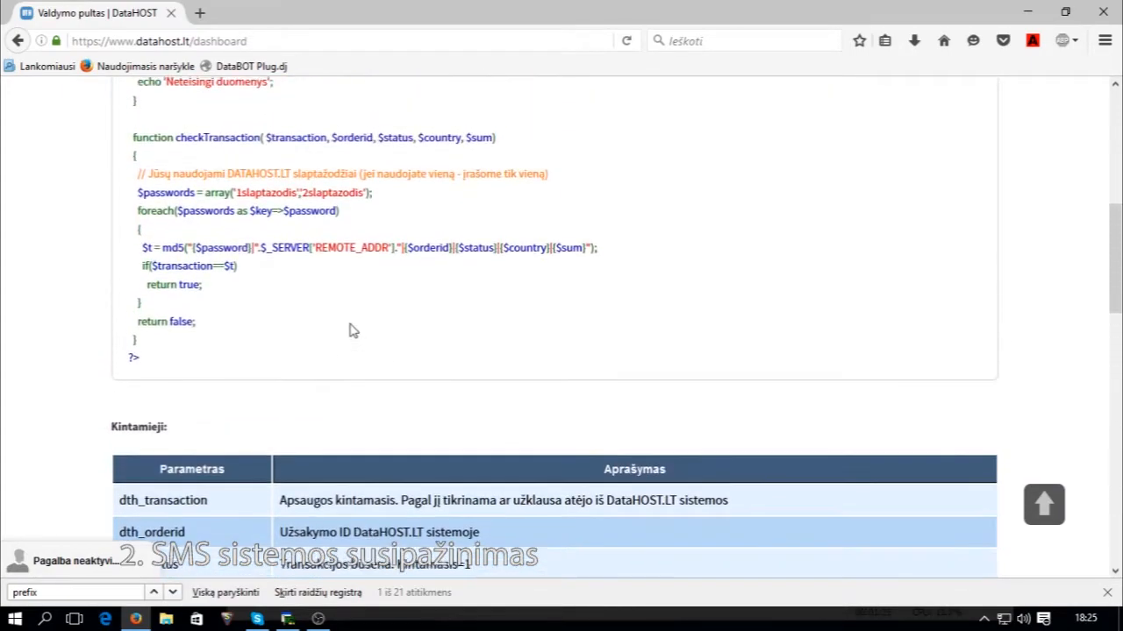
{"action": "scroll", "coordinate": [351, 329], "scroll_direction": "down", "scroll_amount": 5}
{"action": "left_click", "coordinate": [601, 397]}
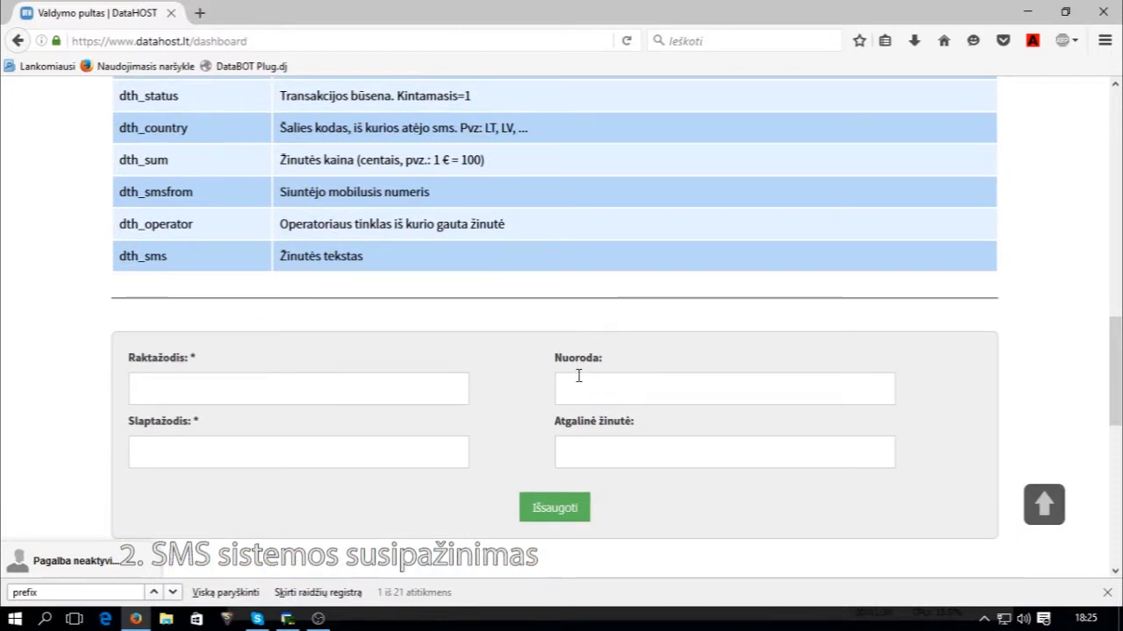
{"action": "left_click", "coordinate": [581, 385]}
{"action": "left_click", "coordinate": [575, 385]}
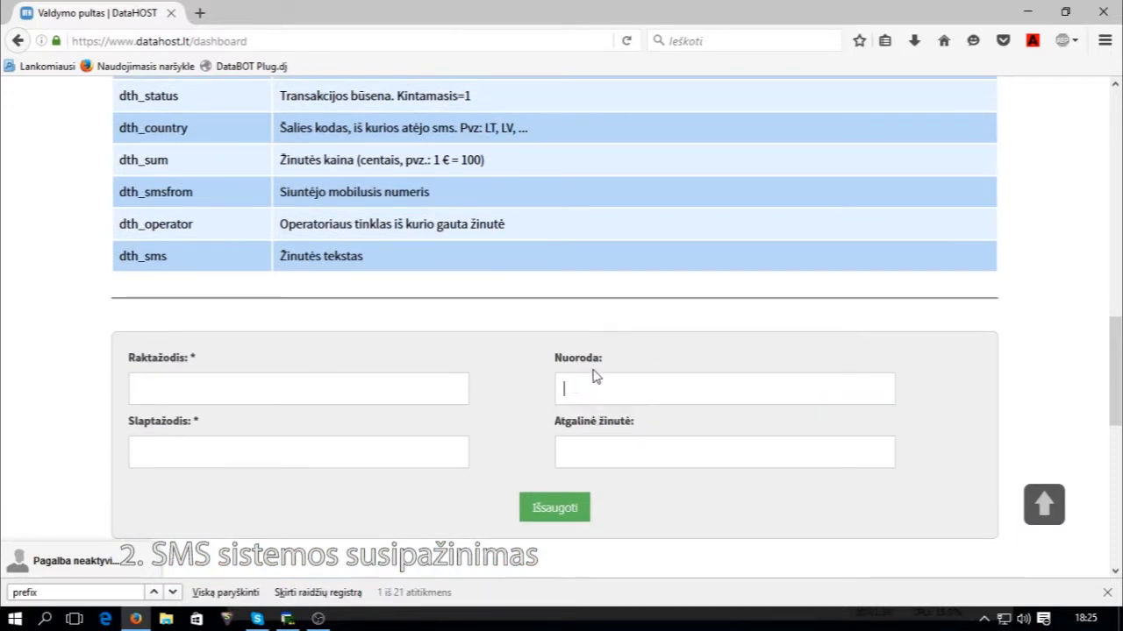
{"action": "scroll", "coordinate": [636, 448], "scroll_direction": "up", "scroll_amount": 15}
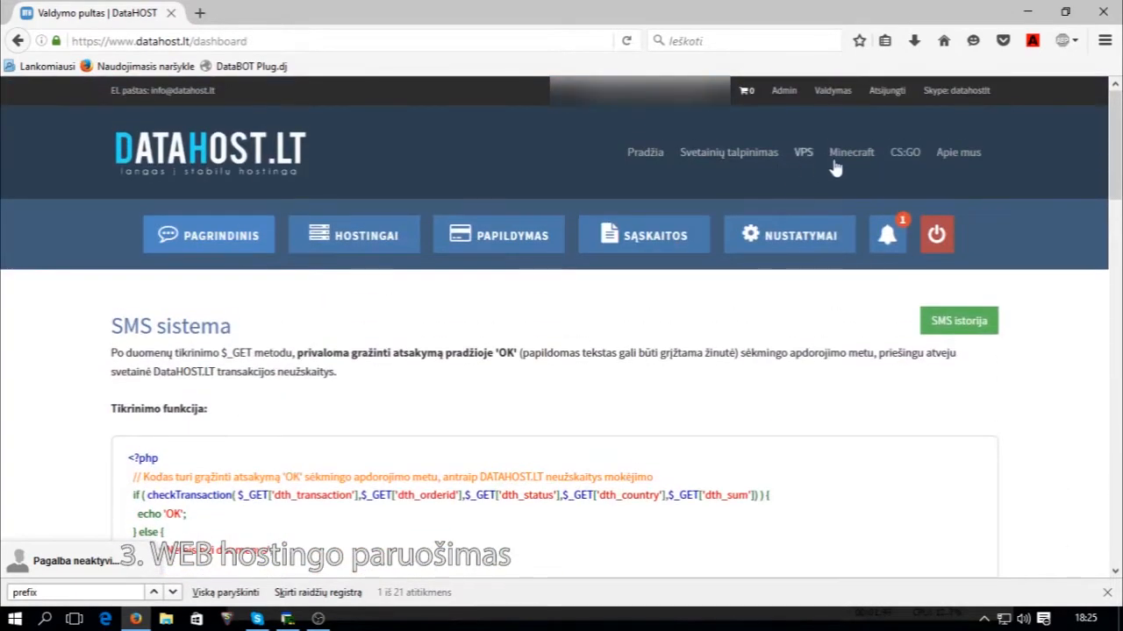
Order WEB MINI for mcserveris.dth.lt with a 1 mėn. period and pay in the cart.
{"action": "left_click", "coordinate": [728, 151]}
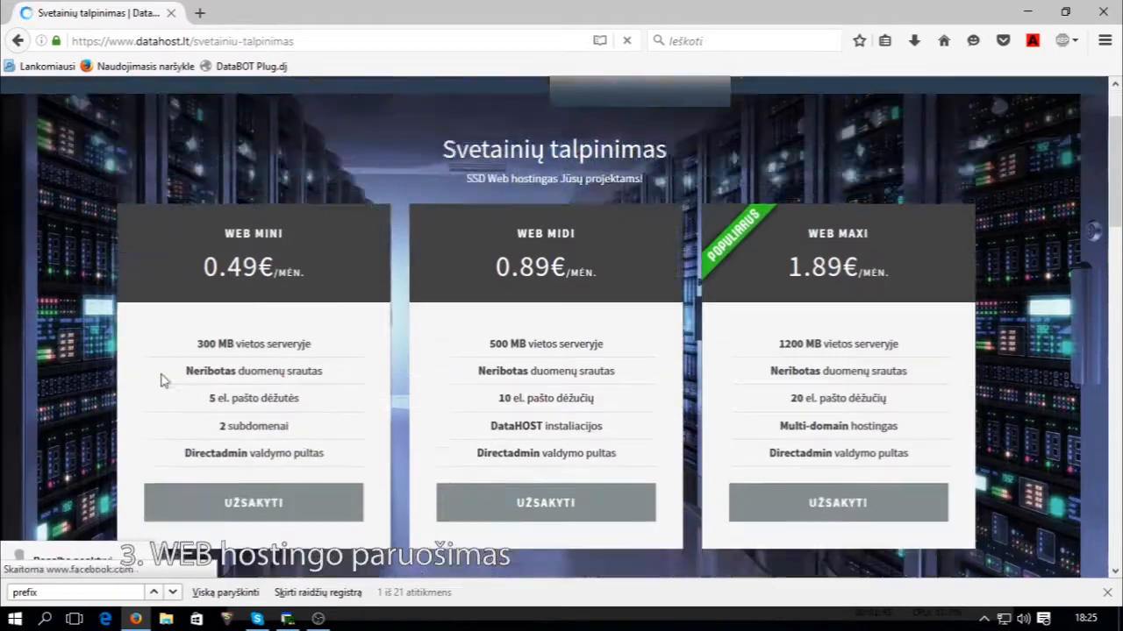
{"action": "scroll", "coordinate": [263, 428], "scroll_direction": "down", "scroll_amount": 2}
{"action": "left_click", "coordinate": [254, 430]}
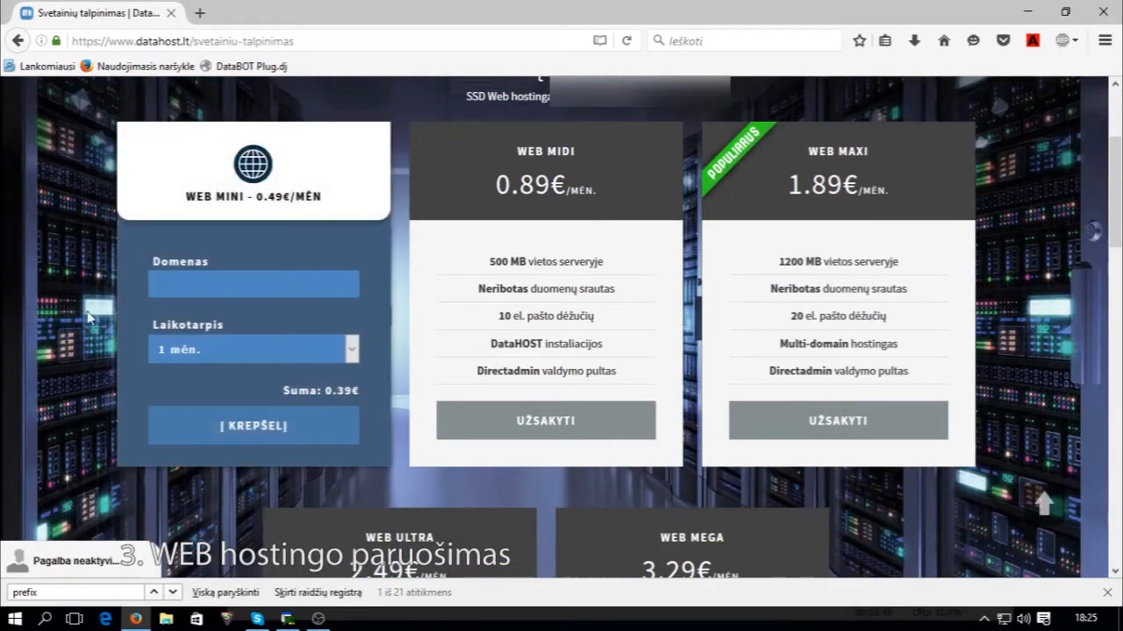
{"action": "mouse_move", "coordinate": [259, 291]}
{"action": "left_click", "coordinate": [183, 290]}
{"action": "type", "text": "ris.dth.lt"}
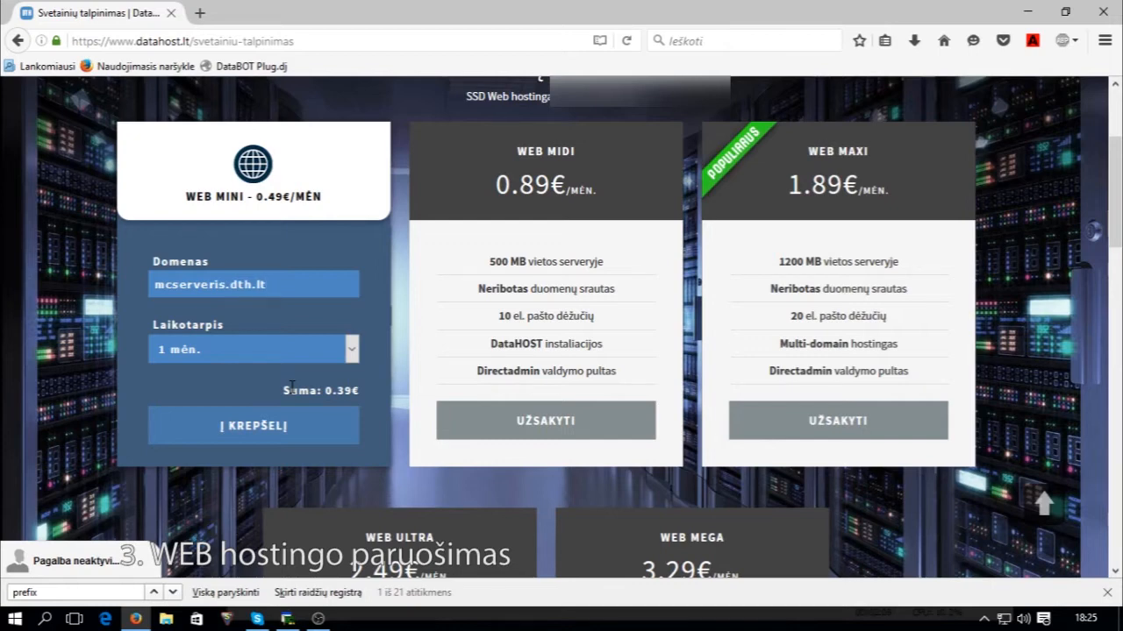
{"action": "left_click", "coordinate": [268, 350]}
{"action": "left_click", "coordinate": [252, 368]}
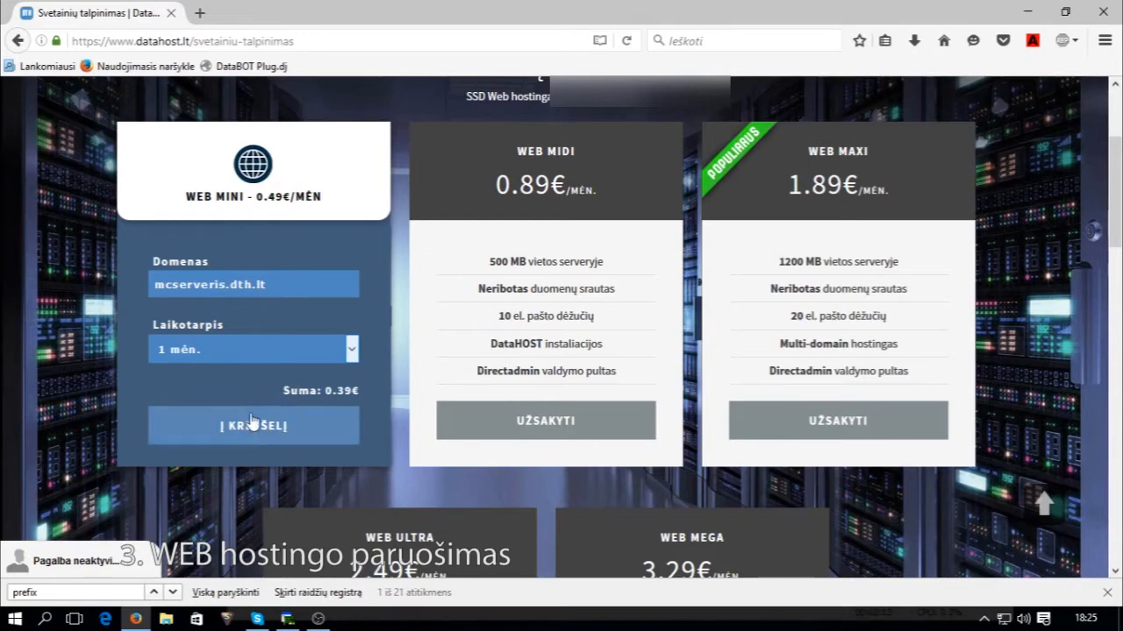
{"action": "left_click", "coordinate": [277, 434]}
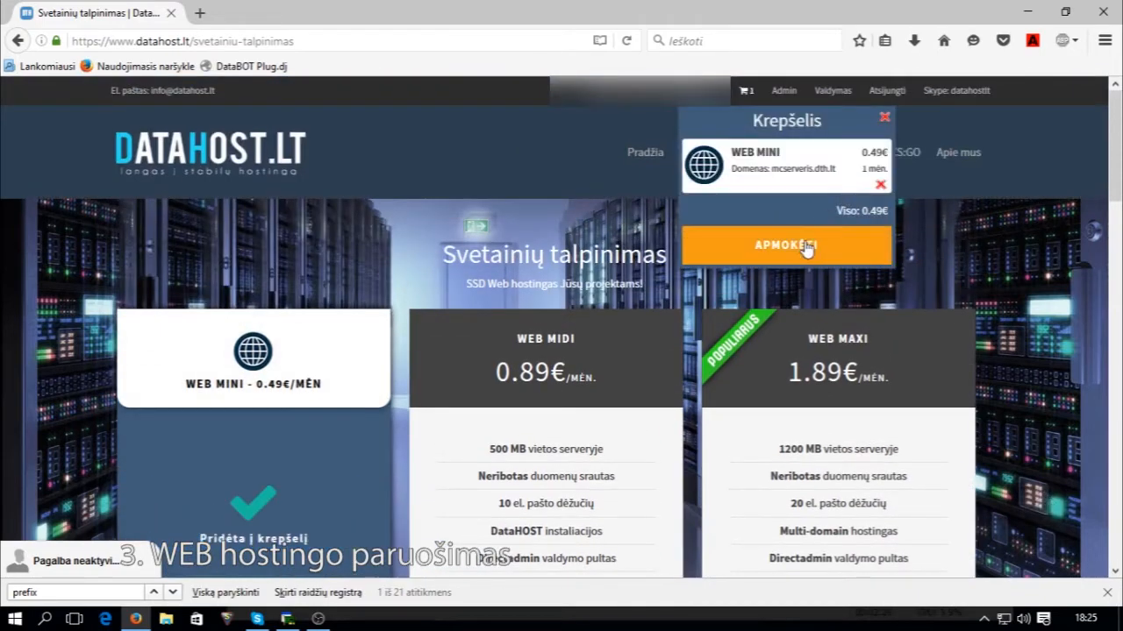
{"action": "left_click", "coordinate": [802, 255]}
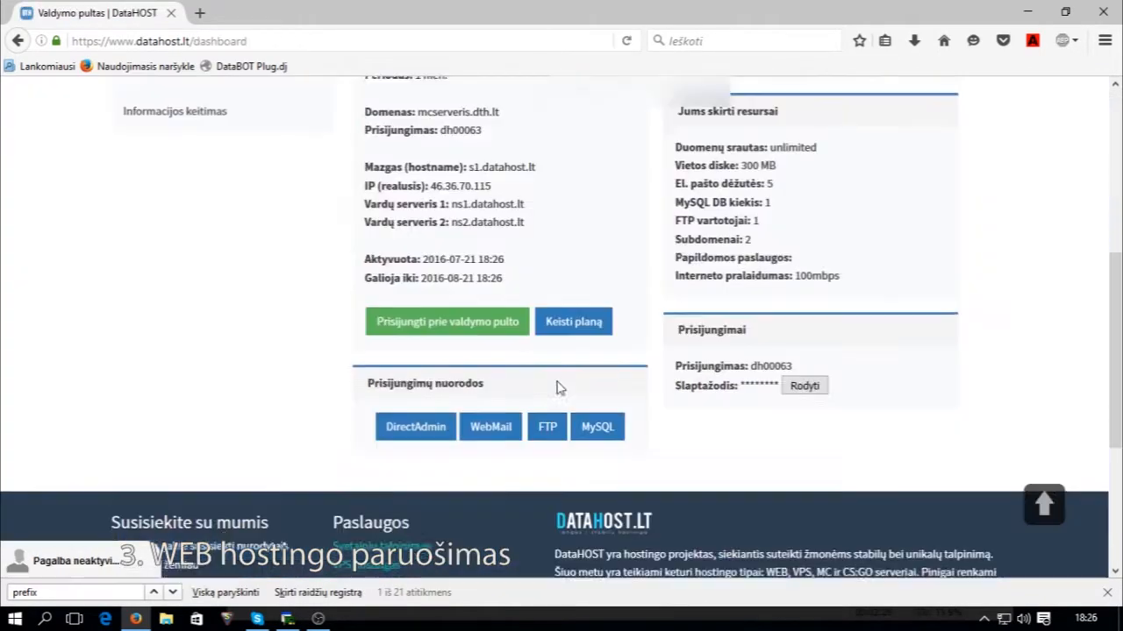
Save Minecraft SMS DataHOST System.zip from the Minecraft SMS sistema link in the SMS table.
{"action": "scroll", "coordinate": [558, 389], "scroll_direction": "up", "scroll_amount": 4}
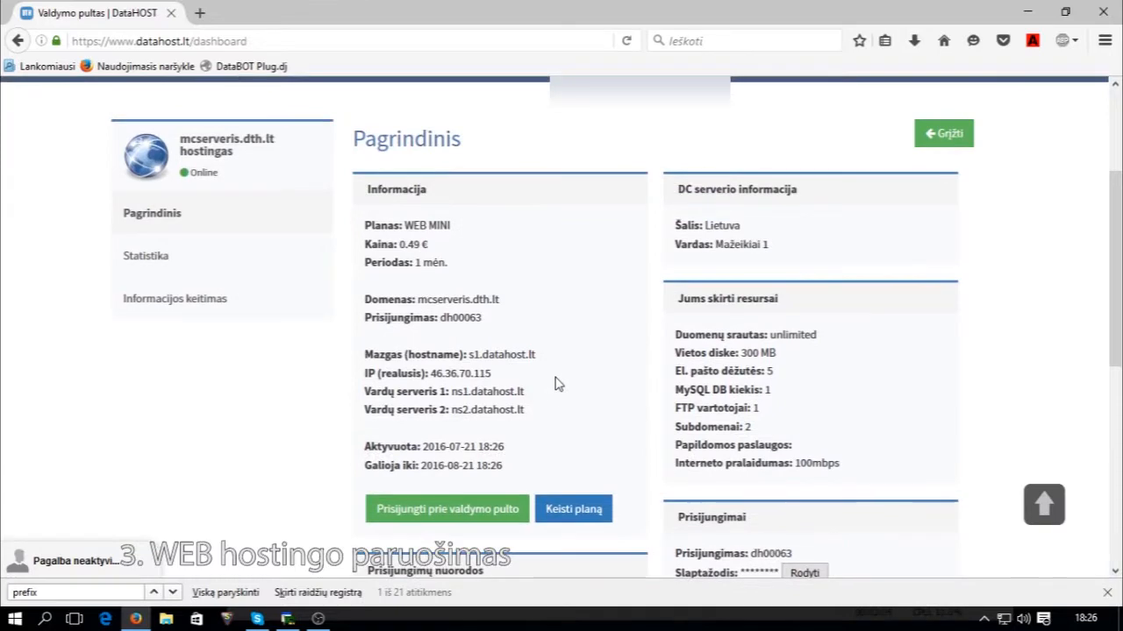
{"action": "scroll", "coordinate": [533, 418], "scroll_direction": "up", "scroll_amount": 2}
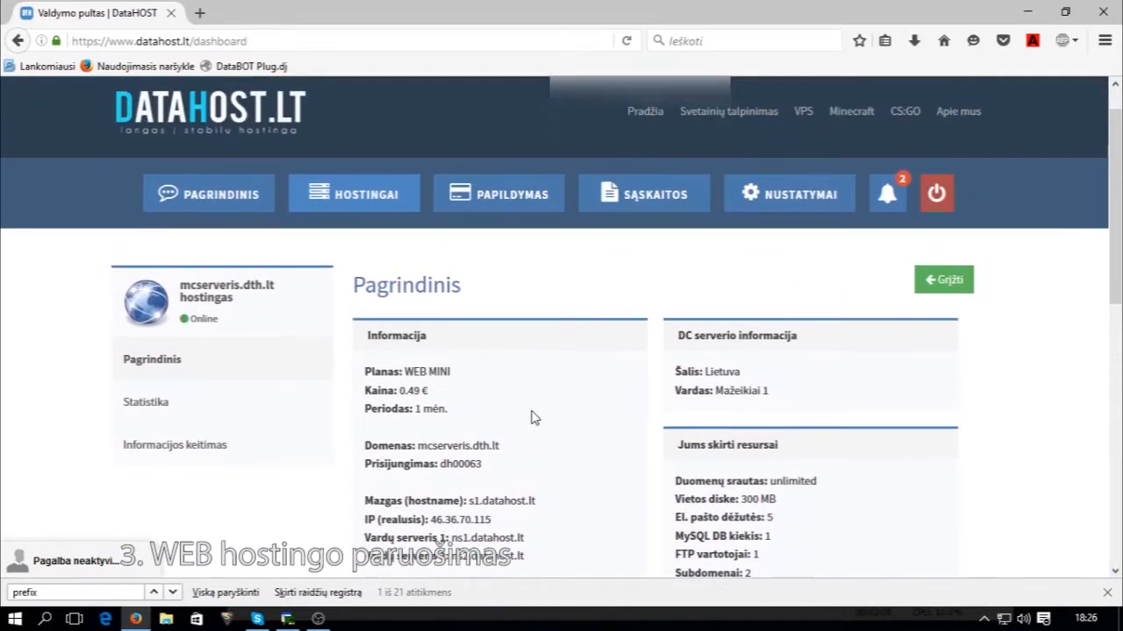
{"action": "scroll", "coordinate": [586, 446], "scroll_direction": "down", "scroll_amount": 2}
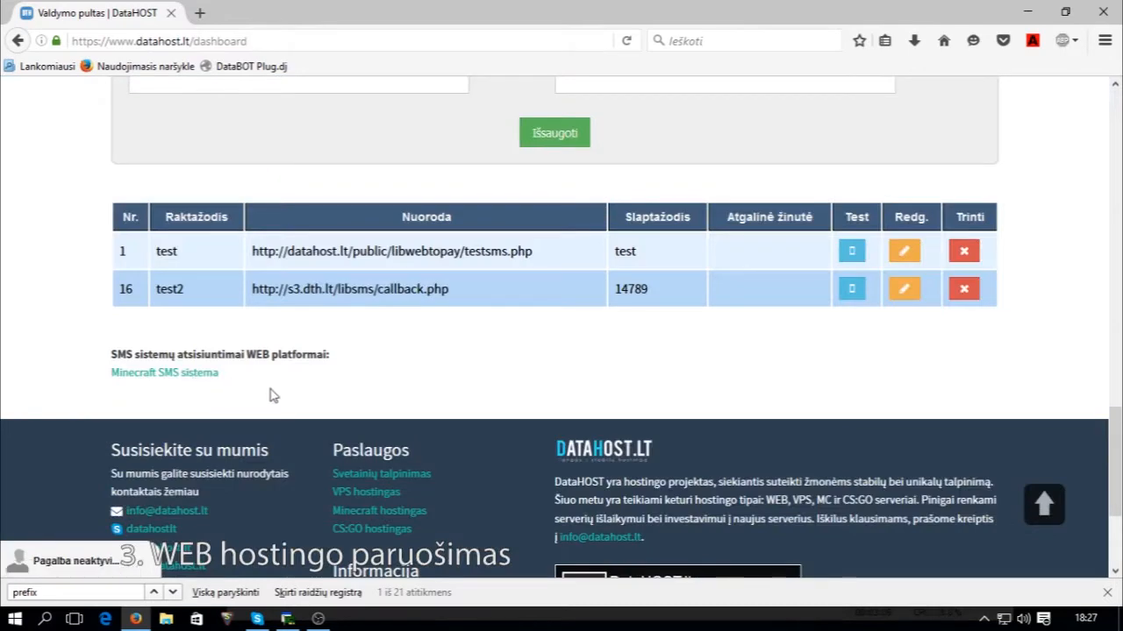
{"action": "scroll", "coordinate": [261, 395], "scroll_direction": "up", "scroll_amount": 1}
{"action": "scroll", "coordinate": [260, 395], "scroll_direction": "down", "scroll_amount": 1}
{"action": "left_click", "coordinate": [195, 373]}
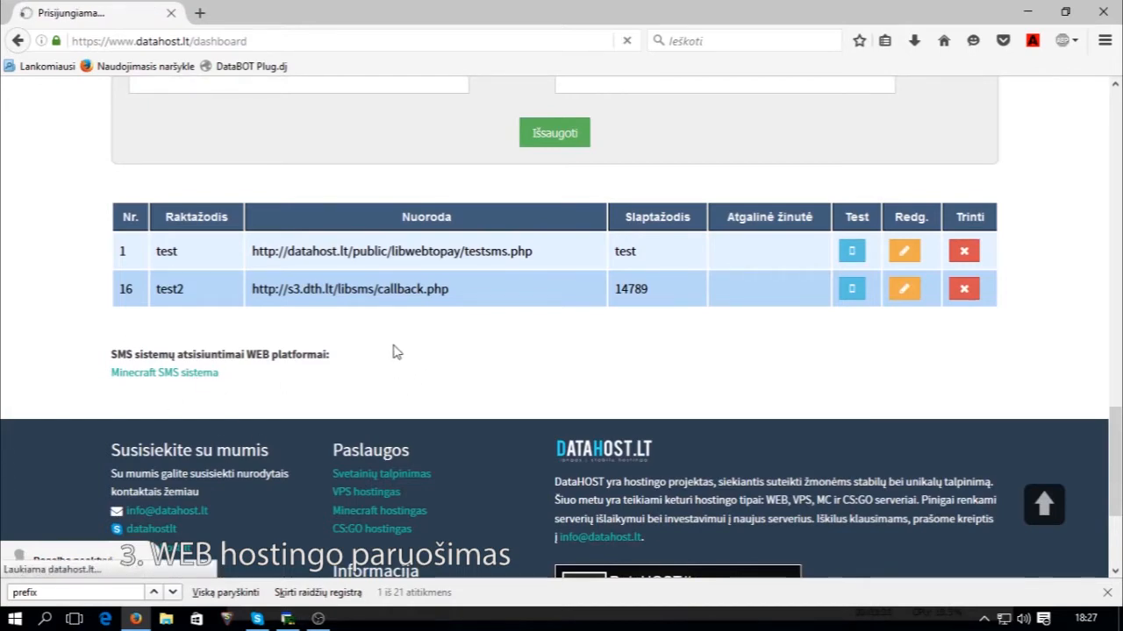
{"action": "left_click", "coordinate": [496, 357]}
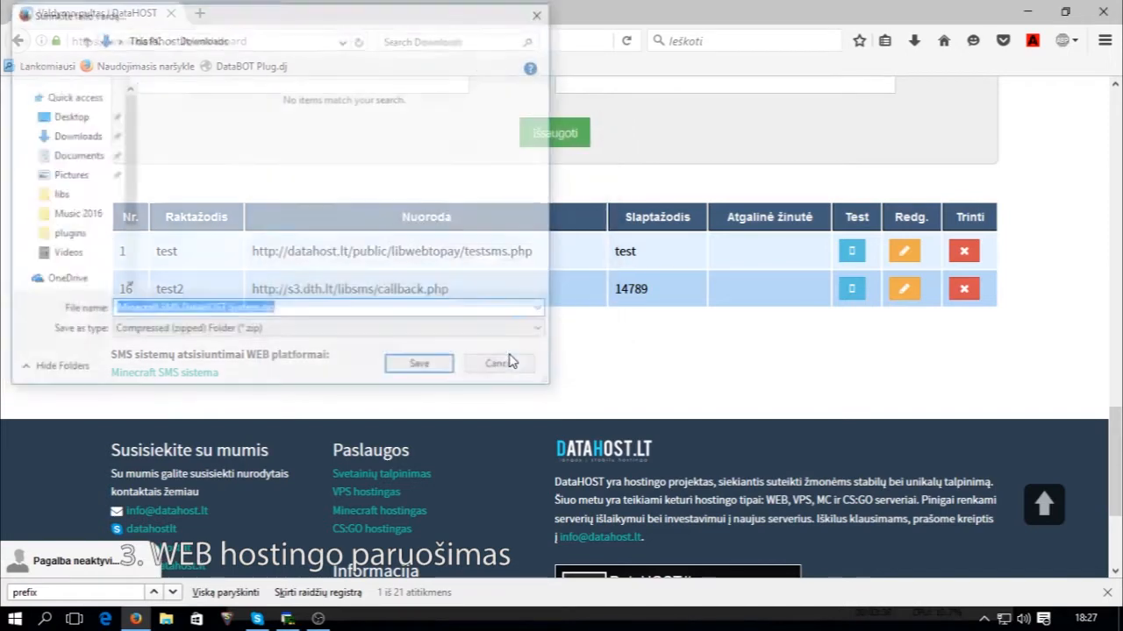
{"action": "left_click", "coordinate": [421, 369]}
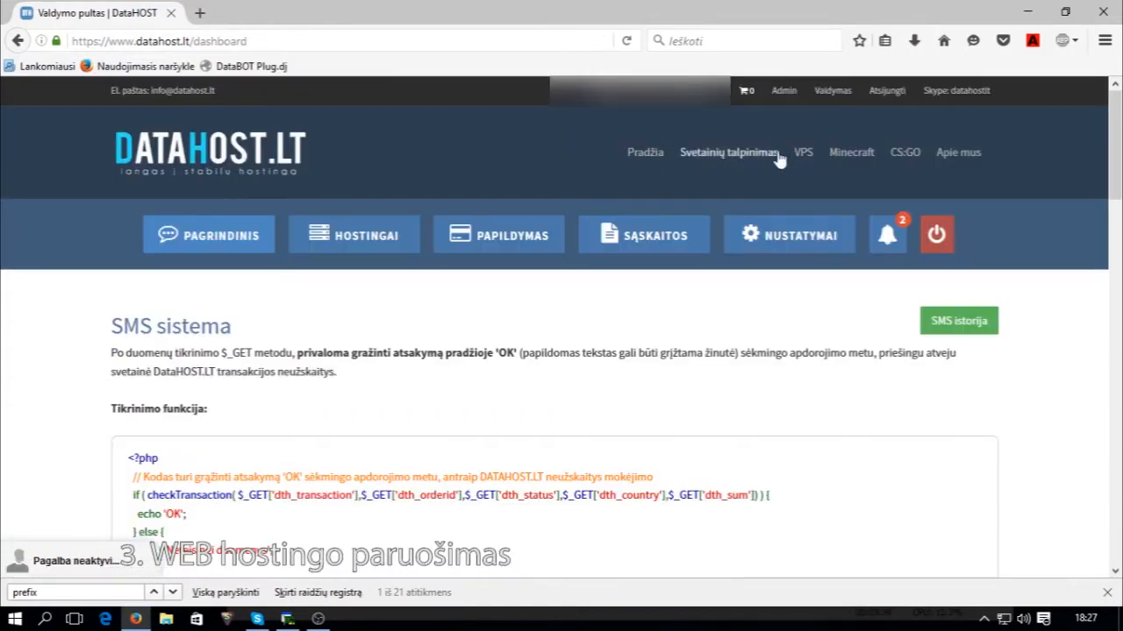
Log into DirectAdmin for mcserveris.dth.lt via Prisijungti prie valdymo pulto and open Failų tvarkyklė.
{"action": "left_click", "coordinate": [689, 172]}
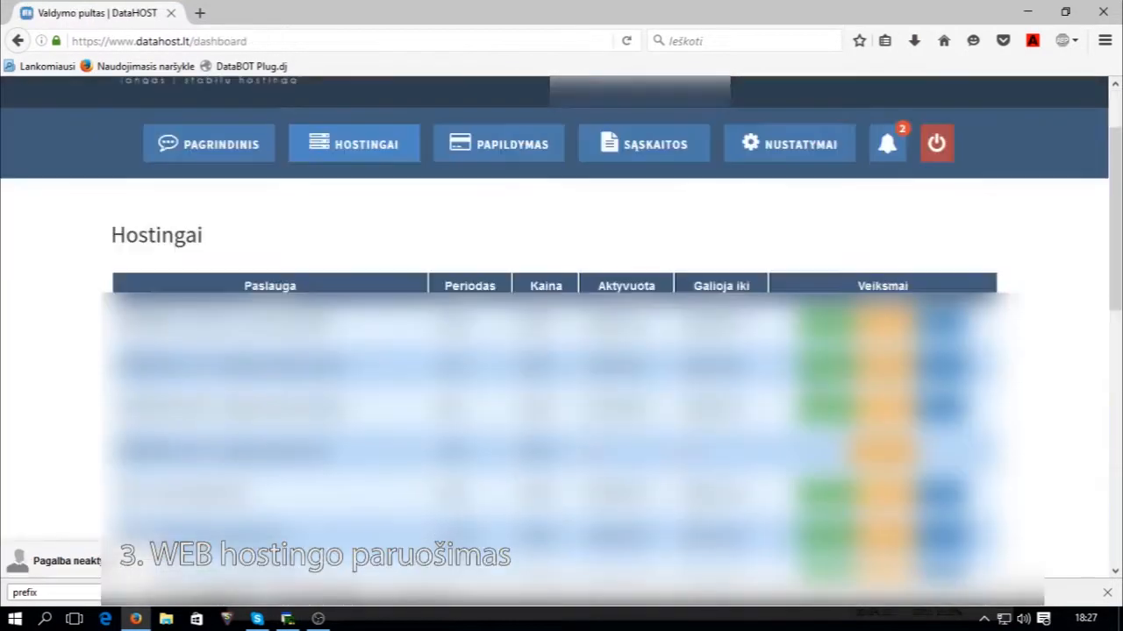
{"action": "scroll", "coordinate": [561, 351], "scroll_direction": "down", "scroll_amount": 2}
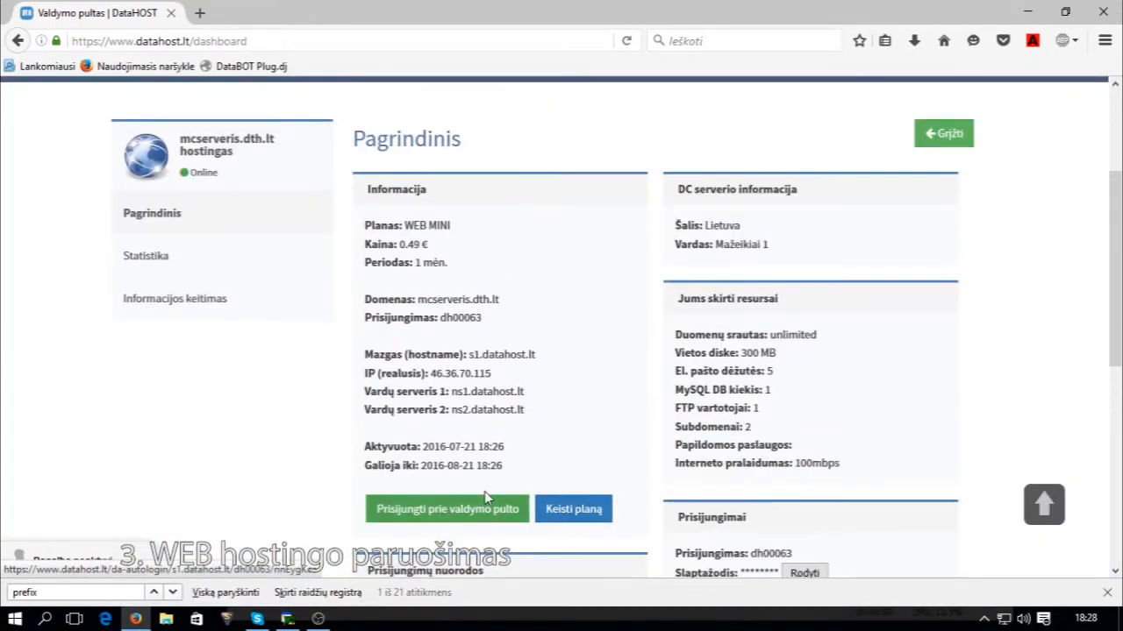
{"action": "scroll", "coordinate": [485, 493], "scroll_direction": "down", "scroll_amount": 2}
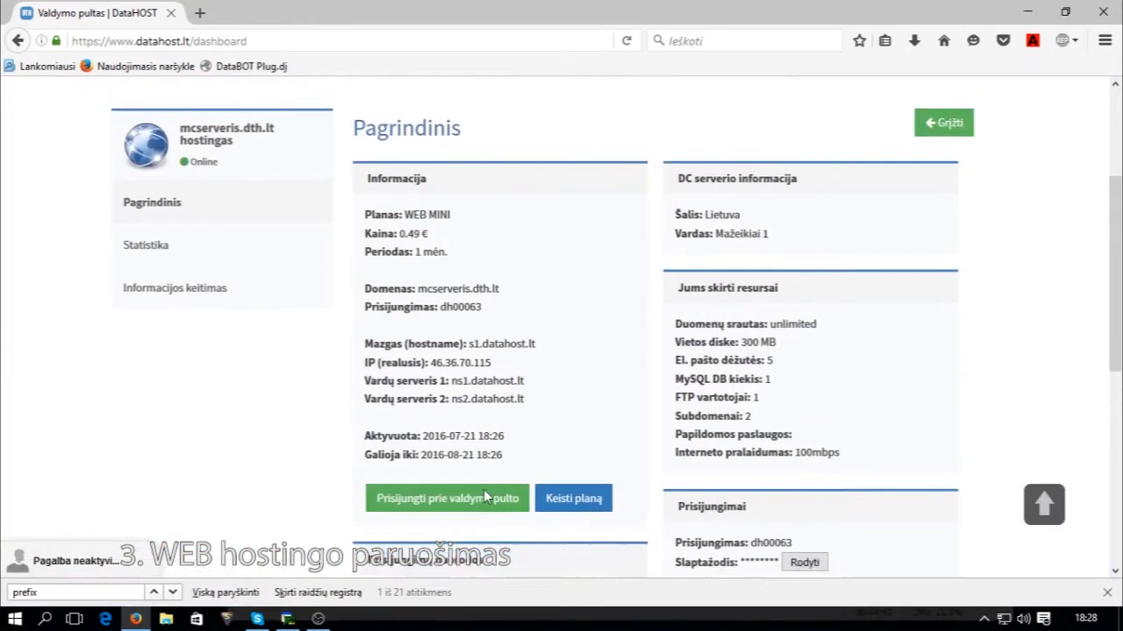
{"action": "scroll", "coordinate": [485, 493], "scroll_direction": "up", "scroll_amount": 2}
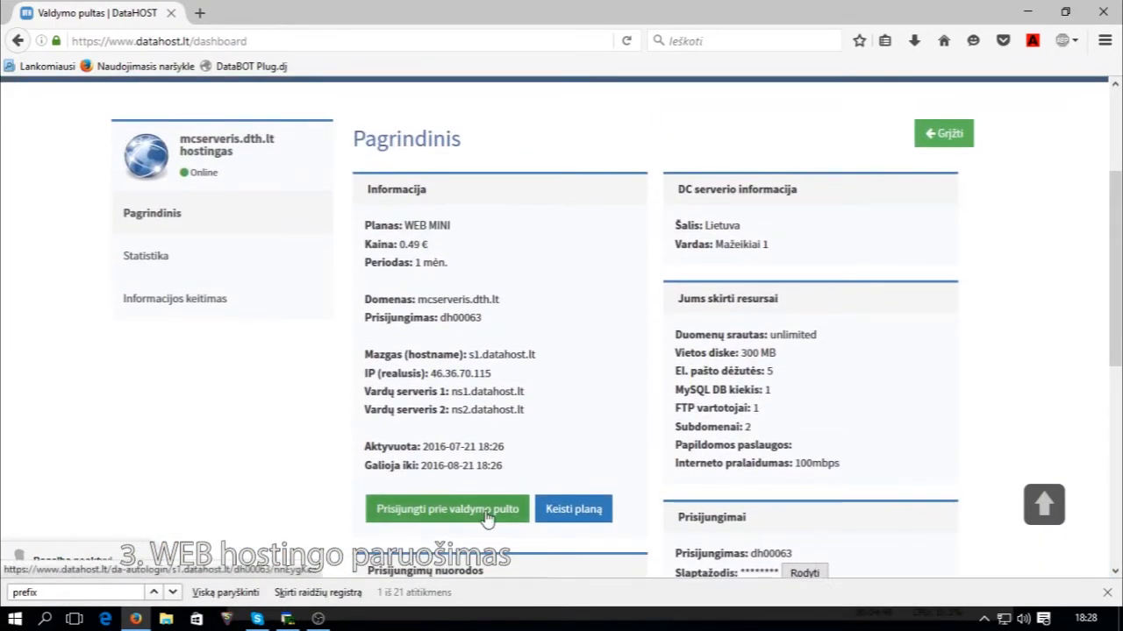
{"action": "left_click", "coordinate": [487, 518]}
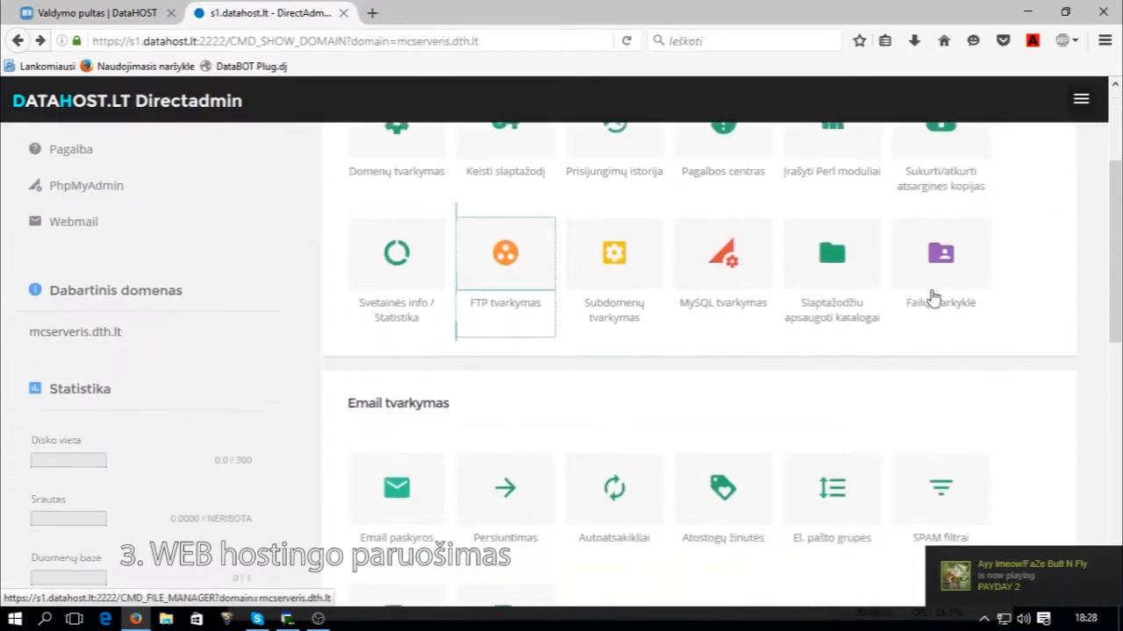
{"action": "left_click", "coordinate": [934, 298]}
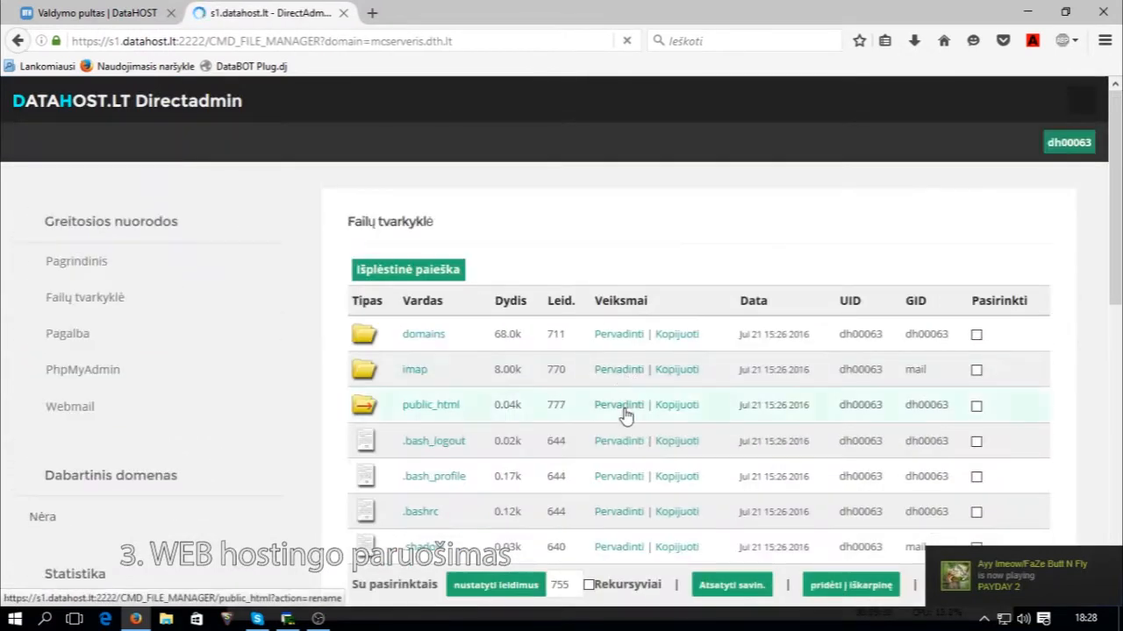
Open public_html and review the SMS zip's libs, config.php, callback.php and README.txt in WinRAR.
{"action": "left_click", "coordinate": [439, 409]}
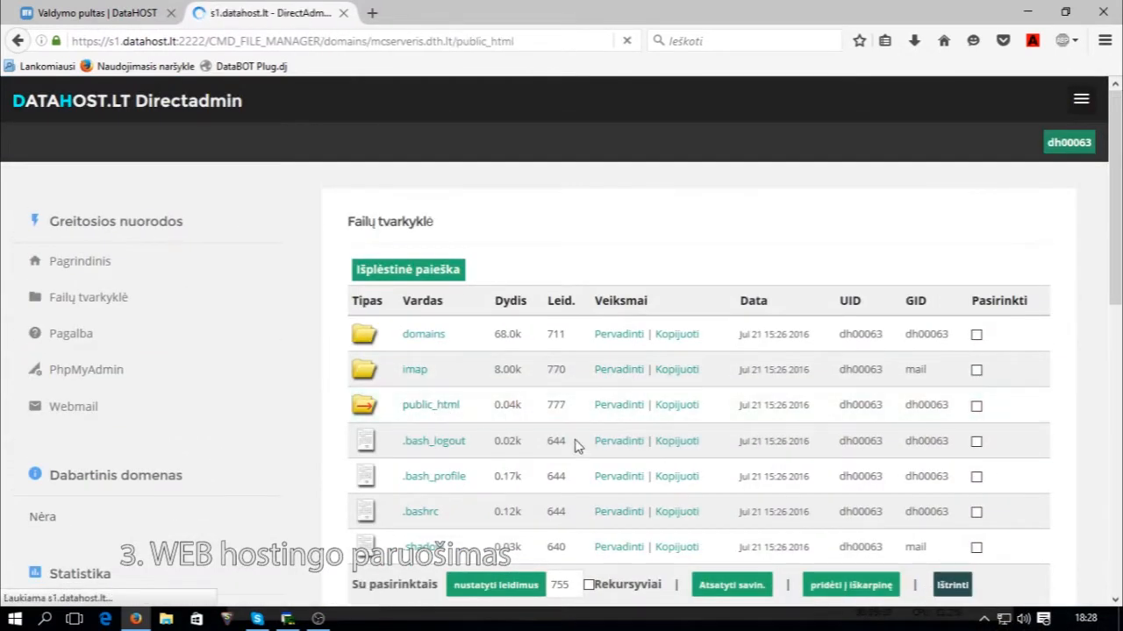
{"action": "scroll", "coordinate": [592, 326], "scroll_direction": "down", "scroll_amount": 2}
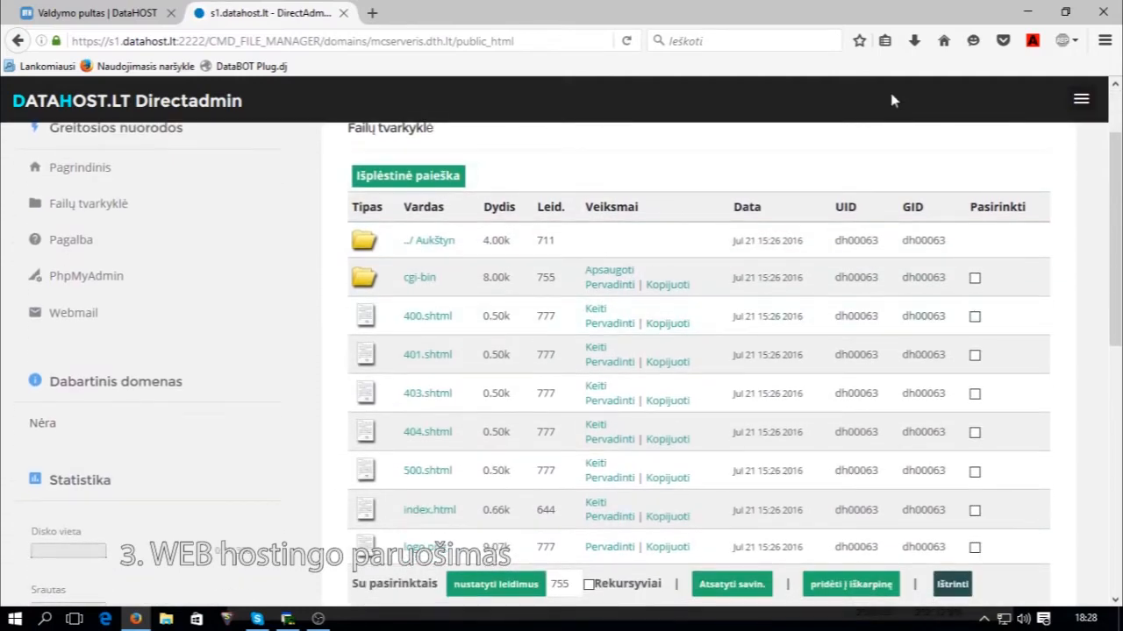
{"action": "left_click", "coordinate": [914, 41]}
{"action": "left_click", "coordinate": [775, 114]}
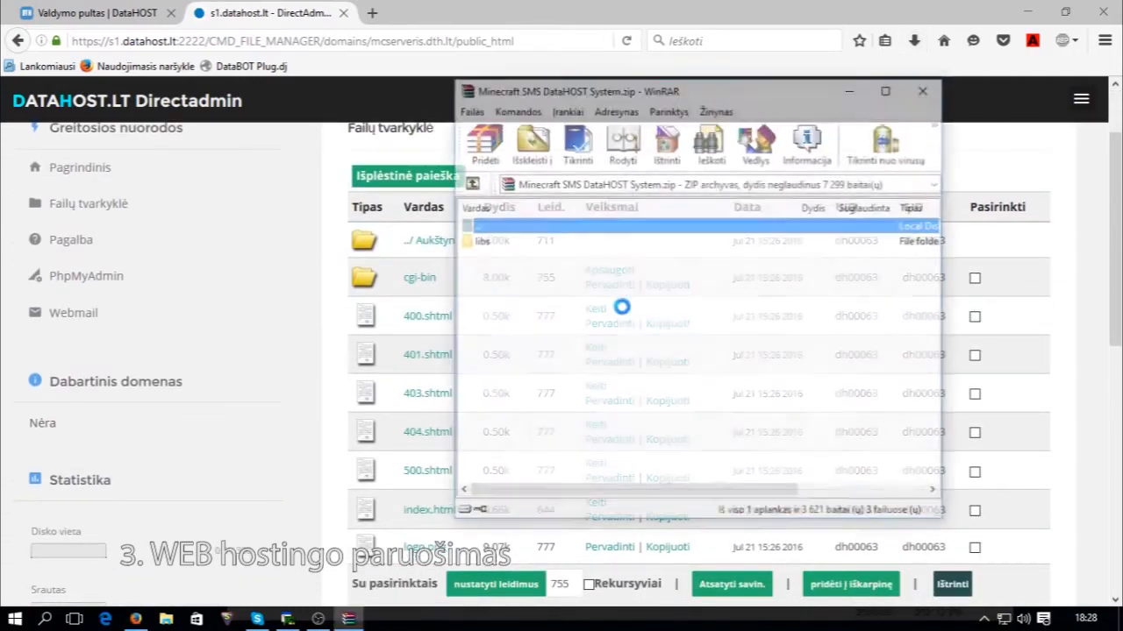
{"action": "mouse_move", "coordinate": [496, 327]}
{"action": "left_mouse_down"}
{"action": "mouse_move", "coordinate": [490, 235]}
{"action": "mouse_move", "coordinate": [498, 323]}
{"action": "left_mouse_up"}
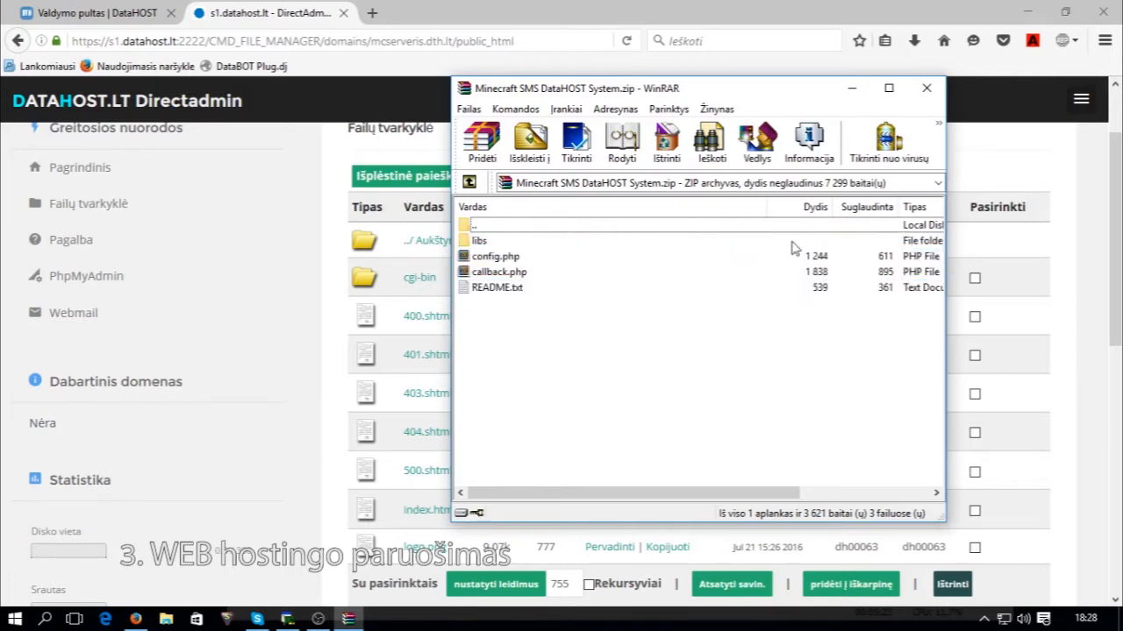
{"action": "left_click", "coordinate": [926, 89]}
Scroll down to Failų sistemos įrankiai and select the new folder name field.
{"action": "scroll", "coordinate": [777, 325], "scroll_direction": "down", "scroll_amount": 3}
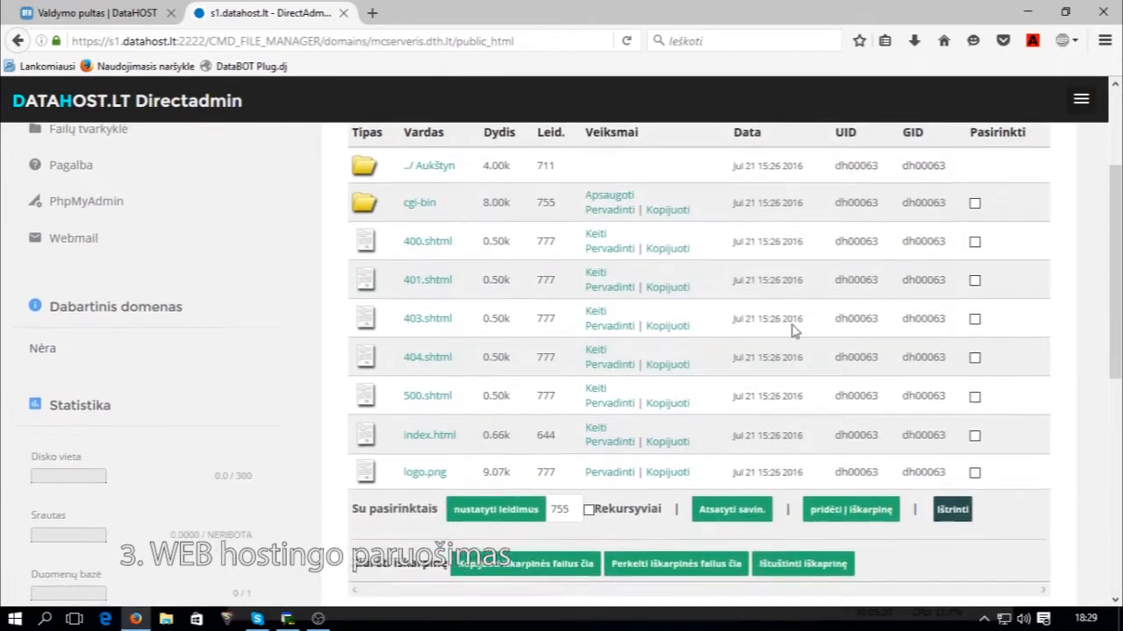
{"action": "scroll", "coordinate": [530, 488], "scroll_direction": "down", "scroll_amount": 3}
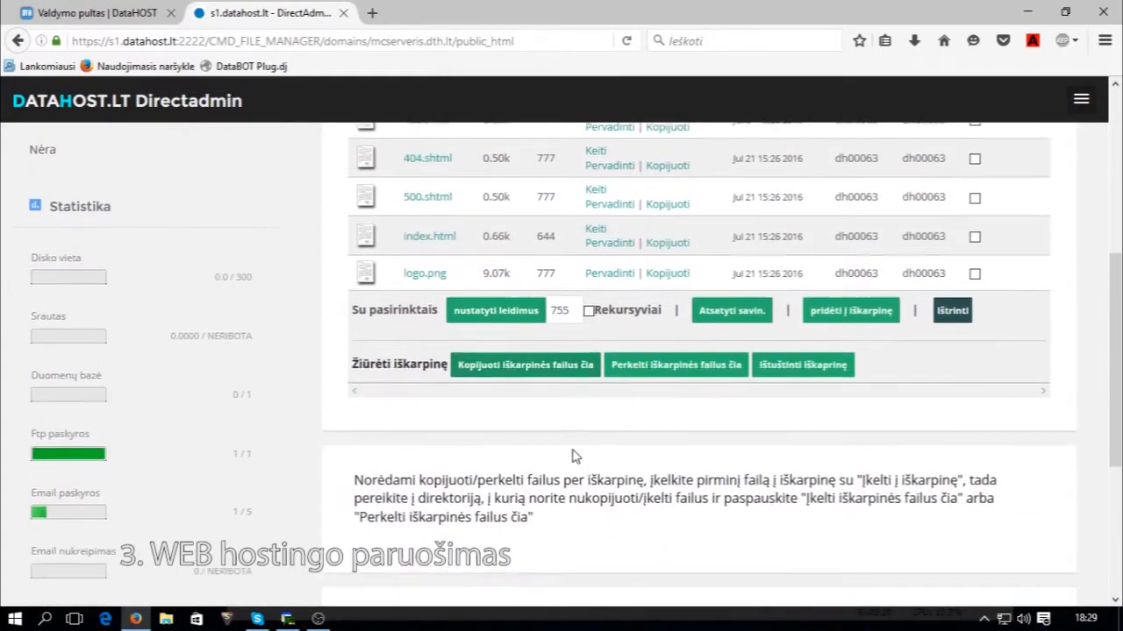
{"action": "scroll", "coordinate": [527, 350], "scroll_direction": "up", "scroll_amount": 3}
{"action": "scroll", "coordinate": [543, 316], "scroll_direction": "up", "scroll_amount": 3}
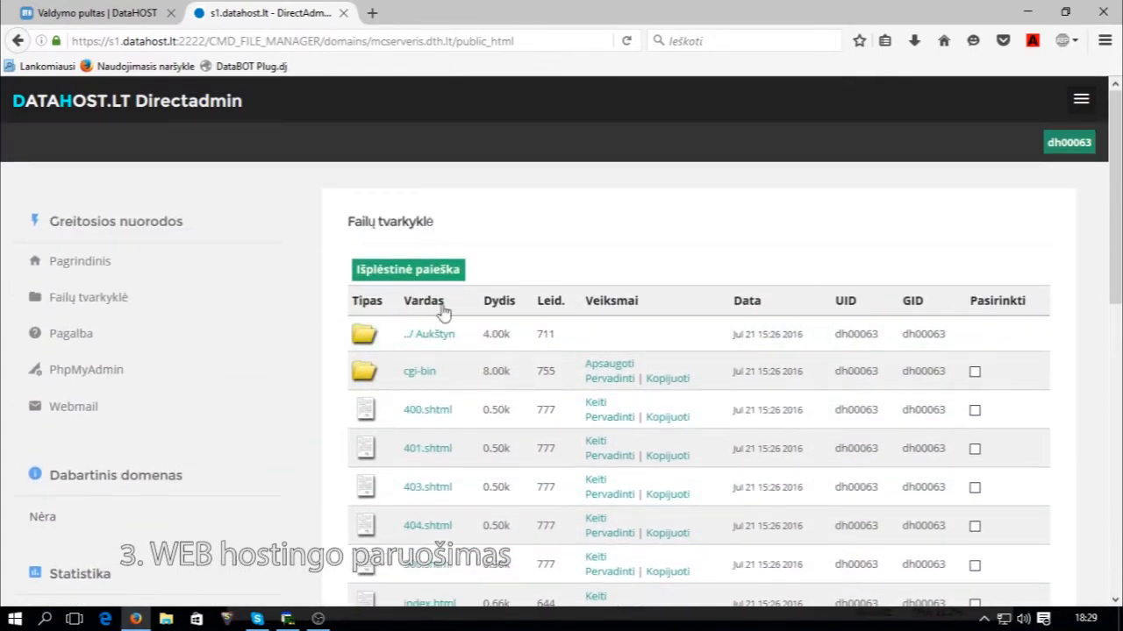
{"action": "scroll", "coordinate": [391, 351], "scroll_direction": "down", "scroll_amount": 5}
{"action": "scroll", "coordinate": [501, 433], "scroll_direction": "down", "scroll_amount": 1}
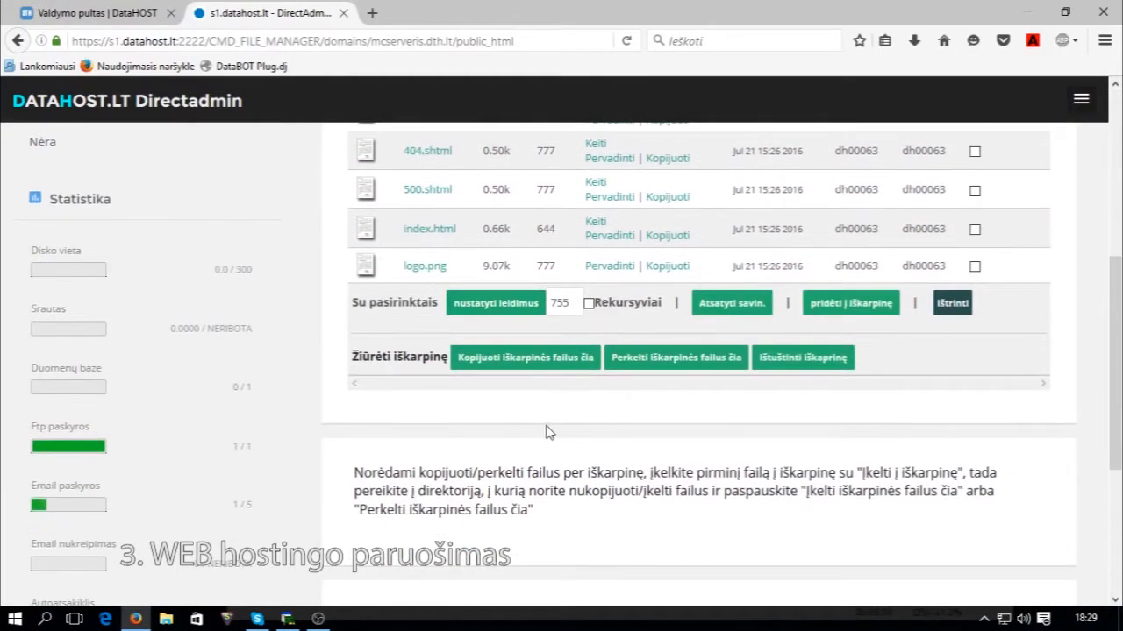
{"action": "scroll", "coordinate": [546, 432], "scroll_direction": "down", "scroll_amount": 5}
{"action": "left_click", "coordinate": [540, 391]}
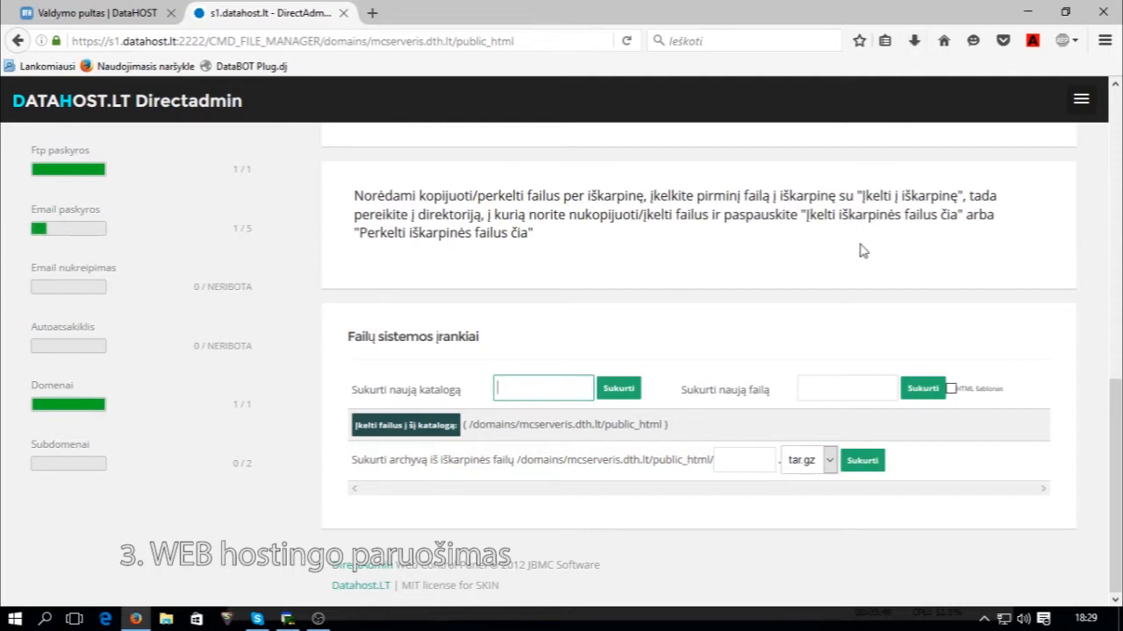
Create a folder named sms in public_html and open it.
{"action": "type", "text": "sms"}
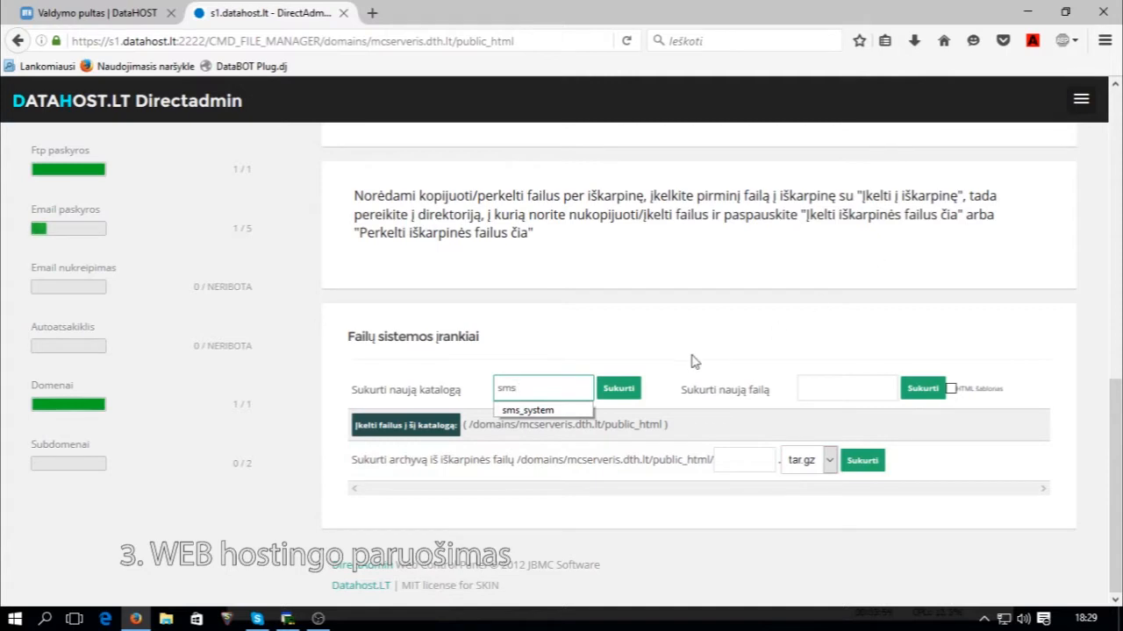
{"action": "left_click", "coordinate": [633, 391]}
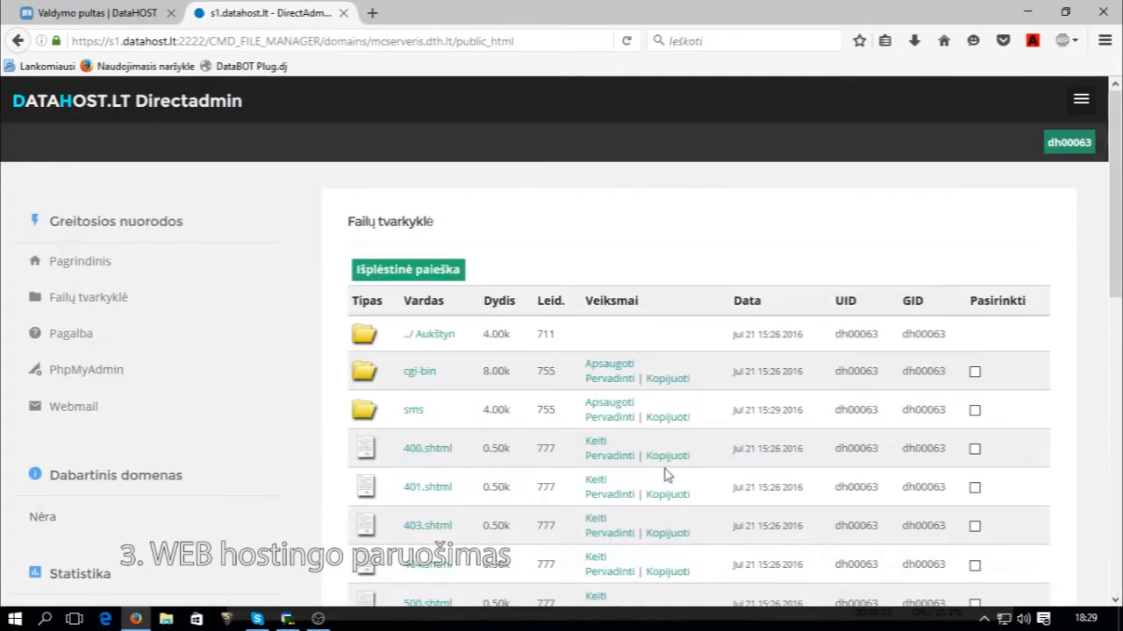
{"action": "left_click", "coordinate": [409, 416]}
{"action": "scroll", "coordinate": [533, 398], "scroll_direction": "down", "scroll_amount": 6}
{"action": "scroll", "coordinate": [535, 389], "scroll_direction": "up", "scroll_amount": 6}
{"action": "scroll", "coordinate": [689, 428], "scroll_direction": "down", "scroll_amount": 5}
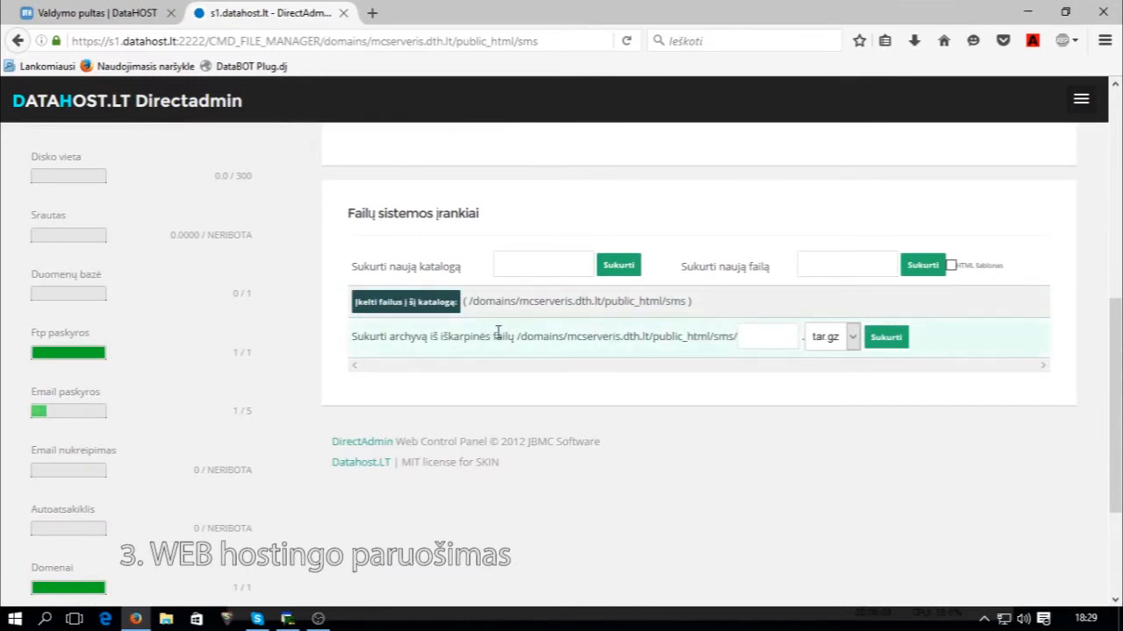
Upload Minecraft SMS DataHOST System.zip into sms and return to its file list.
{"action": "left_click", "coordinate": [442, 308]}
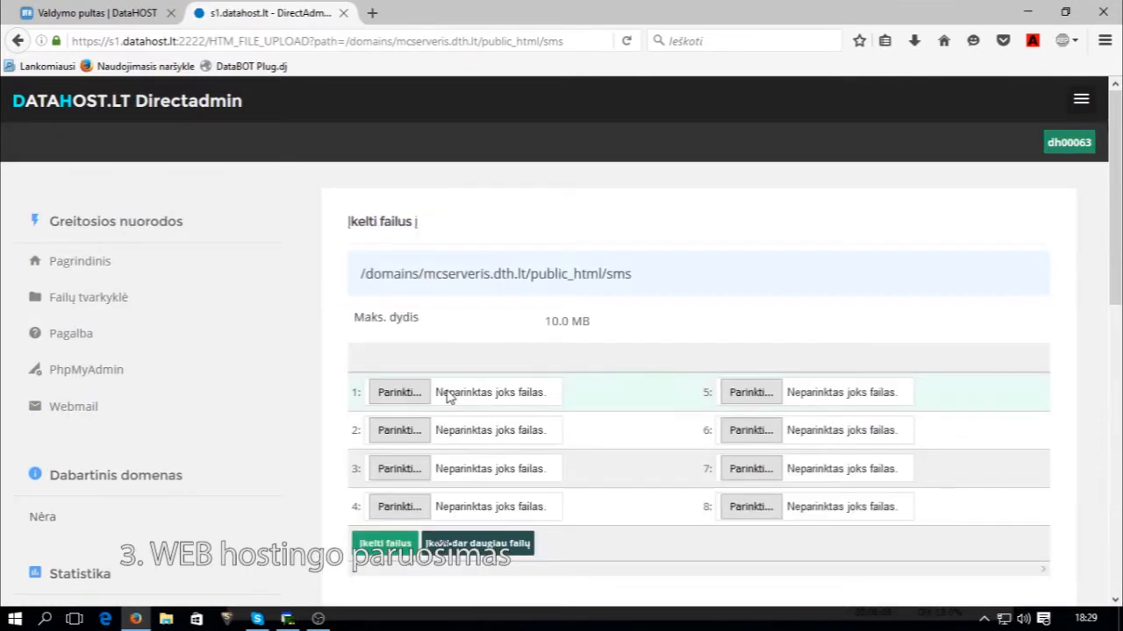
{"action": "left_click", "coordinate": [408, 395]}
{"action": "double_click", "coordinate": [209, 193]}
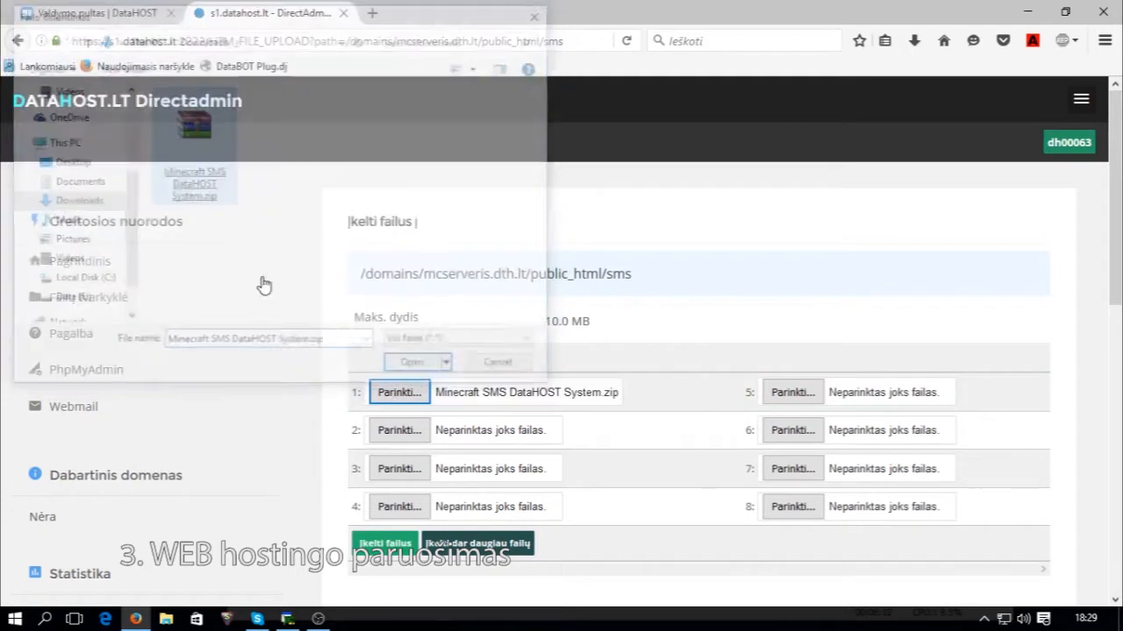
{"action": "left_click", "coordinate": [365, 543]}
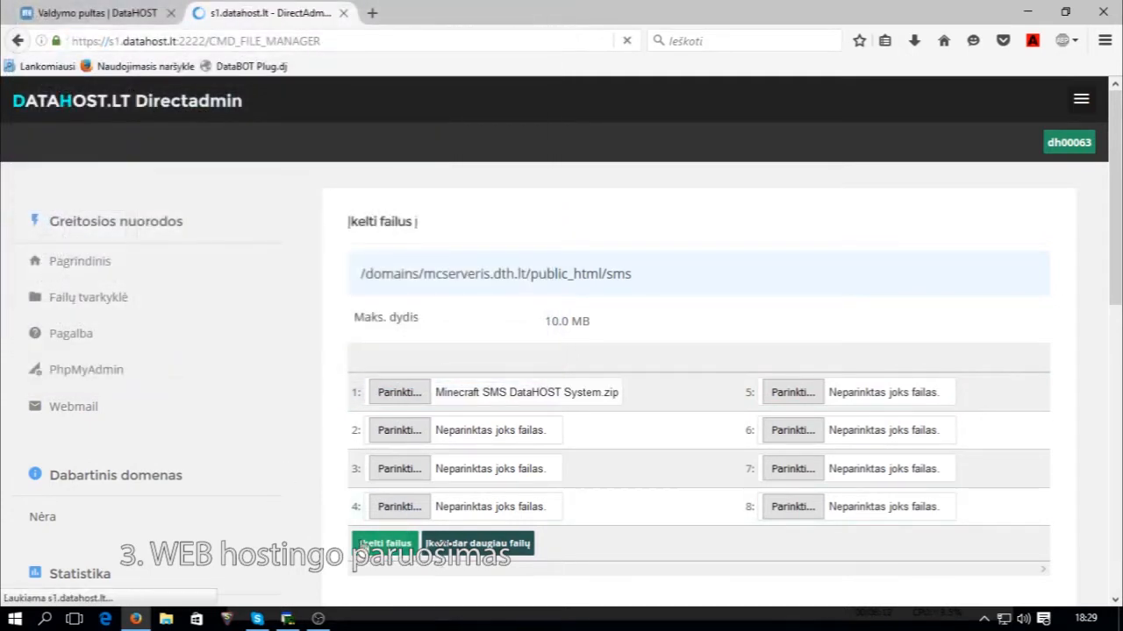
{"action": "left_click", "coordinate": [420, 377]}
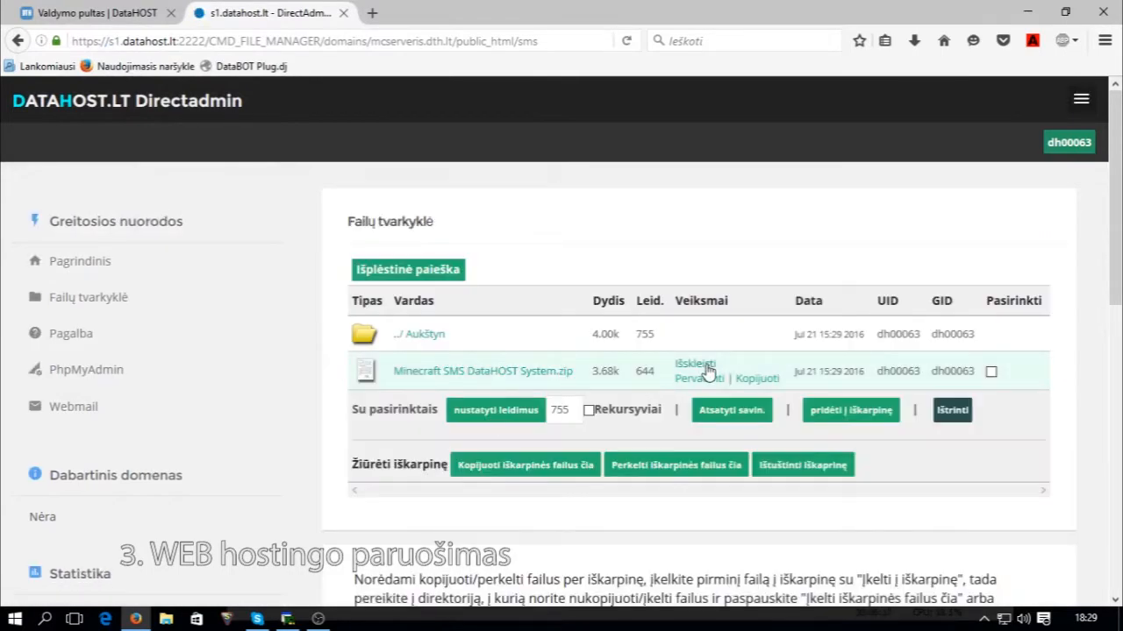
Extract the uploaded zip archive into the sms folder.
{"action": "left_click", "coordinate": [700, 364]}
{"action": "scroll", "coordinate": [593, 429], "scroll_direction": "down", "scroll_amount": 2}
{"action": "scroll", "coordinate": [594, 429], "scroll_direction": "up", "scroll_amount": 2}
{"action": "left_click", "coordinate": [388, 220]}
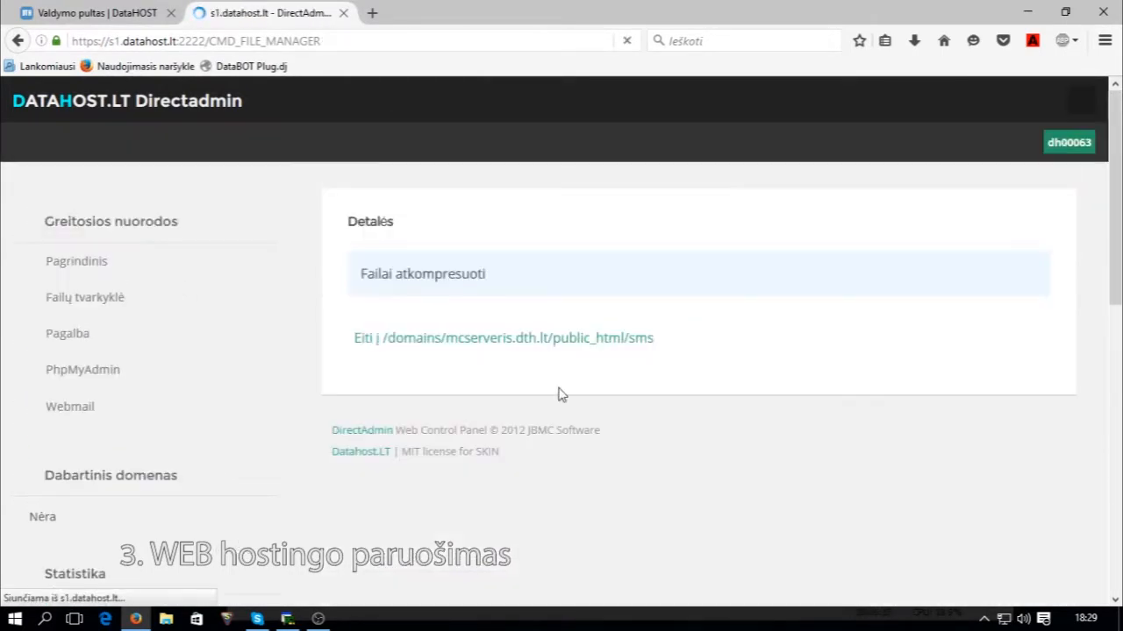
{"action": "left_click", "coordinate": [514, 340]}
Delete the zip archive from the sms folder.
{"action": "scroll", "coordinate": [639, 481], "scroll_direction": "down", "scroll_amount": 3}
{"action": "scroll", "coordinate": [826, 443], "scroll_direction": "up", "scroll_amount": 1}
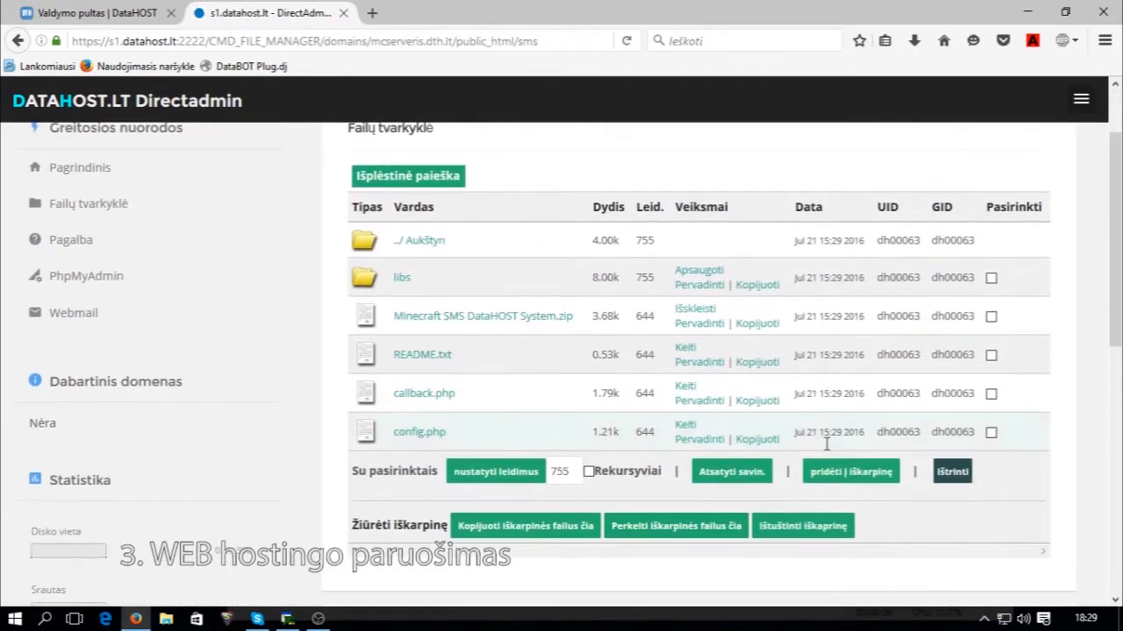
{"action": "left_click", "coordinate": [991, 316]}
{"action": "left_click", "coordinate": [951, 474]}
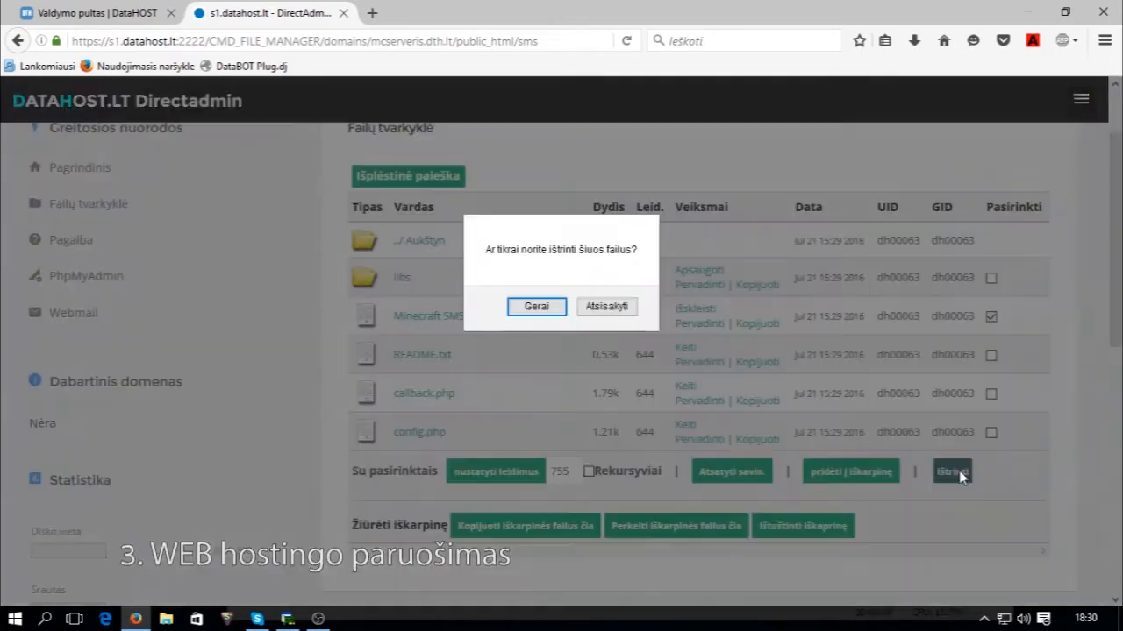
{"action": "left_click", "coordinate": [535, 306]}
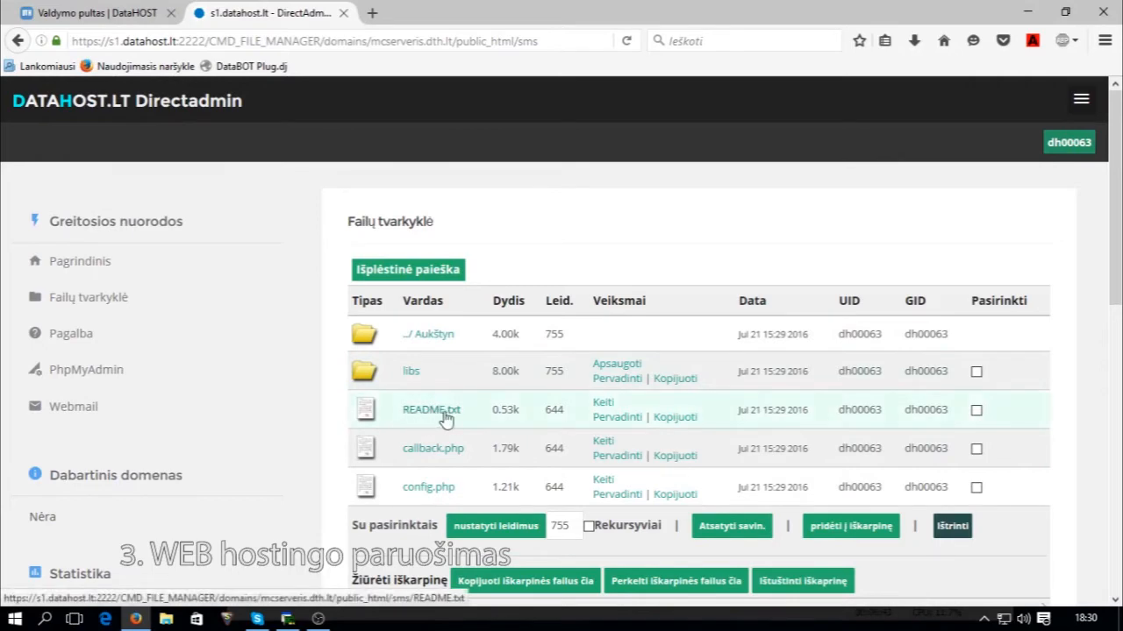
Read README.txt's setup instructions, then bring up the DataHOST dashboard.
{"action": "scroll", "coordinate": [501, 401], "scroll_direction": "down", "scroll_amount": 3}
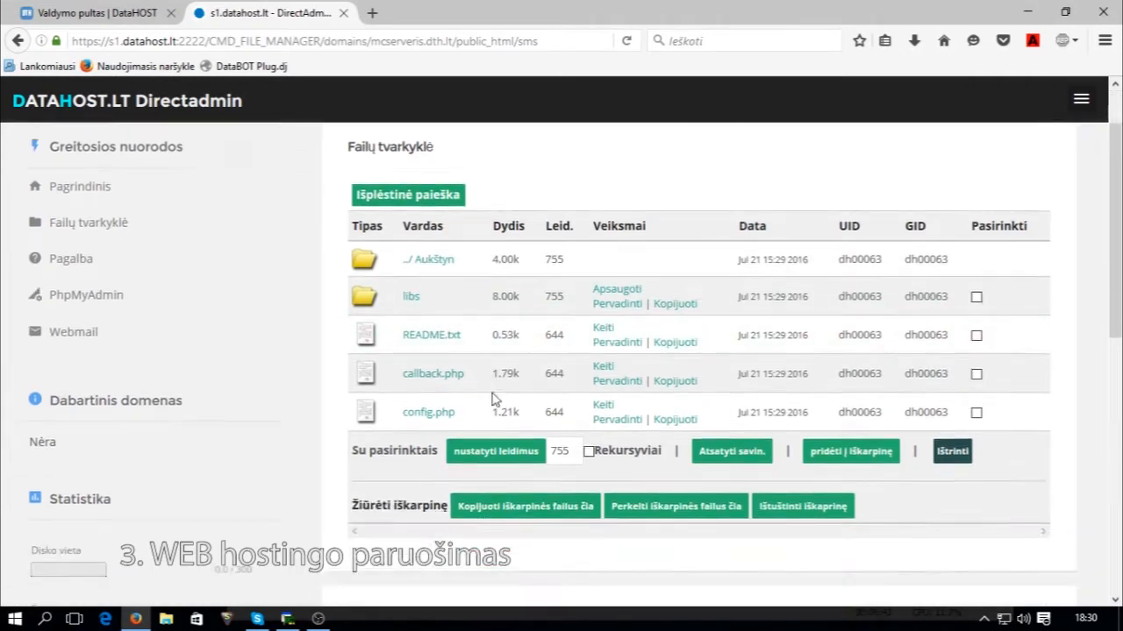
{"action": "scroll", "coordinate": [433, 396], "scroll_direction": "up", "scroll_amount": 3}
{"action": "left_click", "coordinate": [430, 410]}
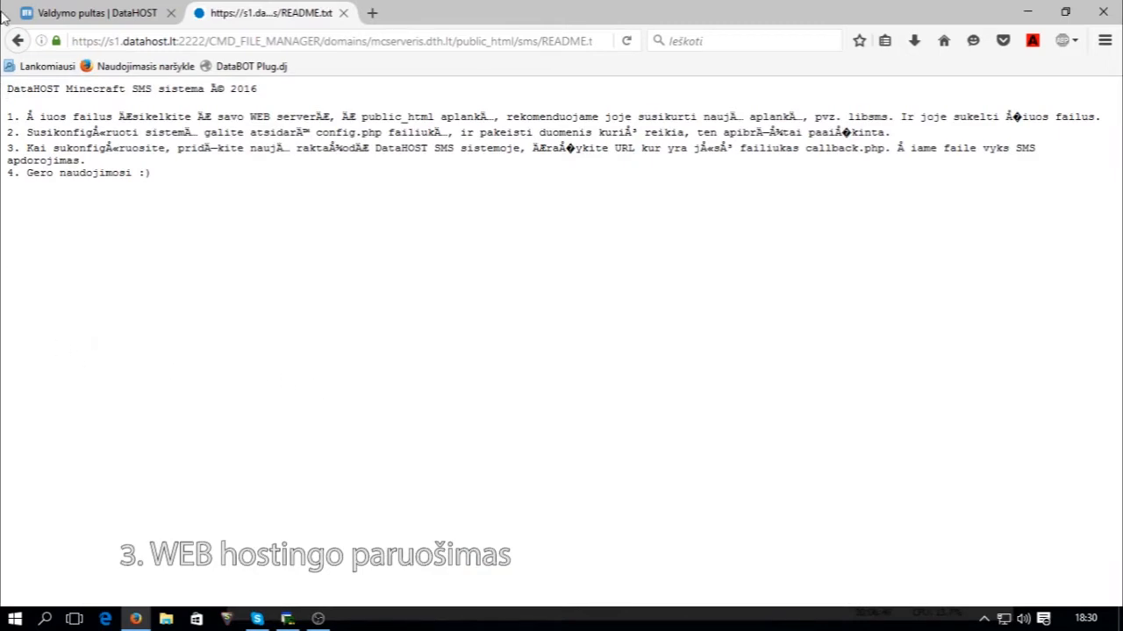
{"action": "left_click", "coordinate": [17, 40]}
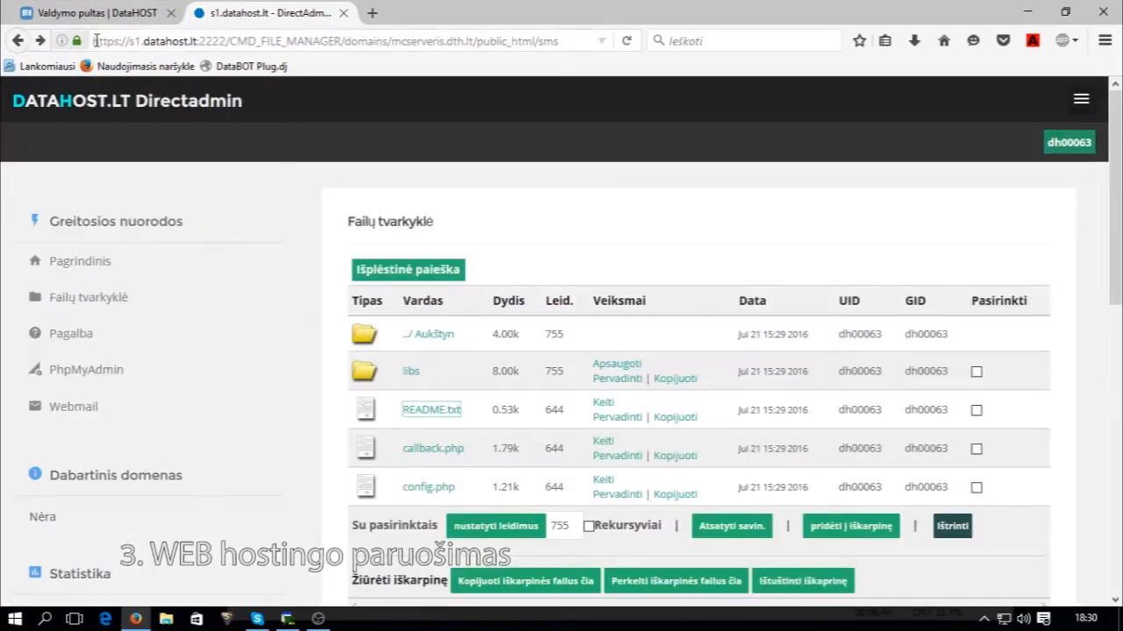
{"action": "left_click", "coordinate": [96, 11]}
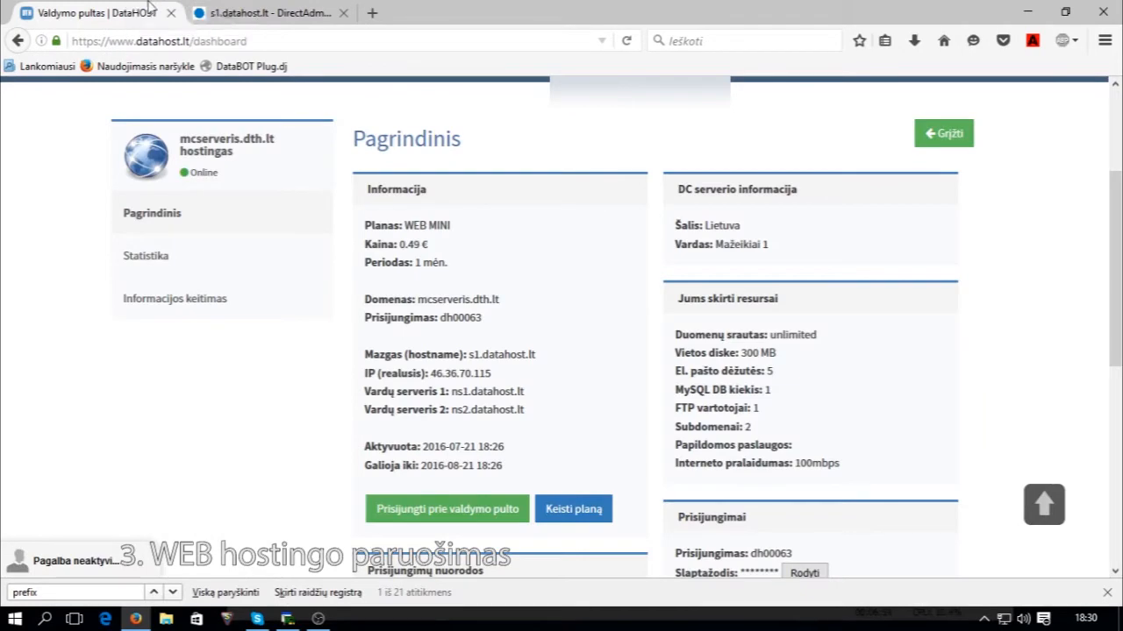
Enter keyword mcvip and the keyword's password in the new SMS keyword form.
{"action": "scroll", "coordinate": [491, 384], "scroll_direction": "down", "scroll_amount": 15}
{"action": "scroll", "coordinate": [474, 381], "scroll_direction": "down", "scroll_amount": 3}
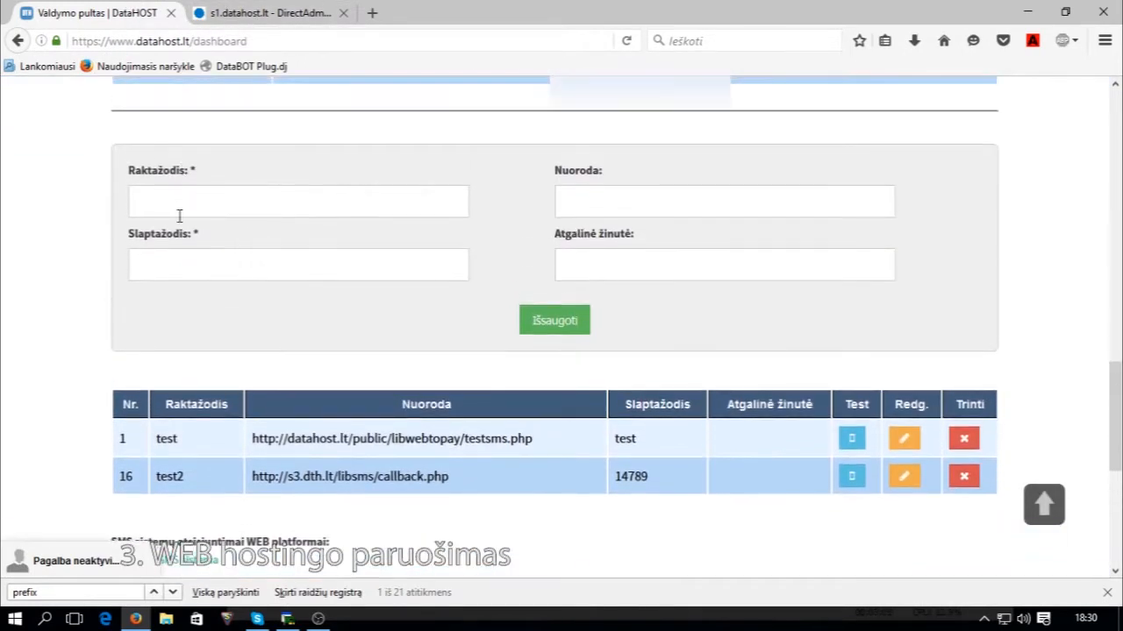
{"action": "left_click", "coordinate": [191, 200]}
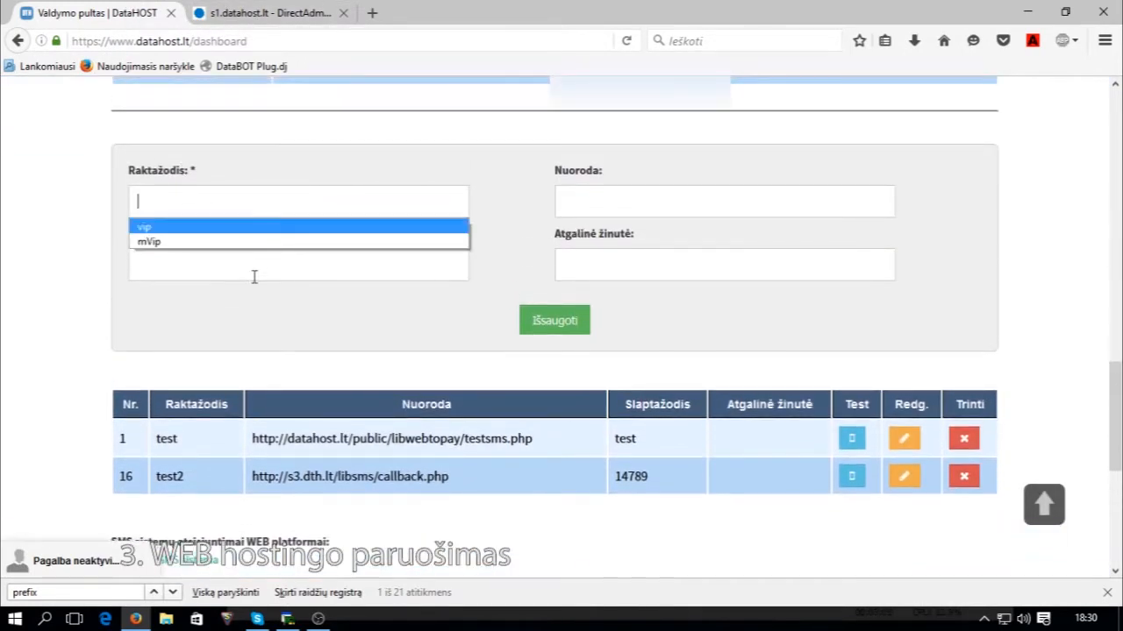
{"action": "left_click", "coordinate": [221, 205]}
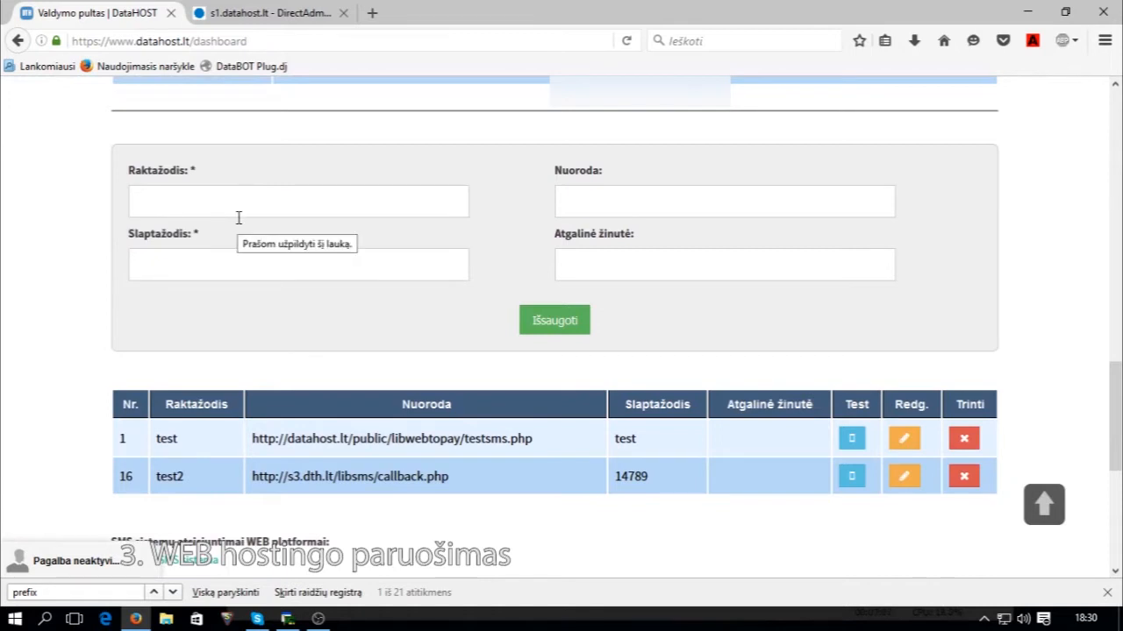
{"action": "type", "text": "mcvip"}
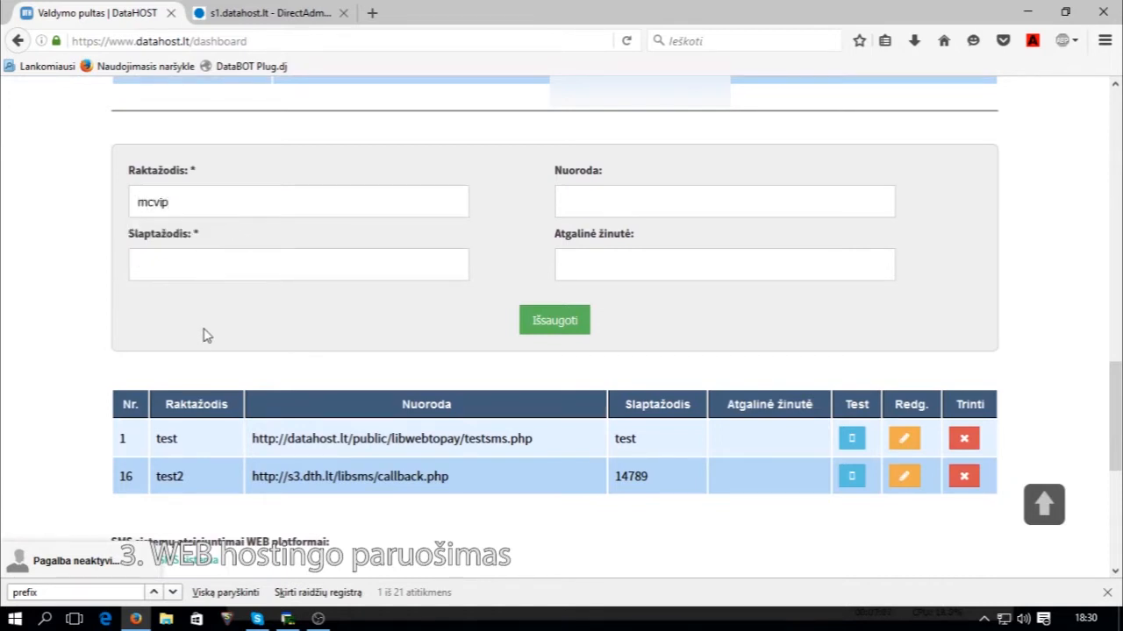
{"action": "type", "text": "1235"}
{"action": "key", "text": "BackSpace"}
{"action": "left_click", "coordinate": [604, 194]}
{"action": "left_click", "coordinate": [574, 201]}
{"action": "left_click", "coordinate": [572, 202]}
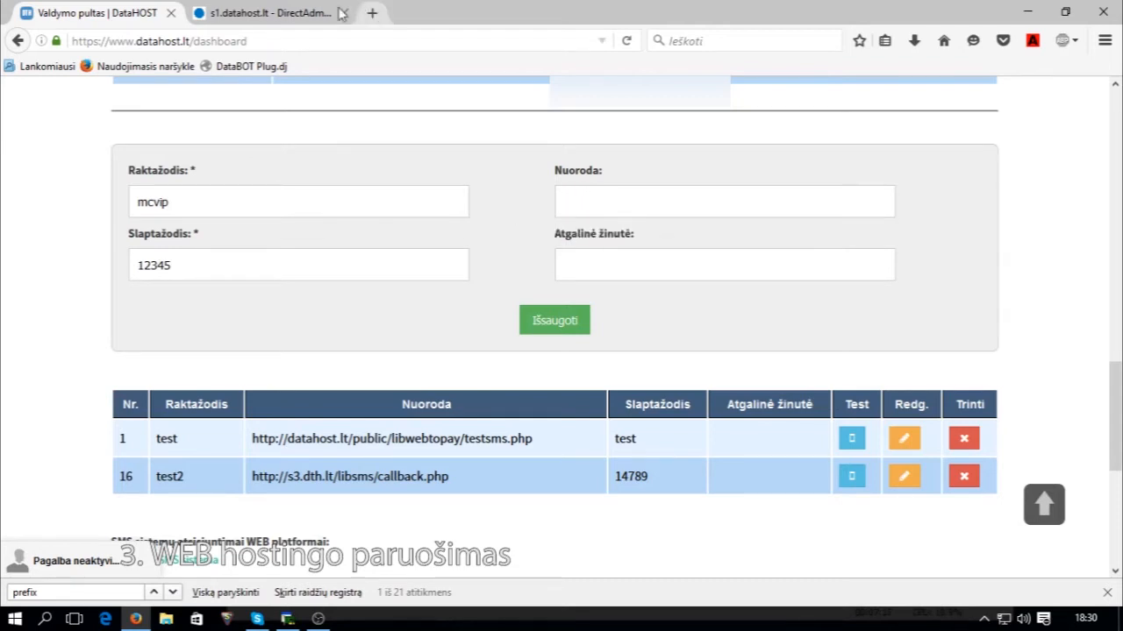
{"action": "left_click", "coordinate": [294, 13]}
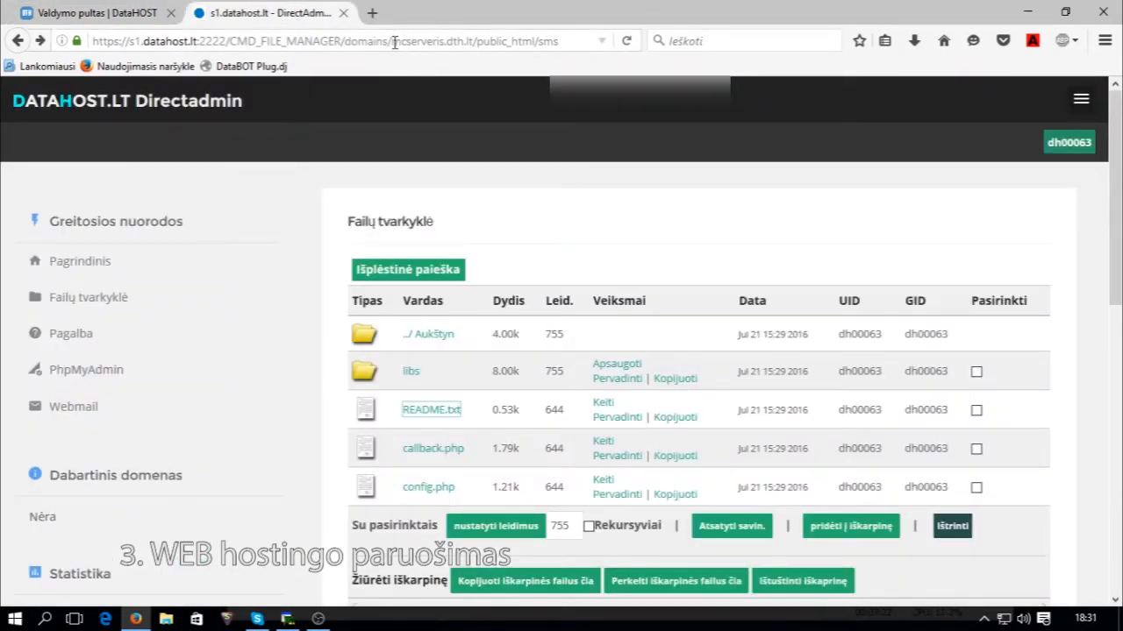
{"action": "left_click_drag", "start_coordinate": [392, 41], "coordinate": [470, 49]}
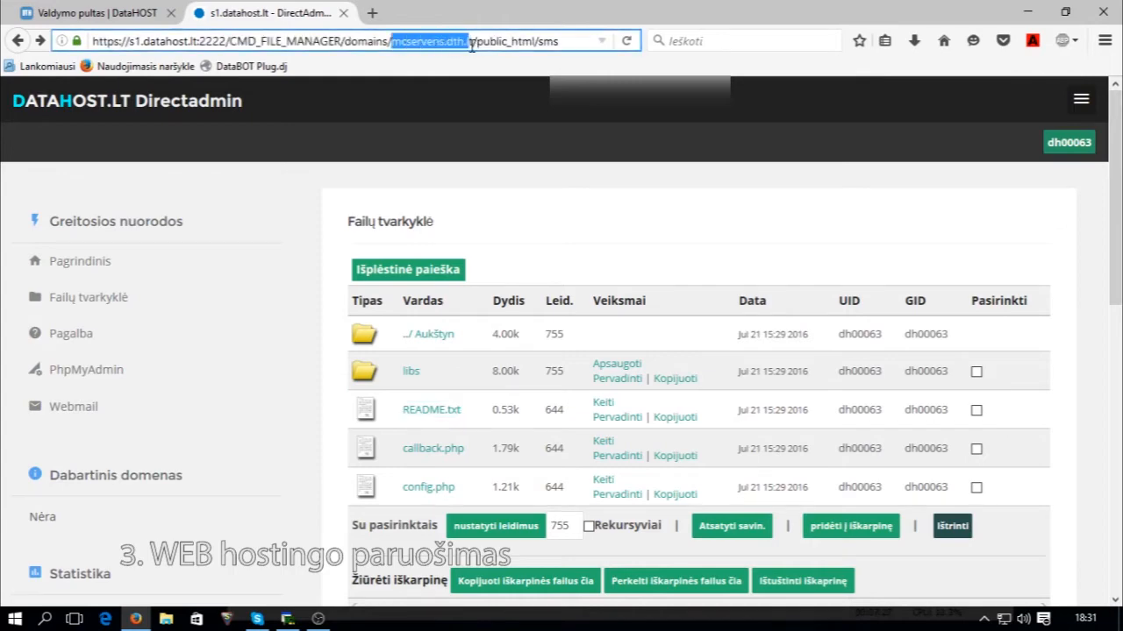
{"action": "left_click", "coordinate": [188, 7]}
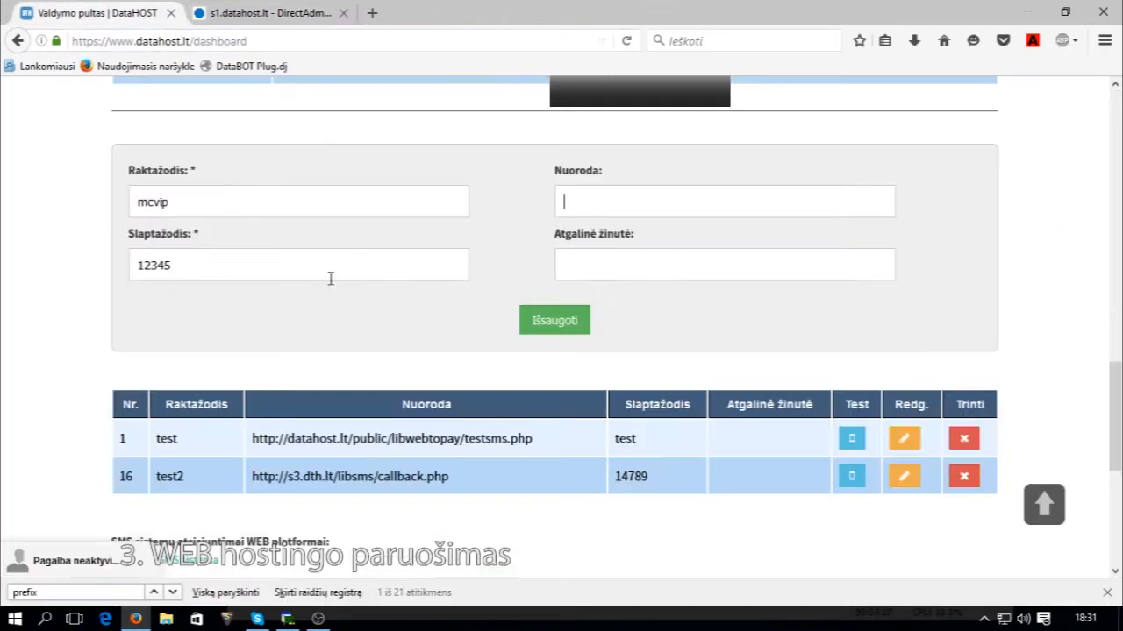
{"action": "type", "text": "mcserveris.dth.lt"}
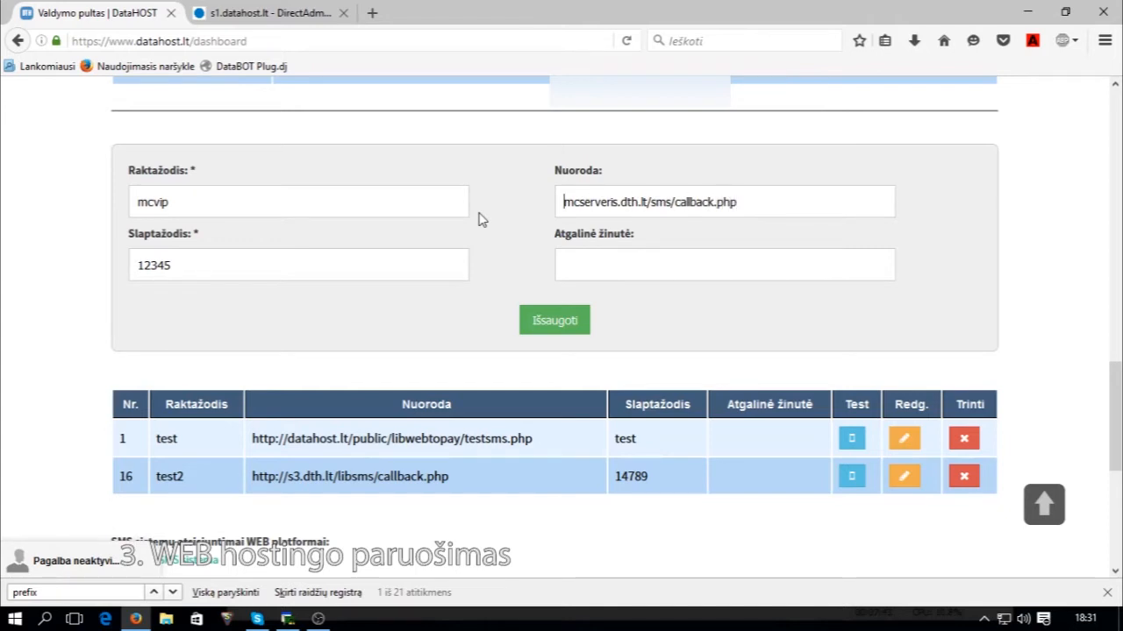
{"action": "type", "text": "http://"}
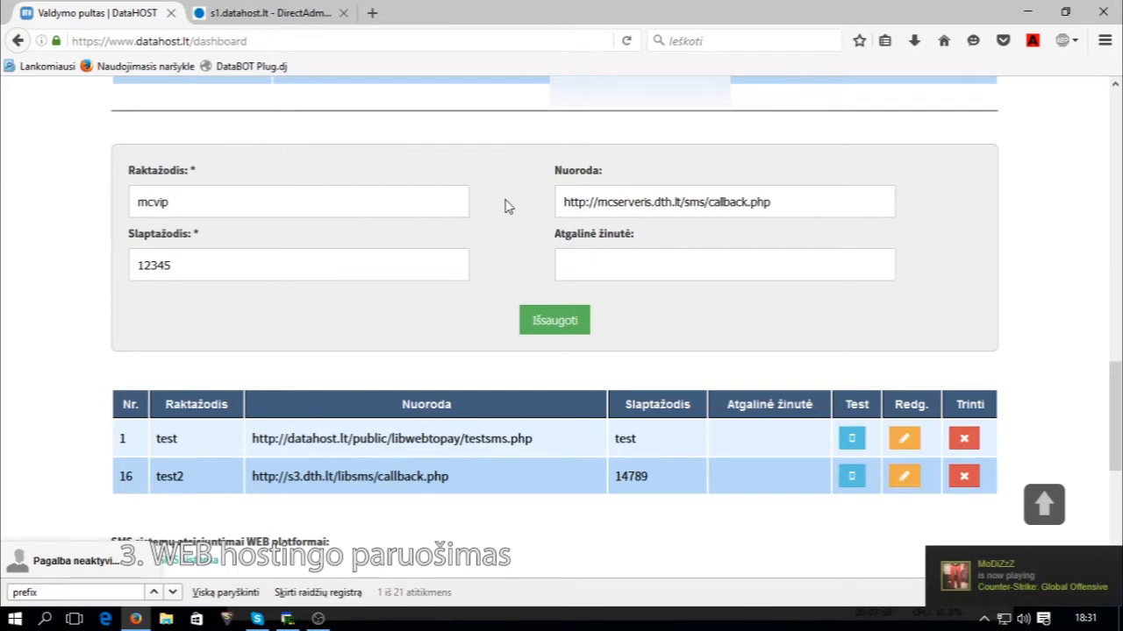
{"action": "left_click_drag", "start_coordinate": [598, 204], "coordinate": [564, 203]}
{"action": "left_click", "coordinate": [598, 203]}
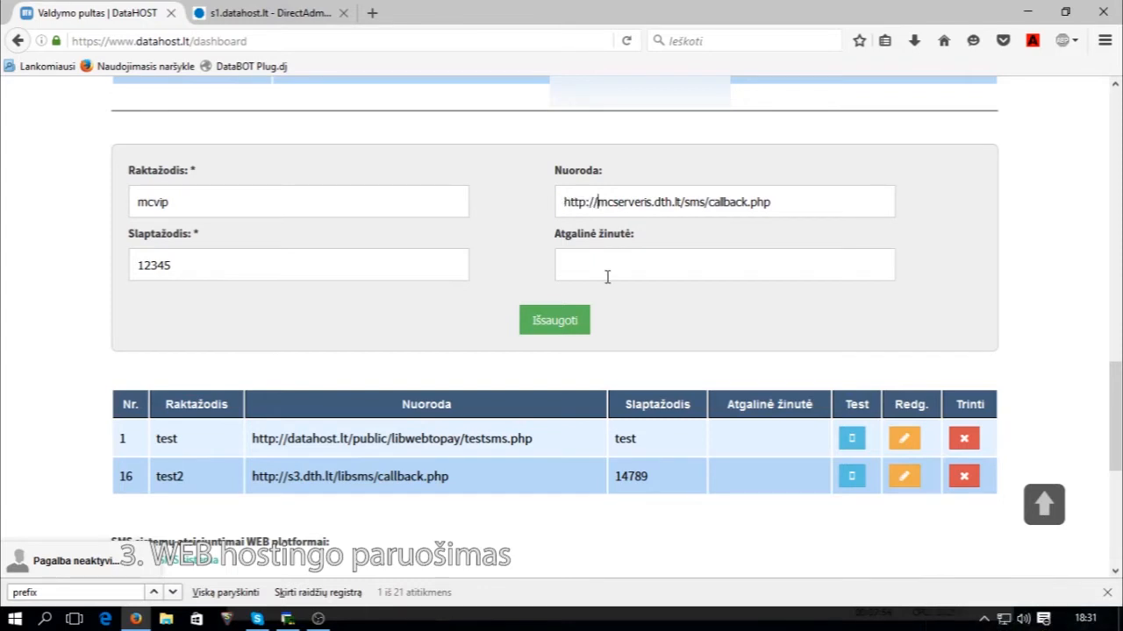
Save the mcvip keyword and check its callback URL in the saved list.
{"action": "left_click", "coordinate": [555, 323]}
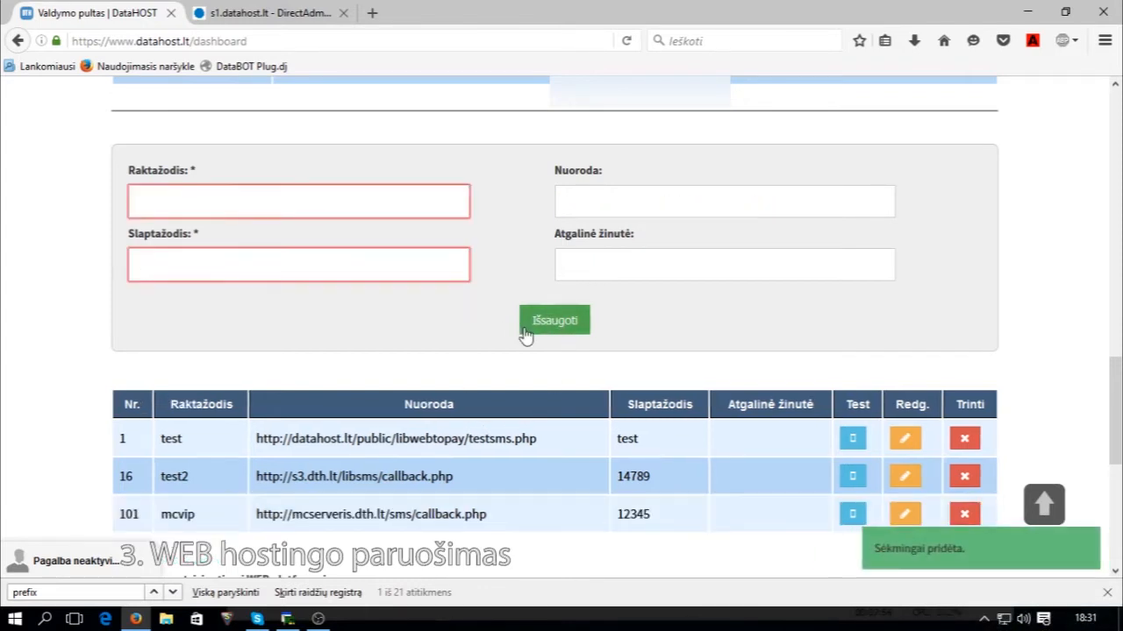
{"action": "scroll", "coordinate": [526, 337], "scroll_direction": "down", "scroll_amount": 4}
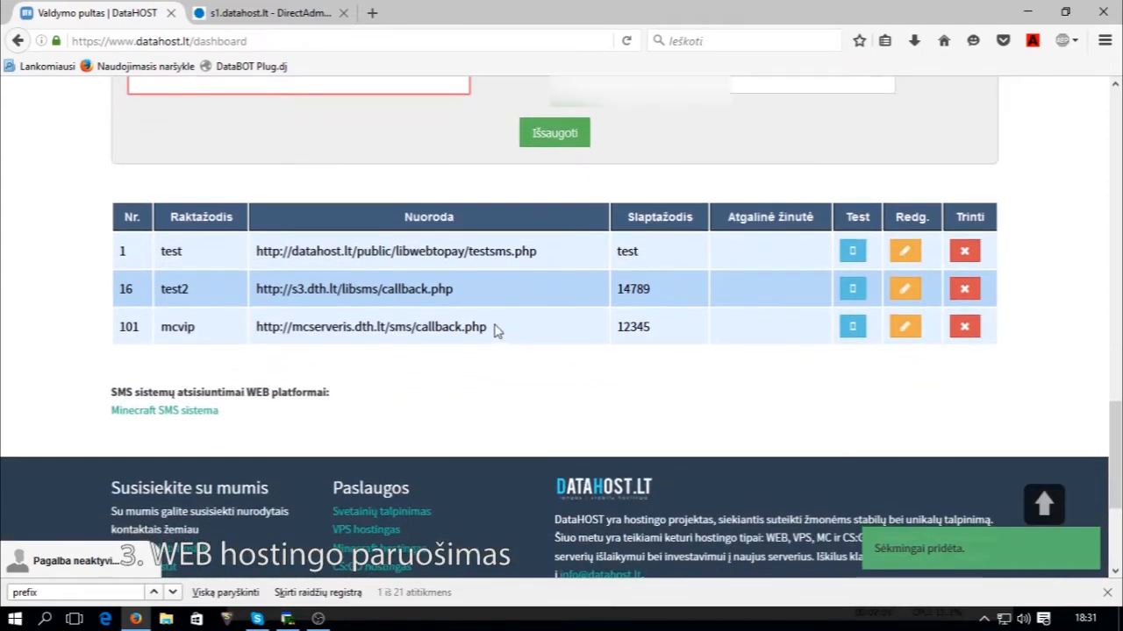
{"action": "left_click_drag", "start_coordinate": [494, 328], "coordinate": [243, 343]}
{"action": "left_click", "coordinate": [484, 351]}
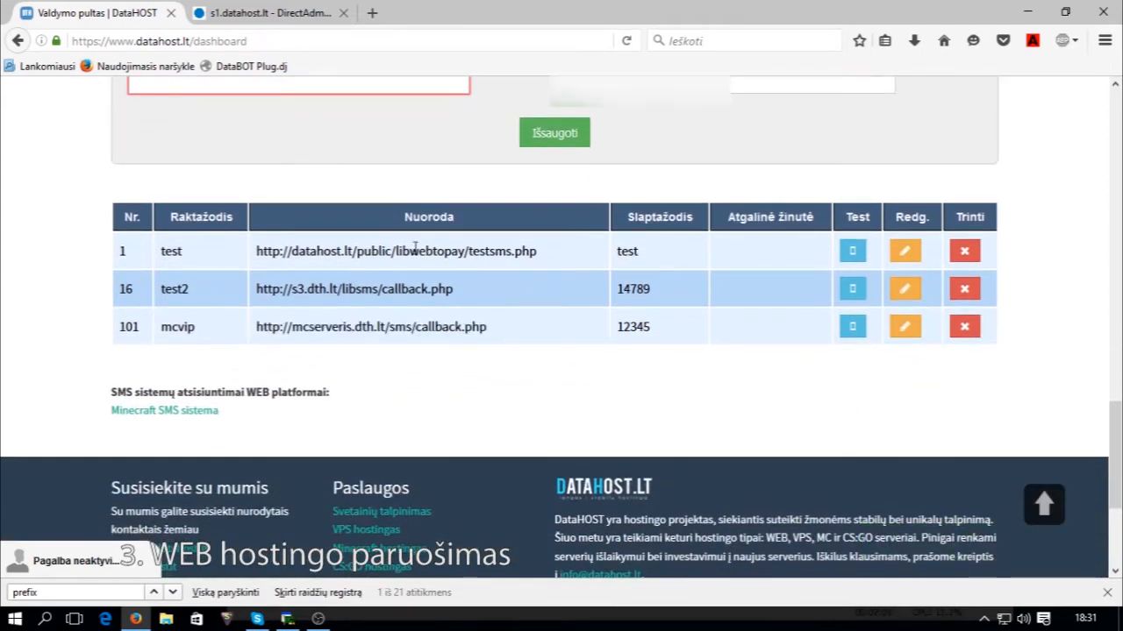
Open sms/config.php in the DirectAdmin editor and place the caret on req_sum 100.
{"action": "left_click", "coordinate": [260, 15]}
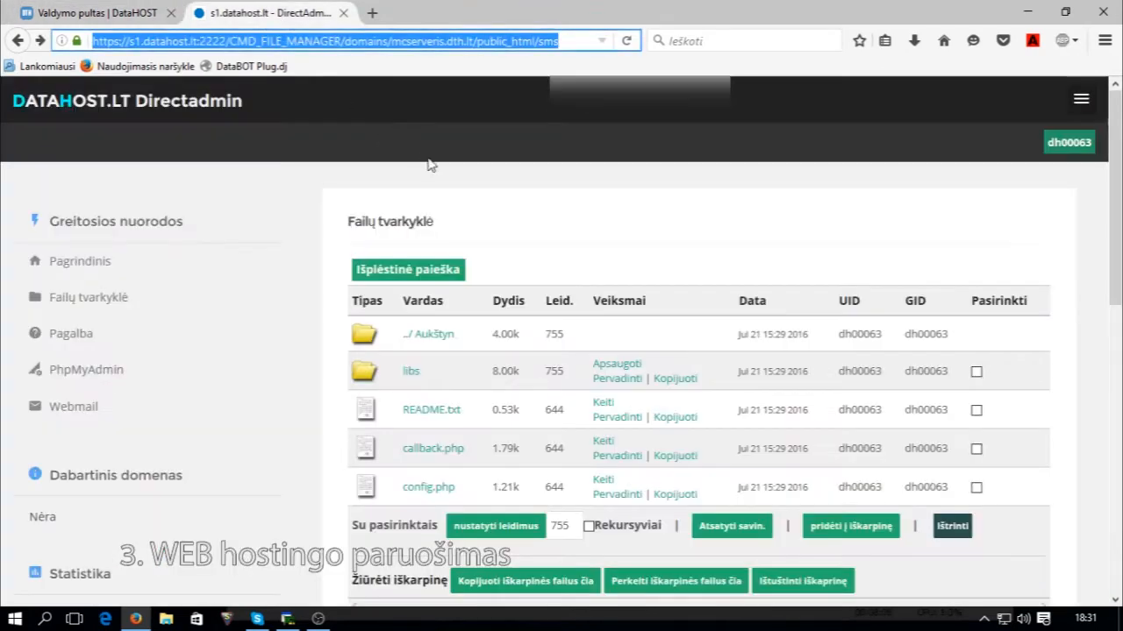
{"action": "left_click", "coordinate": [602, 489]}
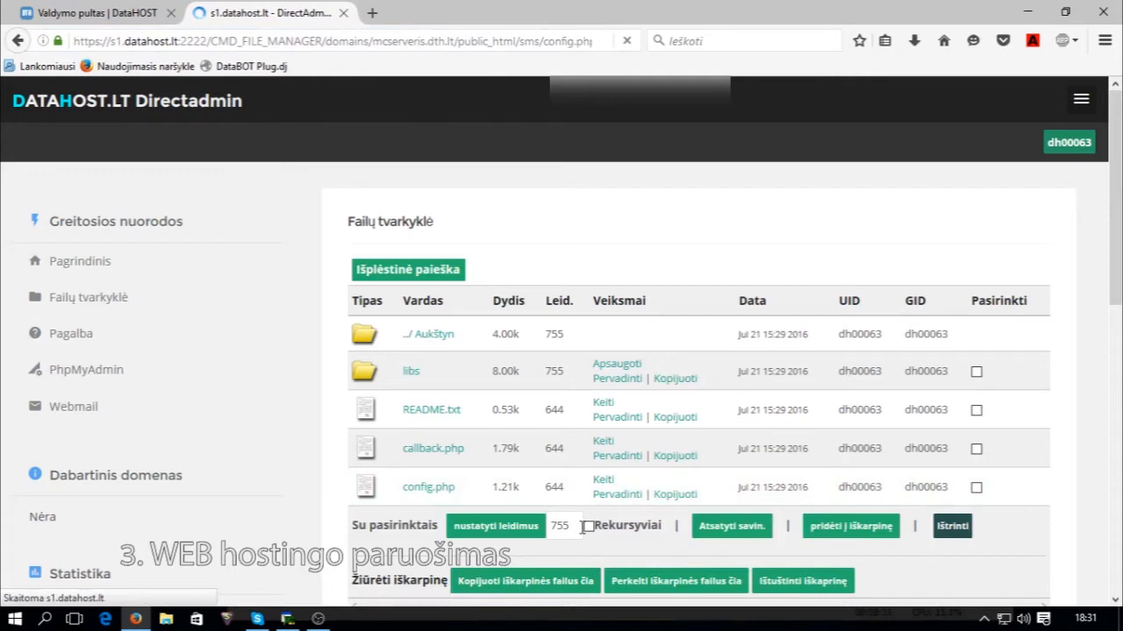
{"action": "scroll", "coordinate": [526, 432], "scroll_direction": "down", "scroll_amount": 1}
{"action": "scroll", "coordinate": [526, 431], "scroll_direction": "up", "scroll_amount": 2}
{"action": "scroll", "coordinate": [321, 459], "scroll_direction": "down", "scroll_amount": 2}
{"action": "left_click", "coordinate": [538, 249]}
{"action": "left_click", "coordinate": [528, 265]}
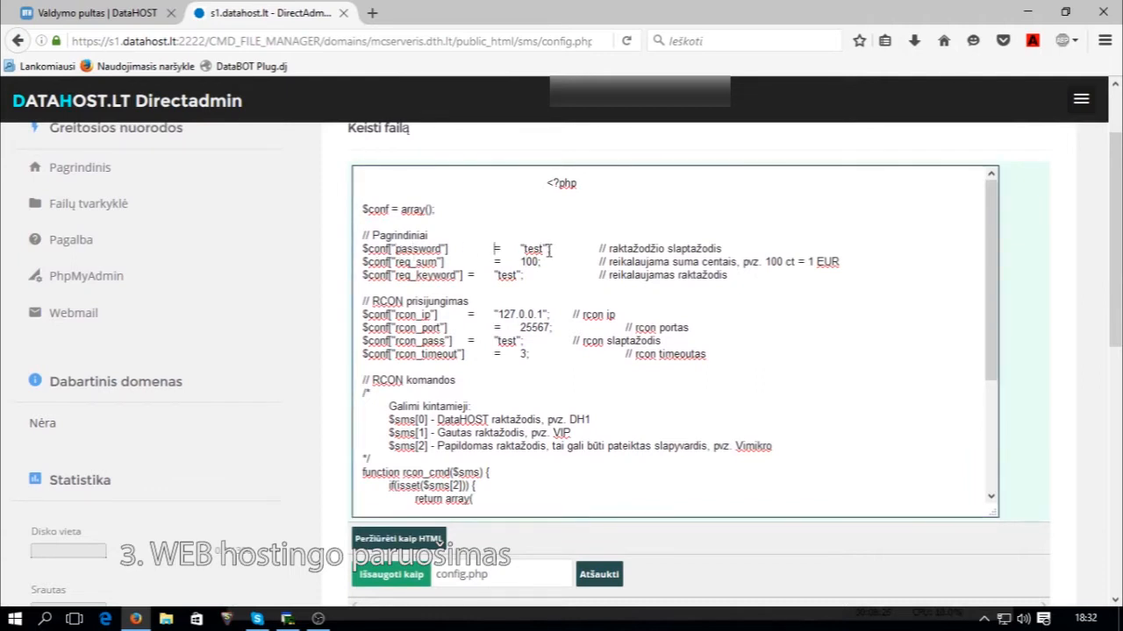
Enter the keyword's password into config.php's password setting.
{"action": "left_click", "coordinate": [151, 11]}
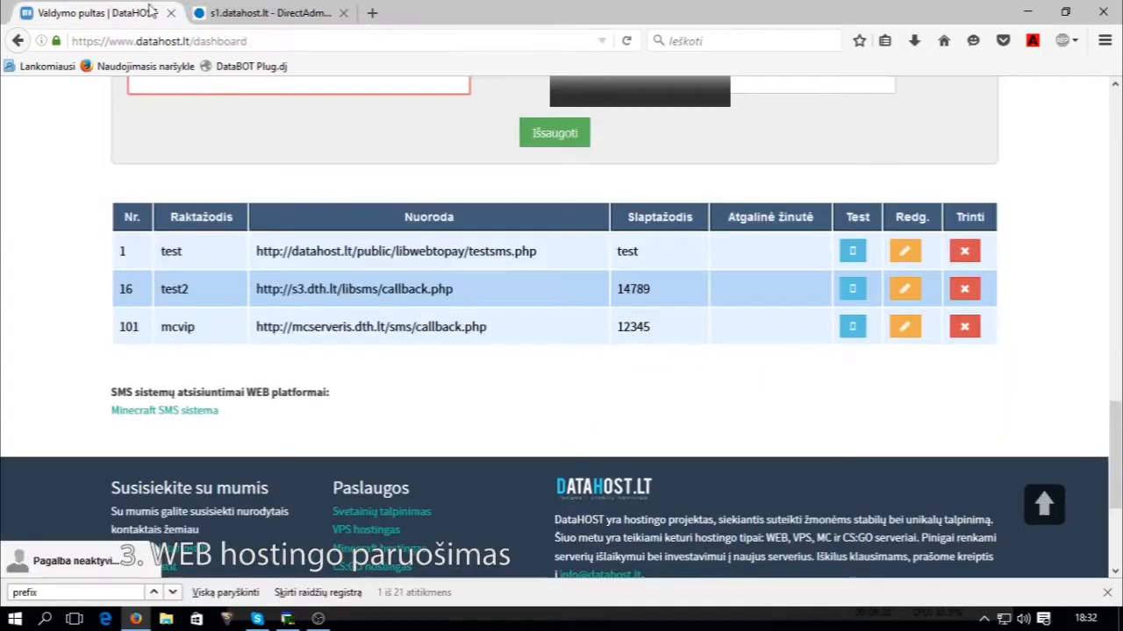
{"action": "left_click", "coordinate": [250, 11]}
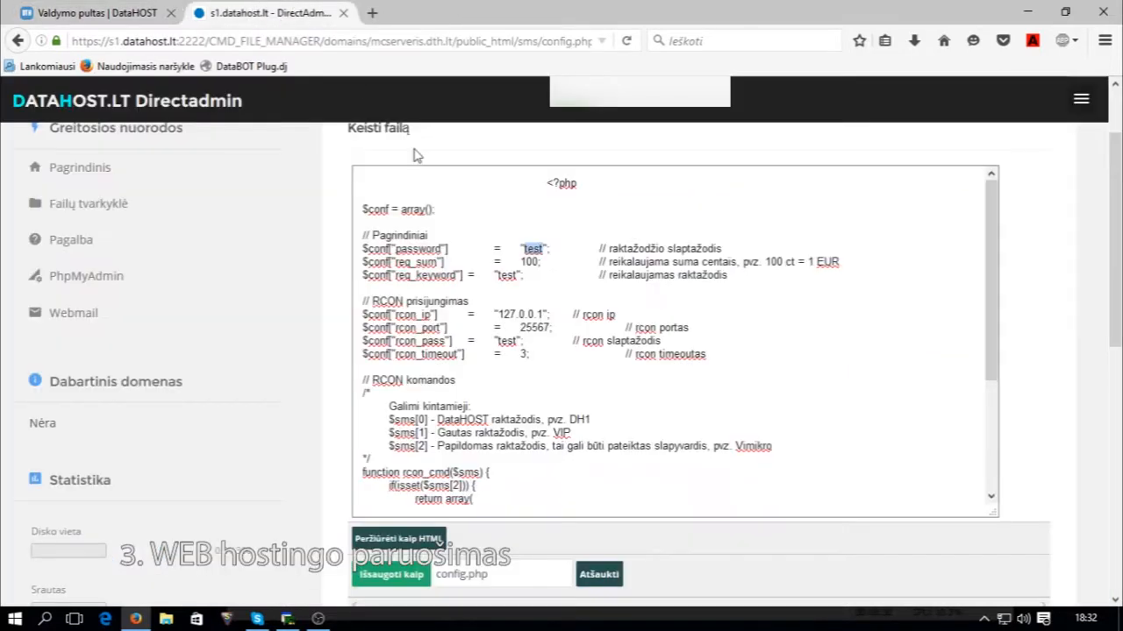
{"action": "type", "text": "12345"}
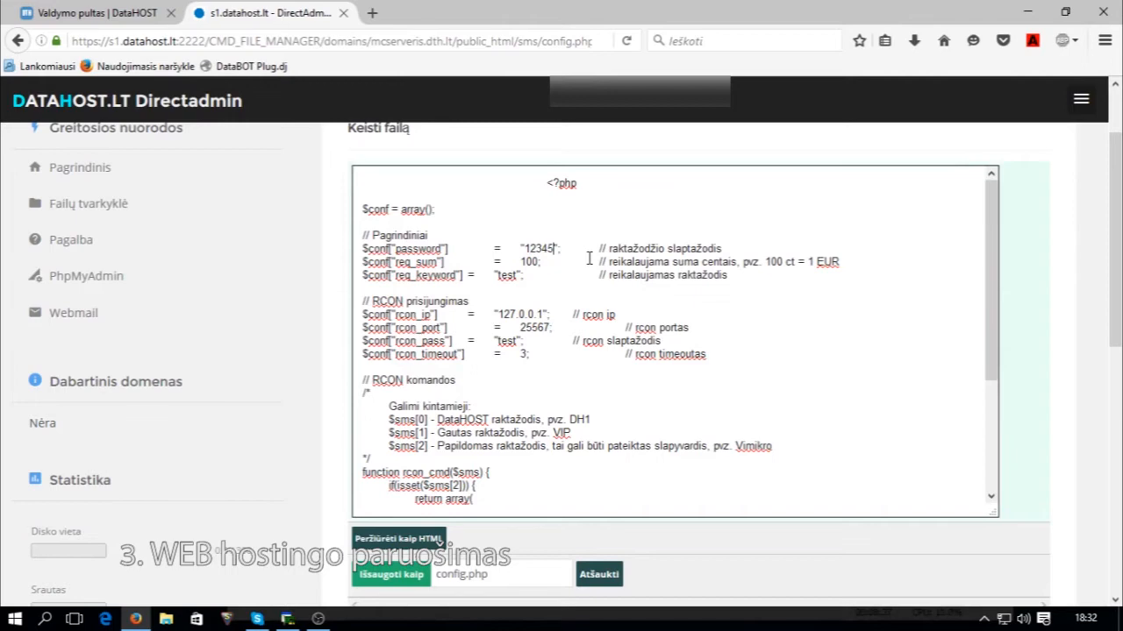
Change req_sum from 100 to 200, checking against the DataHOST SMS table.
{"action": "double_click", "coordinate": [530, 262]}
{"action": "left_click", "coordinate": [166, 13]}
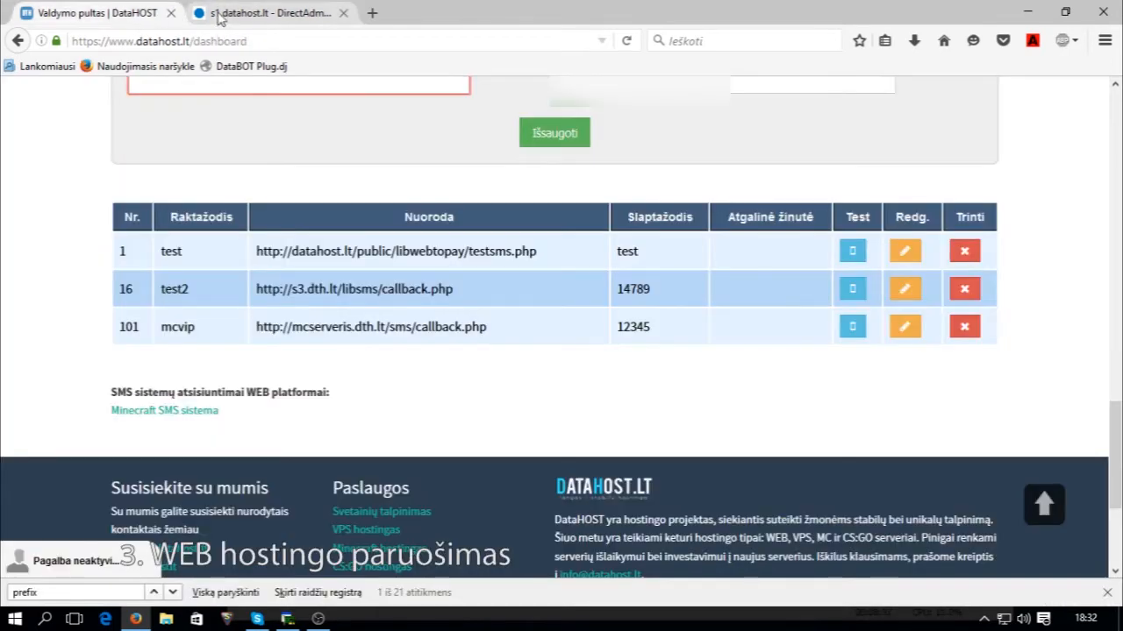
{"action": "left_click", "coordinate": [219, 16]}
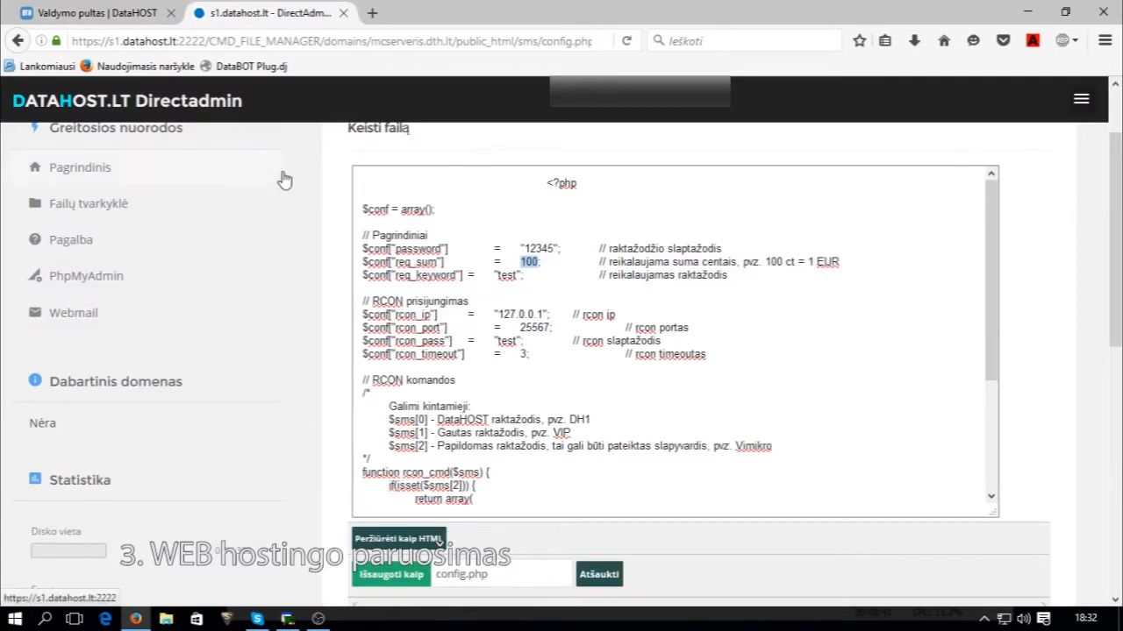
{"action": "left_click", "coordinate": [167, 13]}
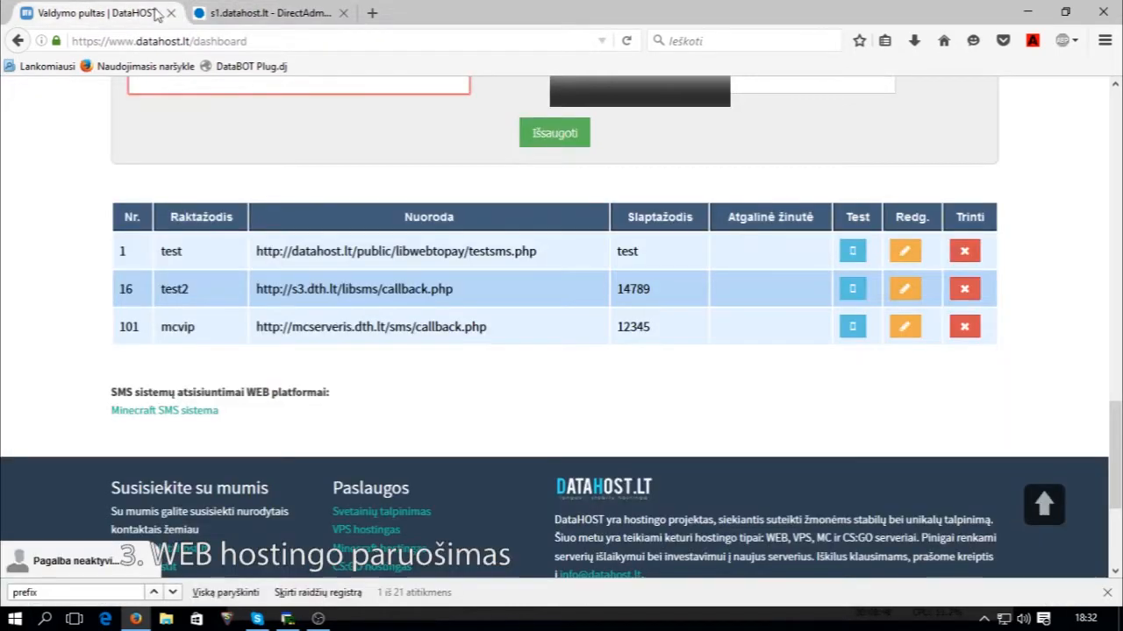
{"action": "left_click", "coordinate": [219, 12]}
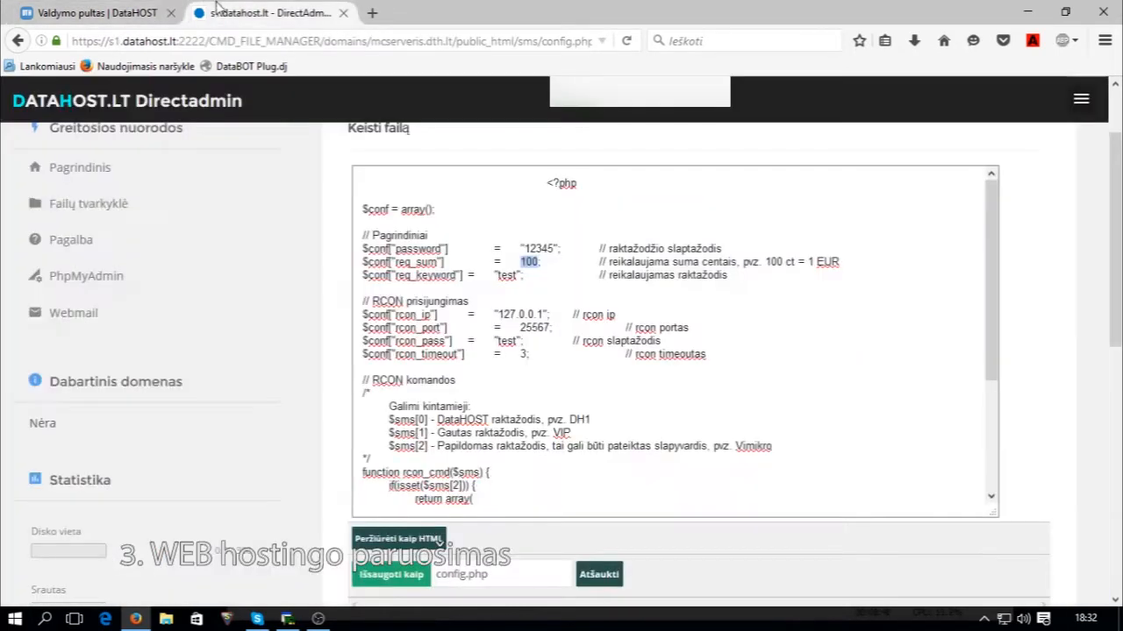
{"action": "left_click", "coordinate": [129, 15]}
{"action": "left_click", "coordinate": [263, 13]}
{"action": "left_click", "coordinate": [131, 13]}
{"action": "left_click", "coordinate": [255, 12]}
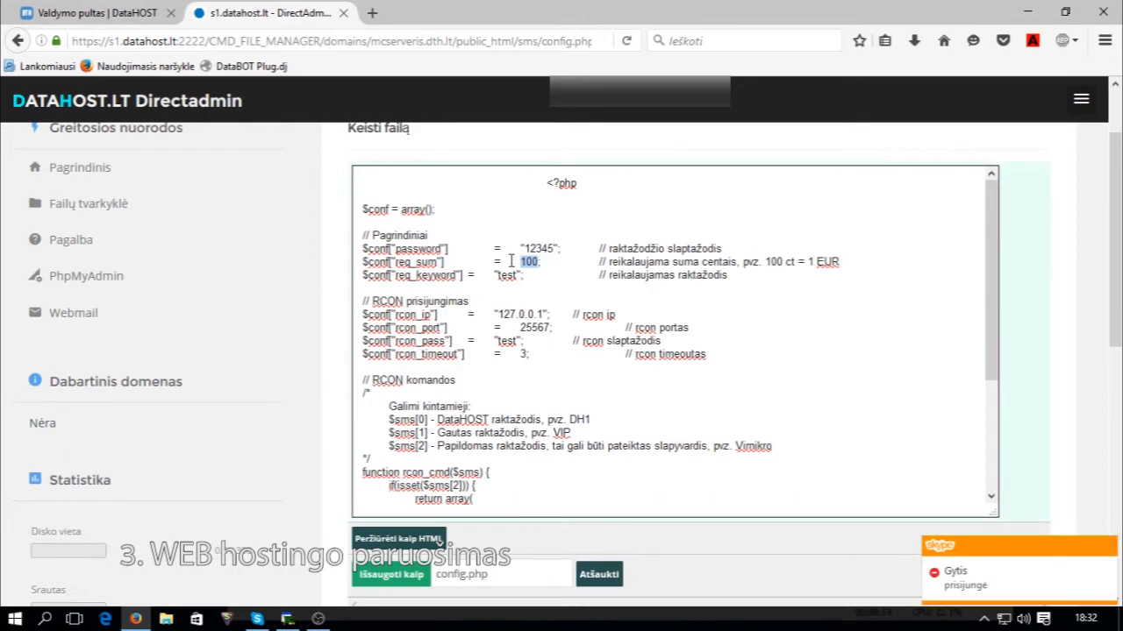
{"action": "type", "text": "200"}
Set req_keyword to mcvip, then go to the DataHOST hosting dashboard.
{"action": "left_click", "coordinate": [152, 9]}
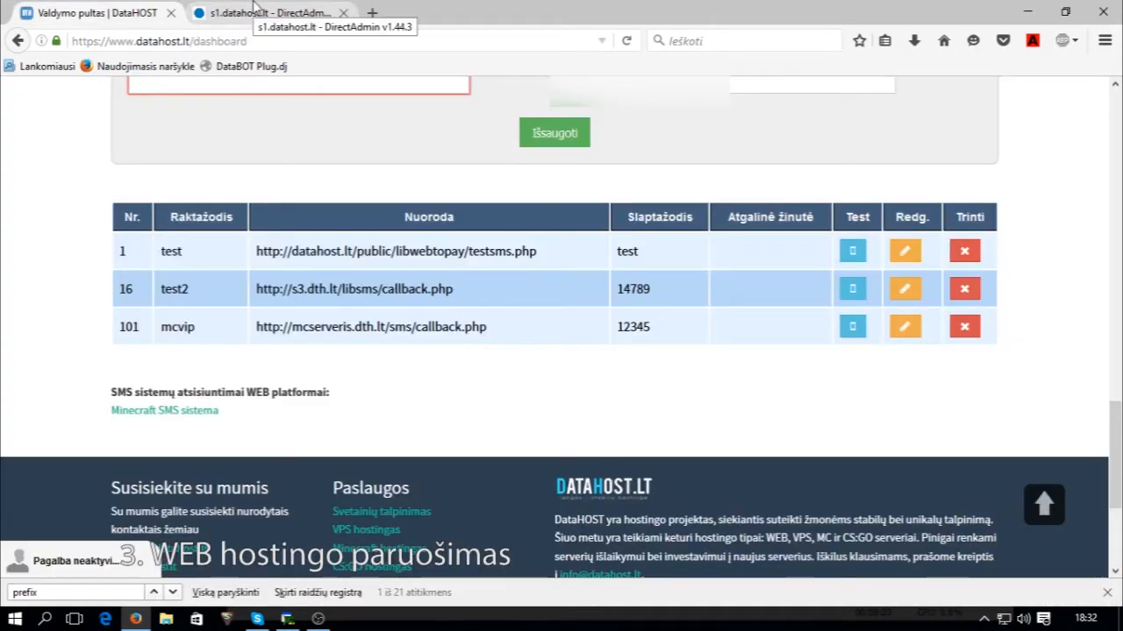
{"action": "left_click", "coordinate": [257, 9]}
{"action": "type", "text": "mcvip\"; // reikalaujamas raktažodis"}
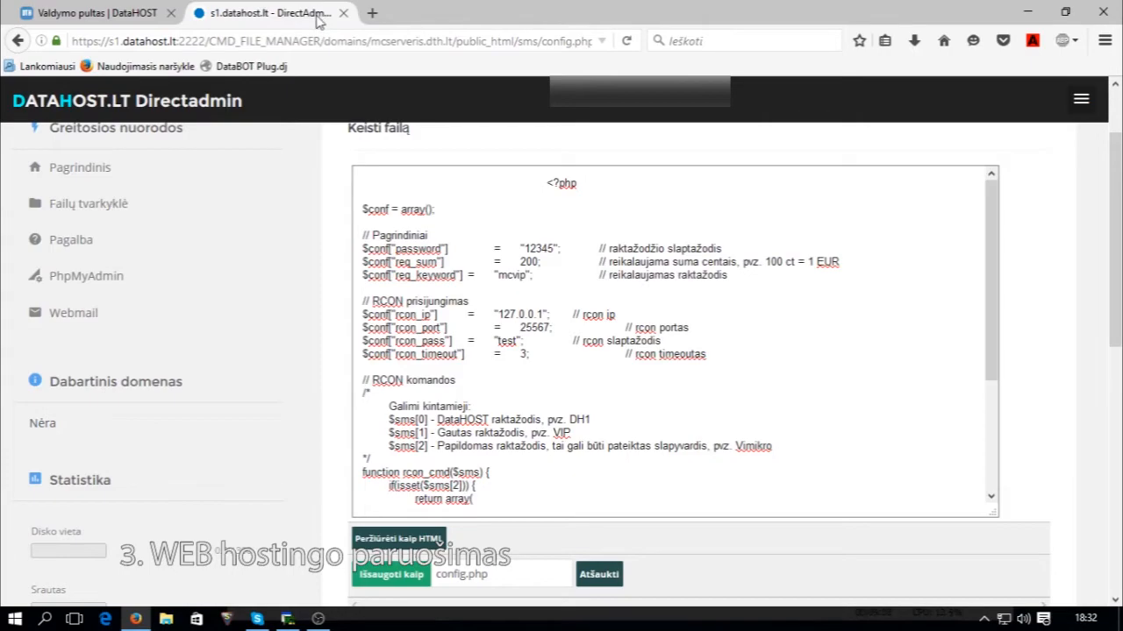
{"action": "left_click", "coordinate": [103, 7]}
{"action": "scroll", "coordinate": [651, 245], "scroll_direction": "up", "scroll_amount": 10}
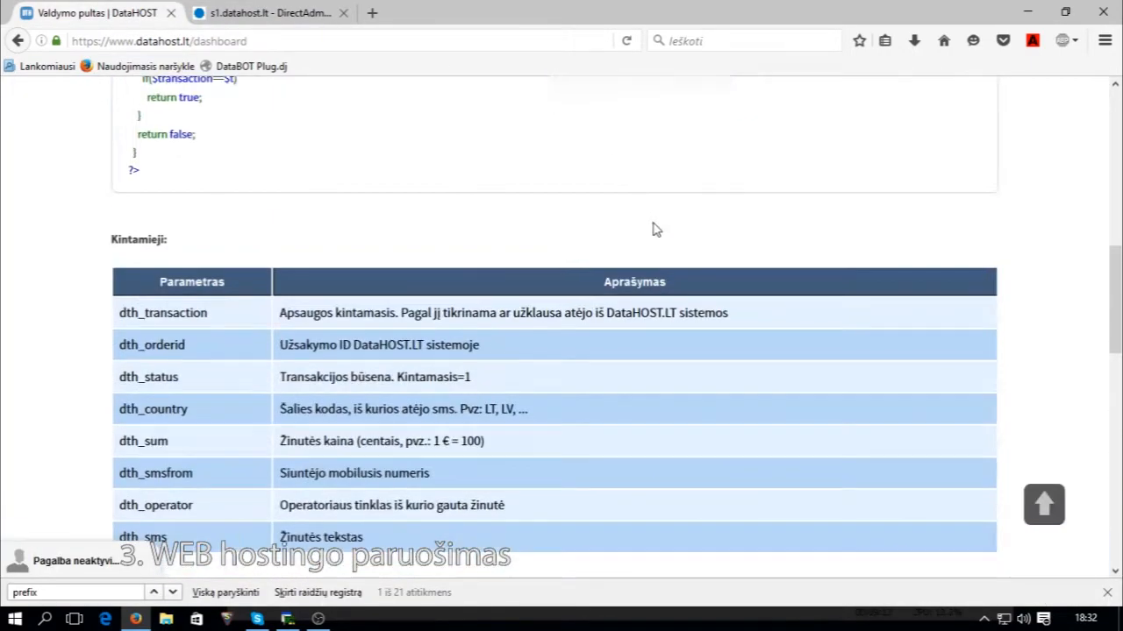
{"action": "scroll", "coordinate": [652, 230], "scroll_direction": "down", "scroll_amount": 10}
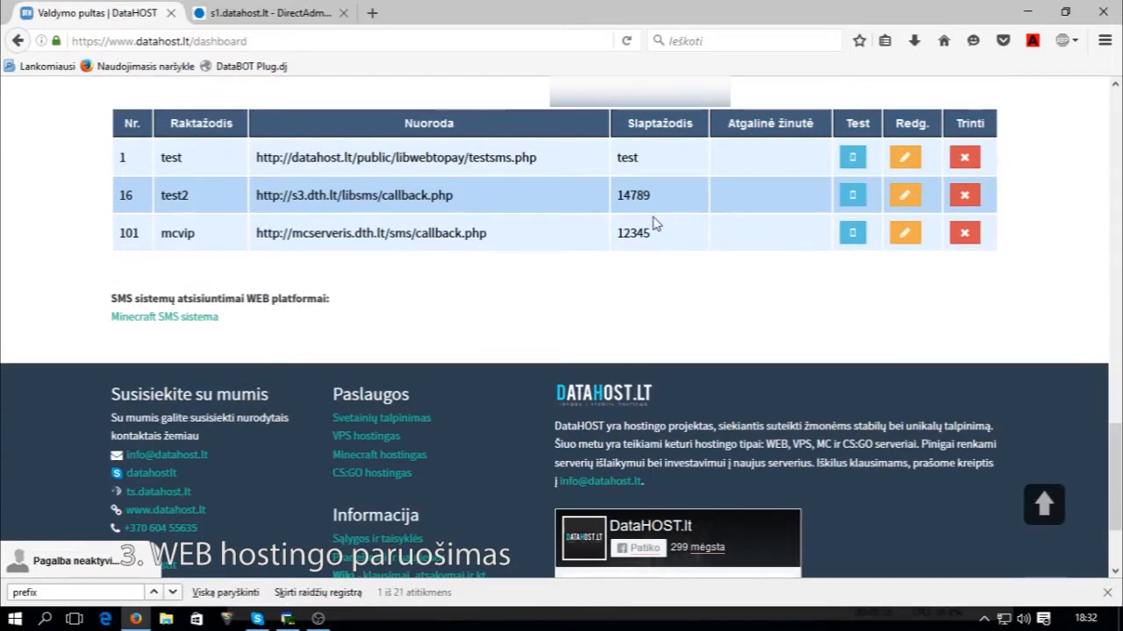
{"action": "scroll", "coordinate": [652, 225], "scroll_direction": "up", "scroll_amount": 15}
{"action": "left_click", "coordinate": [832, 91]}
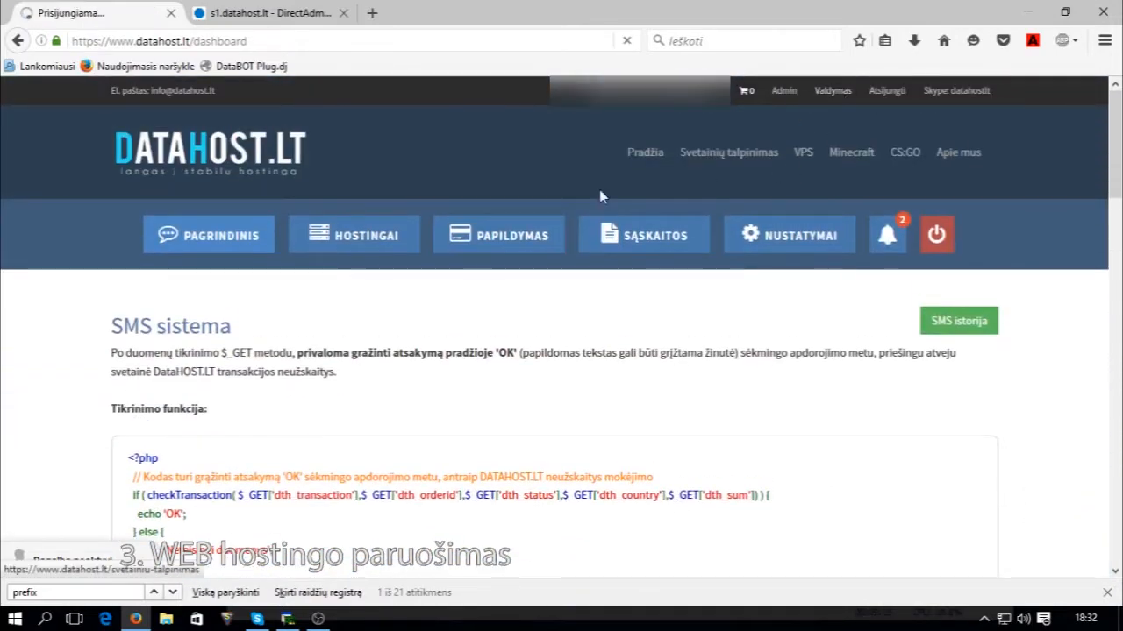
Replace rcon_ip 127.0.0.1 with the test123 server's RCON address s1.dth.lt.
{"action": "left_click", "coordinate": [302, 239]}
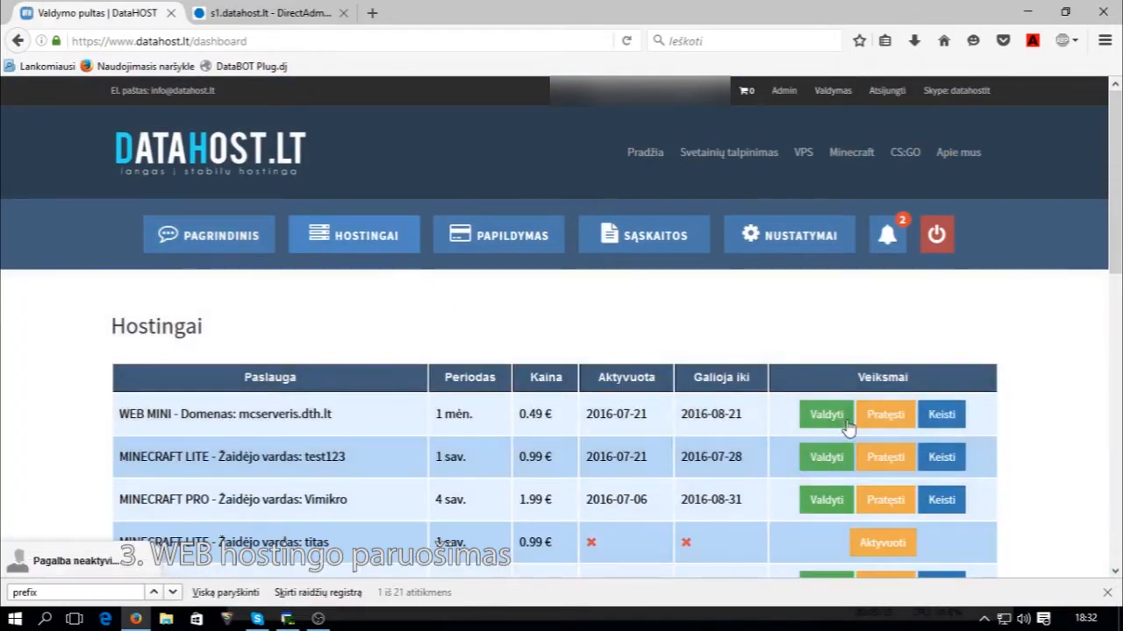
{"action": "left_click", "coordinate": [825, 457]}
{"action": "scroll", "coordinate": [349, 408], "scroll_direction": "down", "scroll_amount": 1}
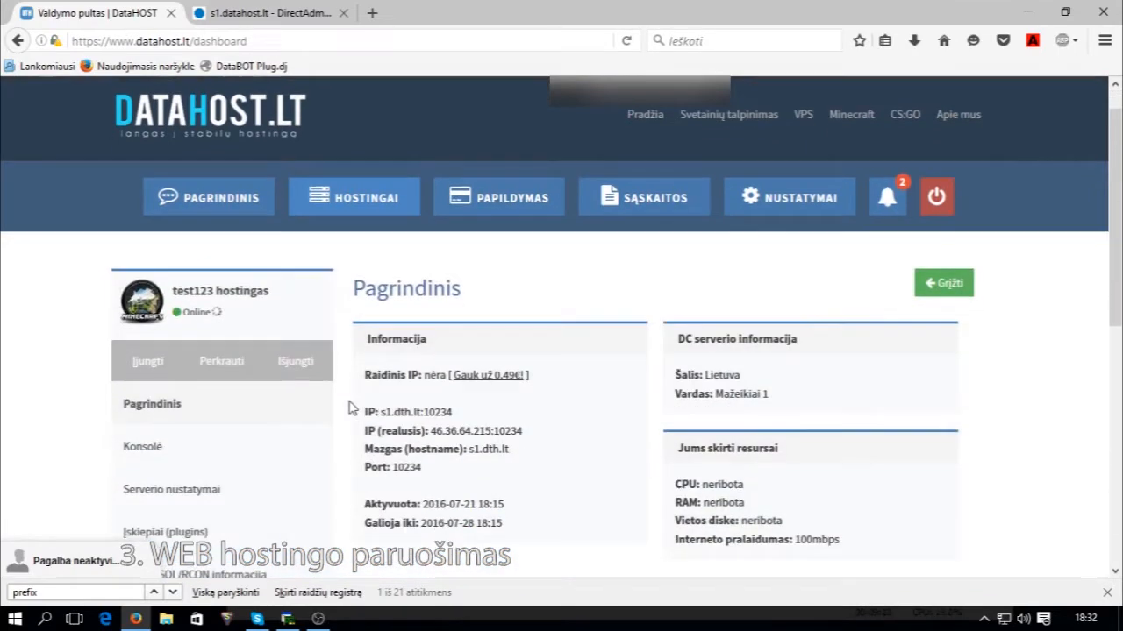
{"action": "scroll", "coordinate": [349, 408], "scroll_direction": "down", "scroll_amount": 4}
{"action": "left_click", "coordinate": [218, 392]}
{"action": "left_click_drag", "start_coordinate": [417, 337], "coordinate": [381, 334]}
{"action": "key", "text": "ctrl+c"}
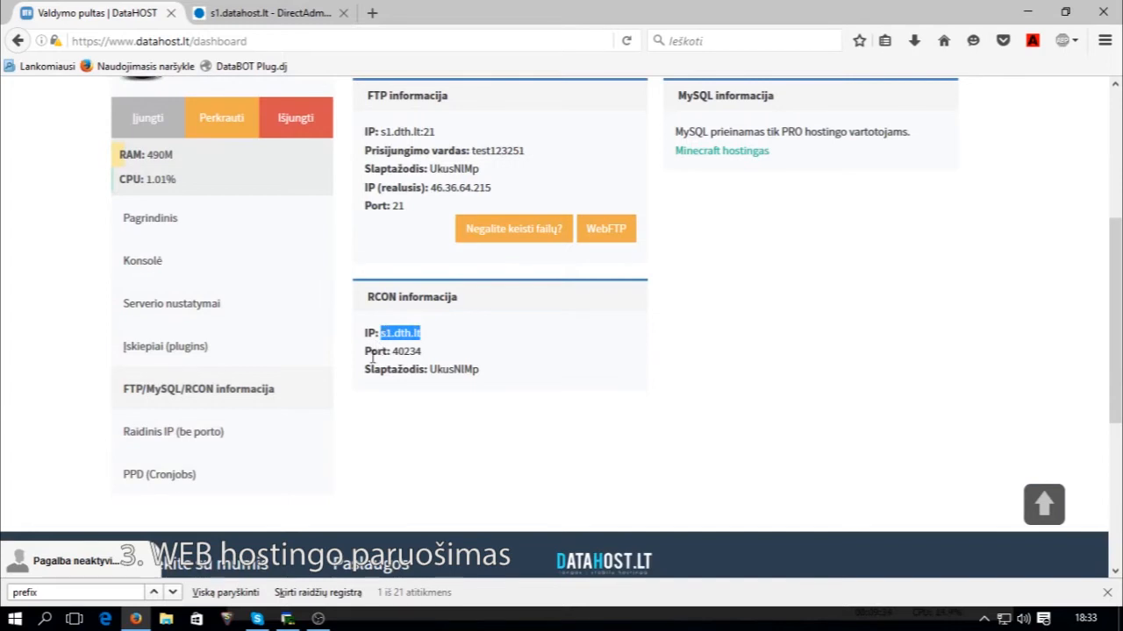
{"action": "left_click", "coordinate": [248, 13]}
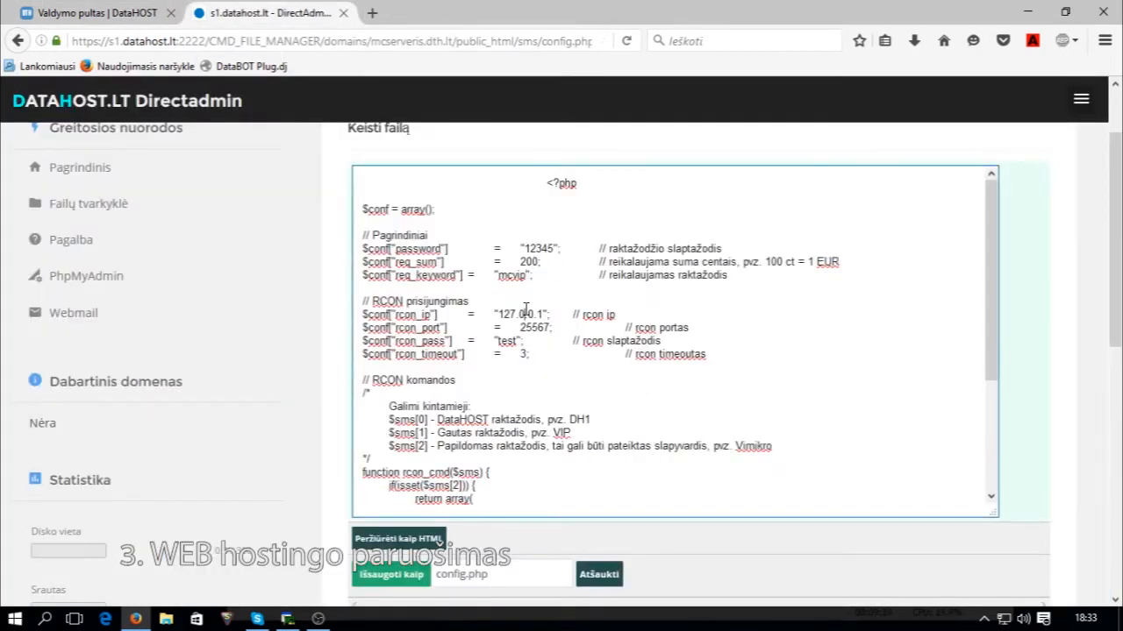
{"action": "left_click_drag", "start_coordinate": [545, 314], "coordinate": [501, 313]}
{"action": "key", "text": "ctrl+v"}
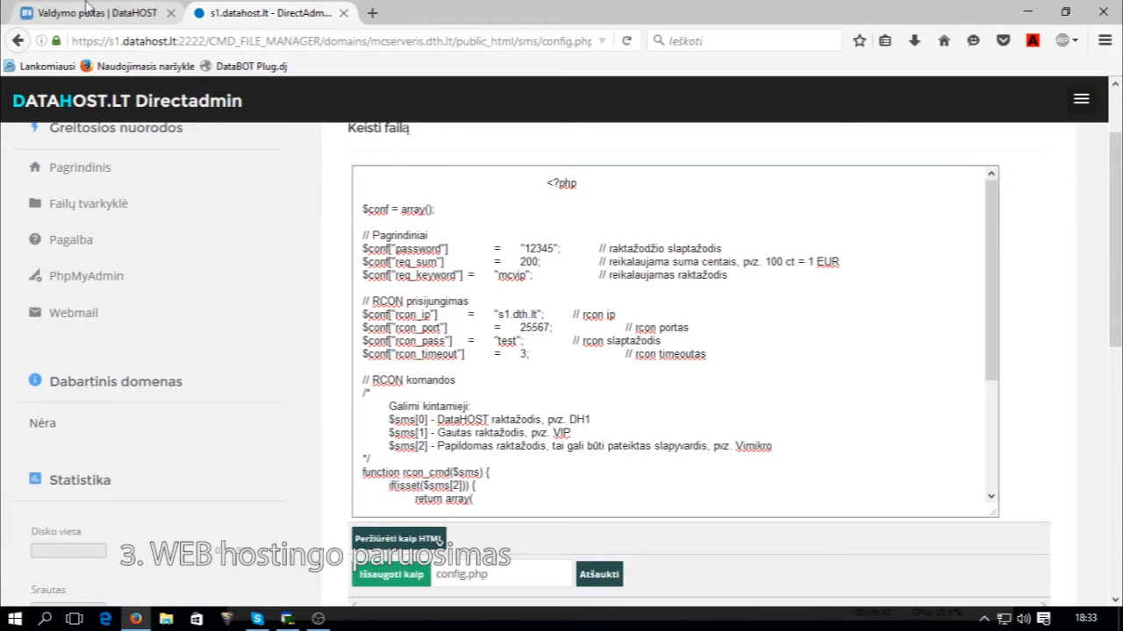
Replace rcon_port 25567 with the server's RCON port 40234.
{"action": "key", "text": "ctrl+Tab"}
{"action": "left_click_drag", "start_coordinate": [436, 358], "coordinate": [391, 353]}
{"action": "key", "text": "ctrl+c"}
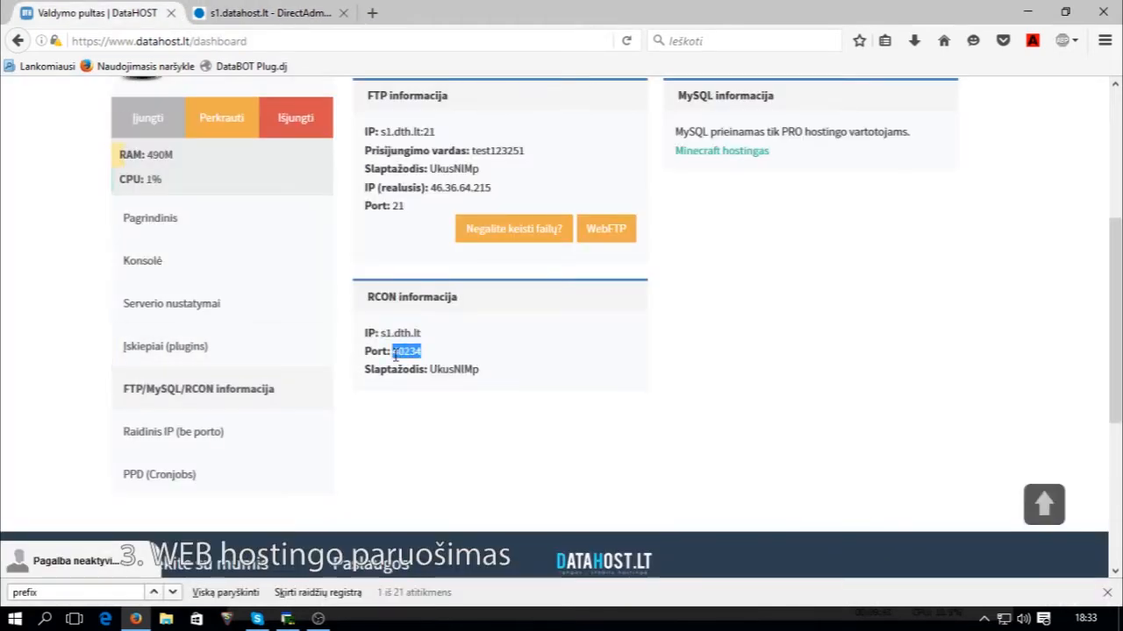
{"action": "left_click", "coordinate": [267, 13]}
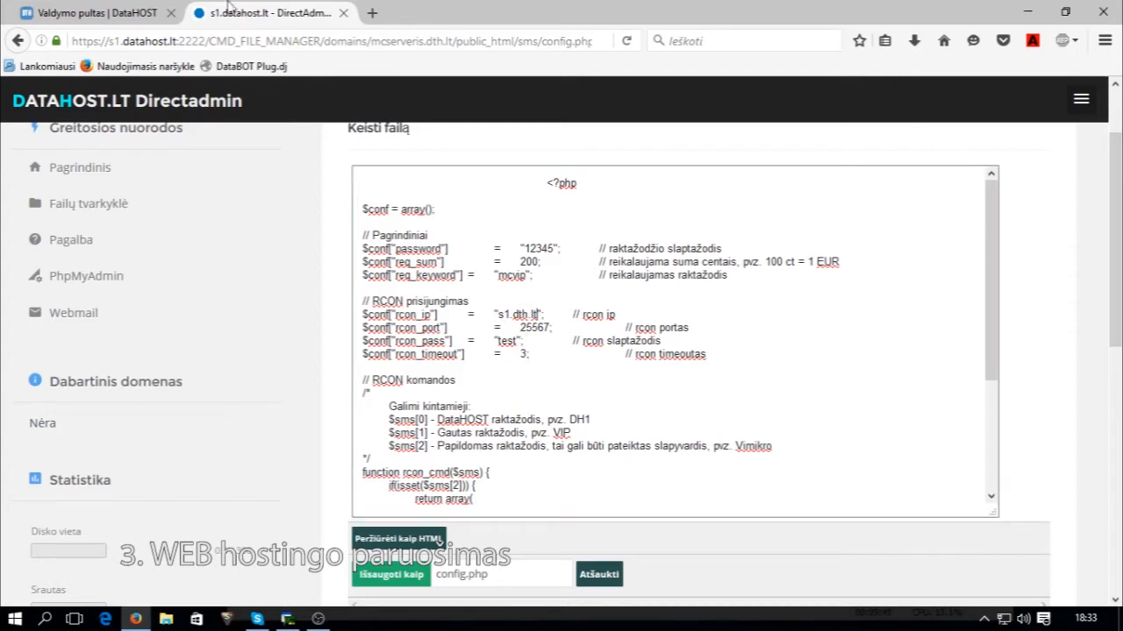
{"action": "left_click", "coordinate": [178, 9]}
{"action": "left_click", "coordinate": [263, 13]}
{"action": "double_click", "coordinate": [533, 327]}
{"action": "key", "text": "ctrl+v"}
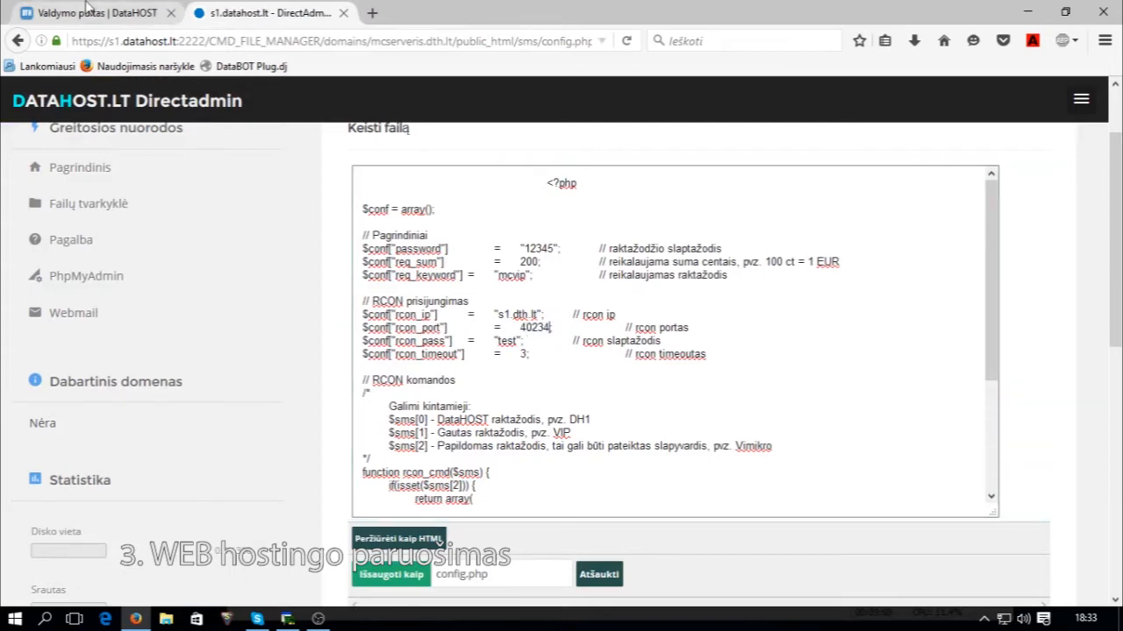
{"action": "left_click", "coordinate": [141, 10]}
{"action": "left_click", "coordinate": [305, 10]}
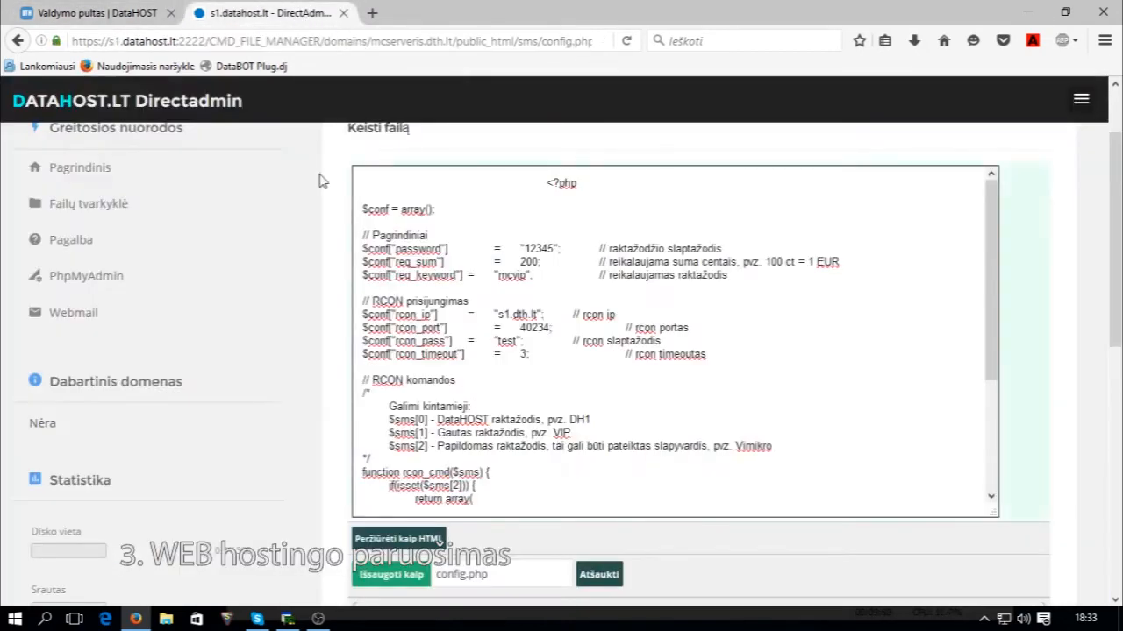
{"action": "left_click", "coordinate": [112, 9]}
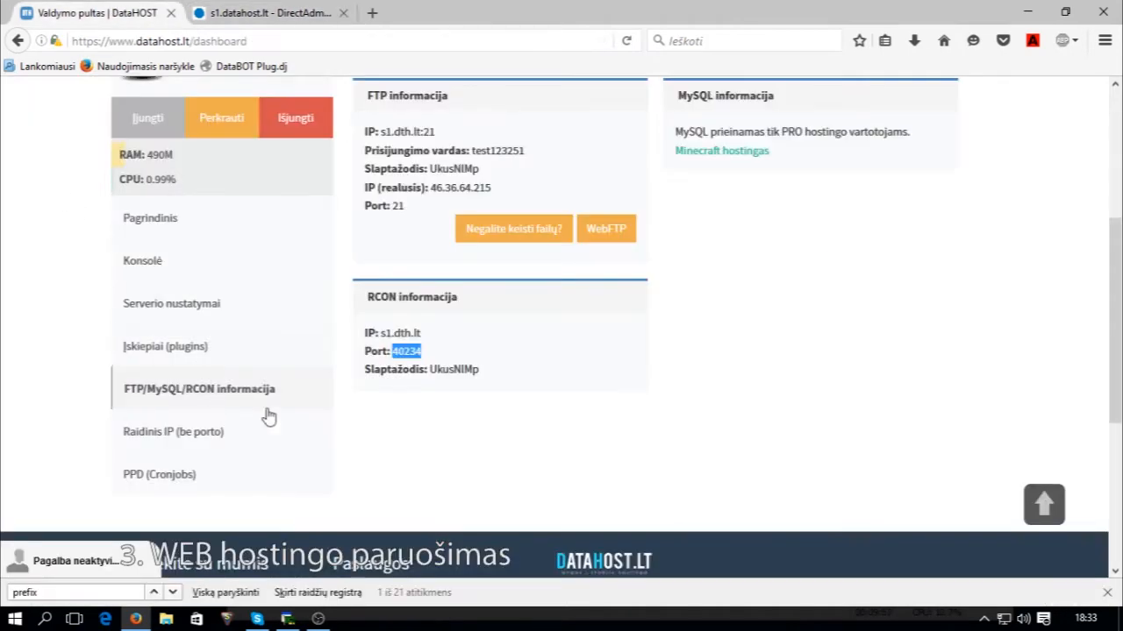
{"action": "triple_click", "coordinate": [454, 372]}
{"action": "double_click", "coordinate": [456, 372]}
{"action": "key", "text": "ctrl+c"}
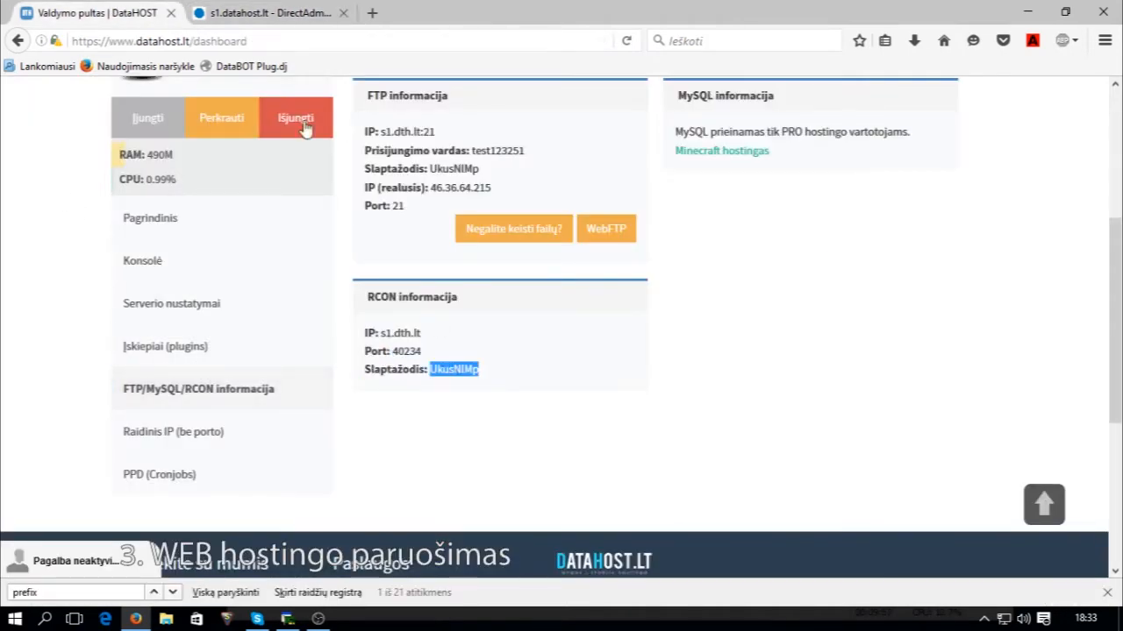
{"action": "left_click", "coordinate": [268, 12]}
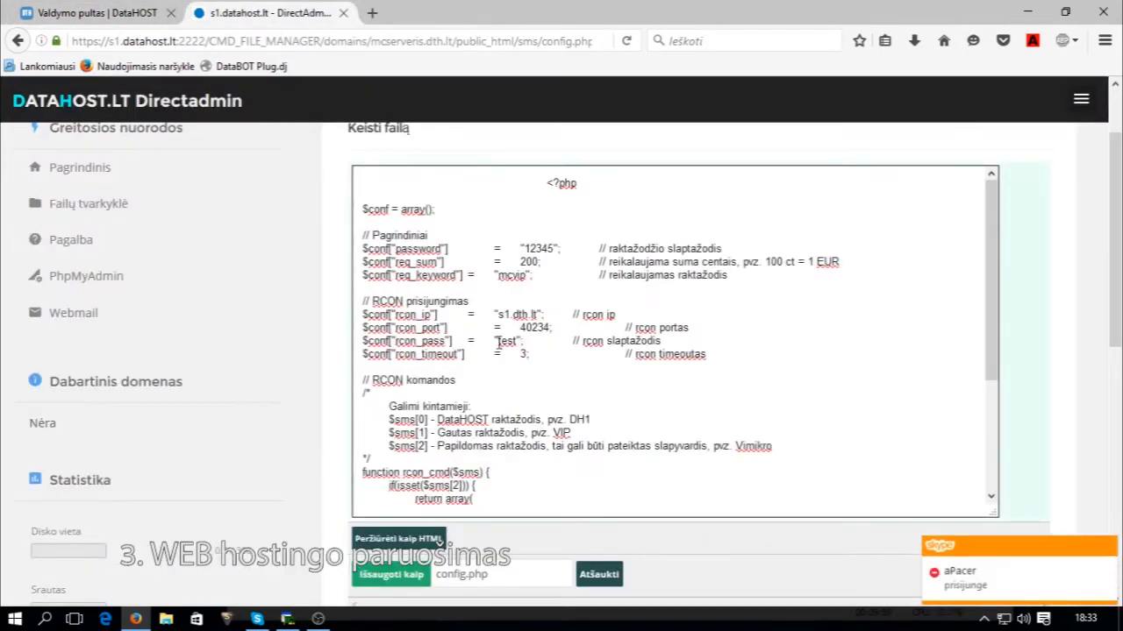
{"action": "double_click", "coordinate": [506, 341]}
{"action": "key", "text": "ctrl+v"}
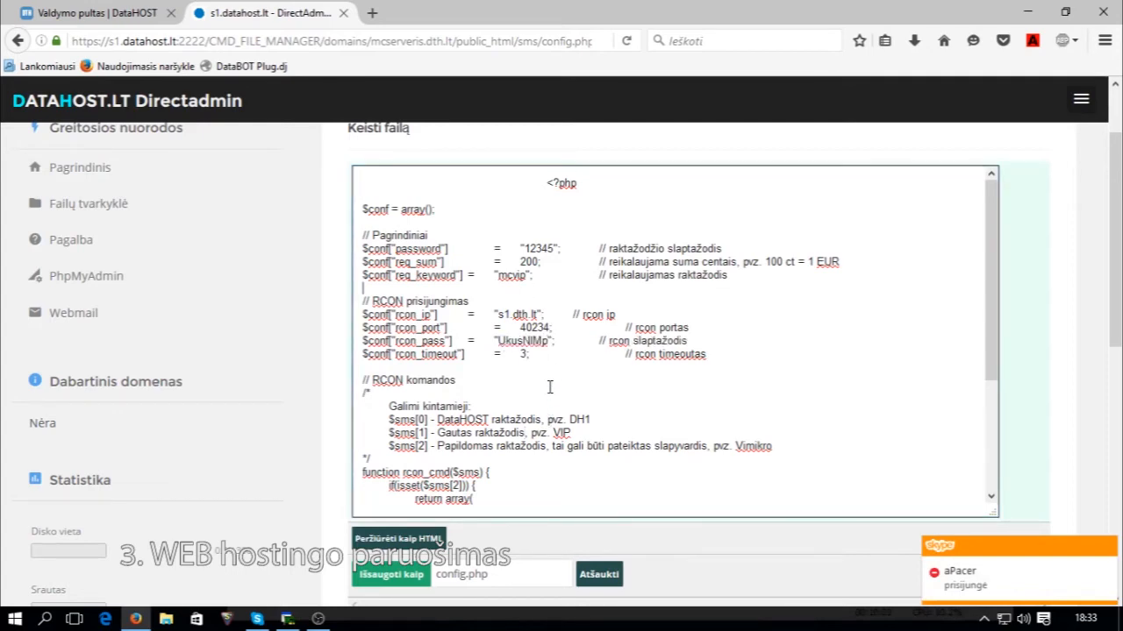
{"action": "scroll", "coordinate": [550, 386], "scroll_direction": "down", "scroll_amount": 3}
{"action": "scroll", "coordinate": [550, 380], "scroll_direction": "down", "scroll_amount": 1}
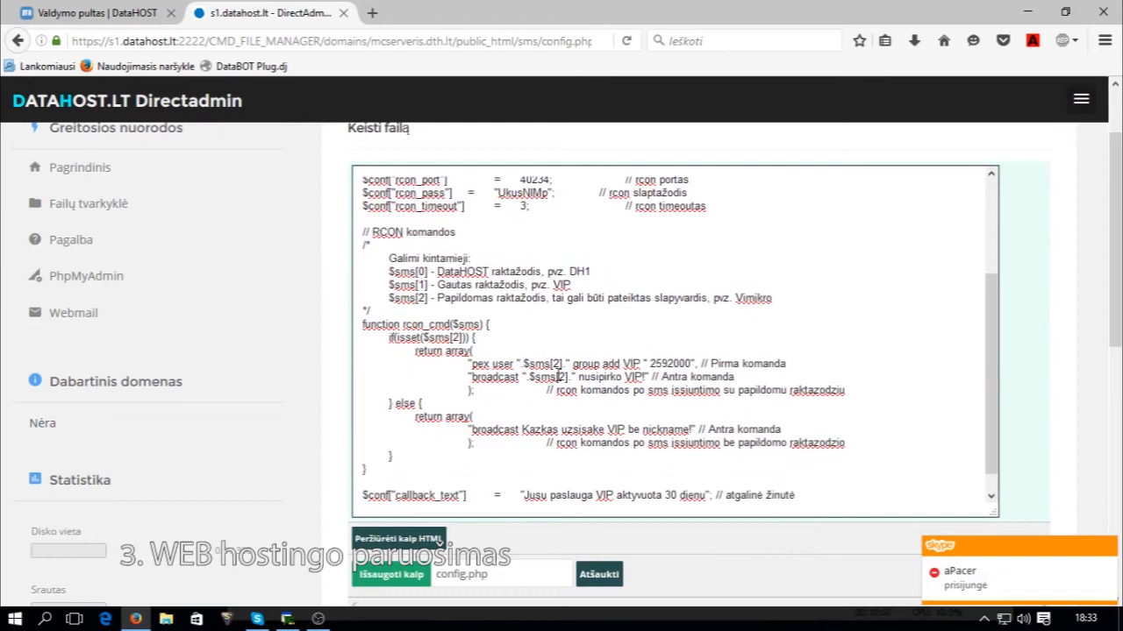
{"action": "scroll", "coordinate": [522, 298], "scroll_direction": "up", "scroll_amount": 4}
{"action": "scroll", "coordinate": [521, 320], "scroll_direction": "down", "scroll_amount": 4}
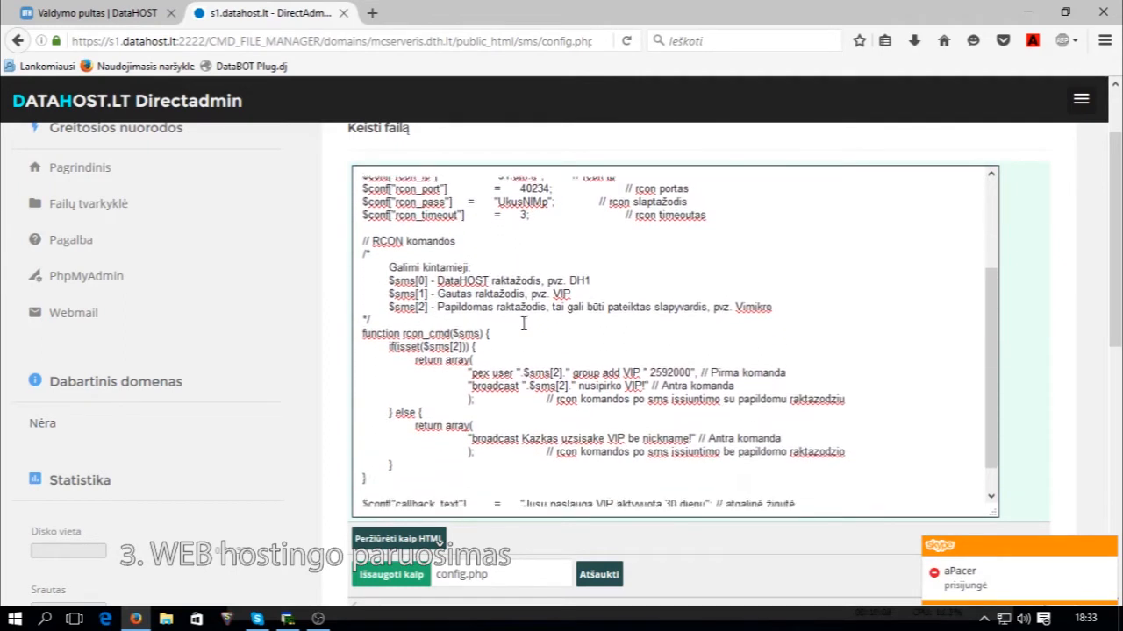
{"action": "scroll", "coordinate": [516, 347], "scroll_direction": "down", "scroll_amount": 1}
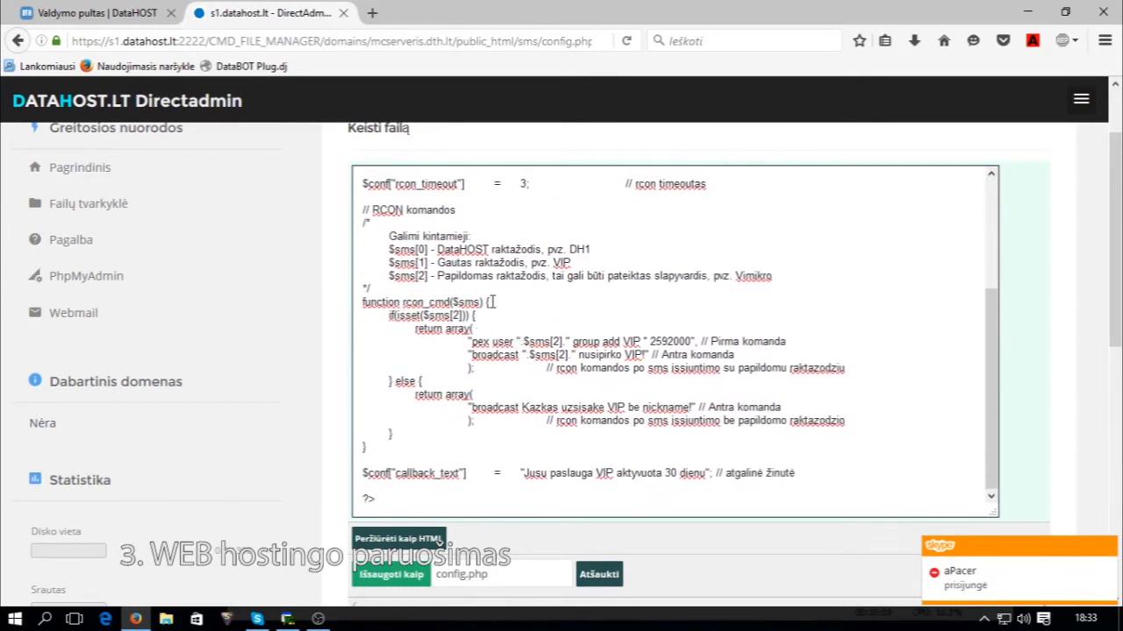
{"action": "left_click_drag", "start_coordinate": [470, 367], "coordinate": [487, 354]}
{"action": "left_click", "coordinate": [582, 344]}
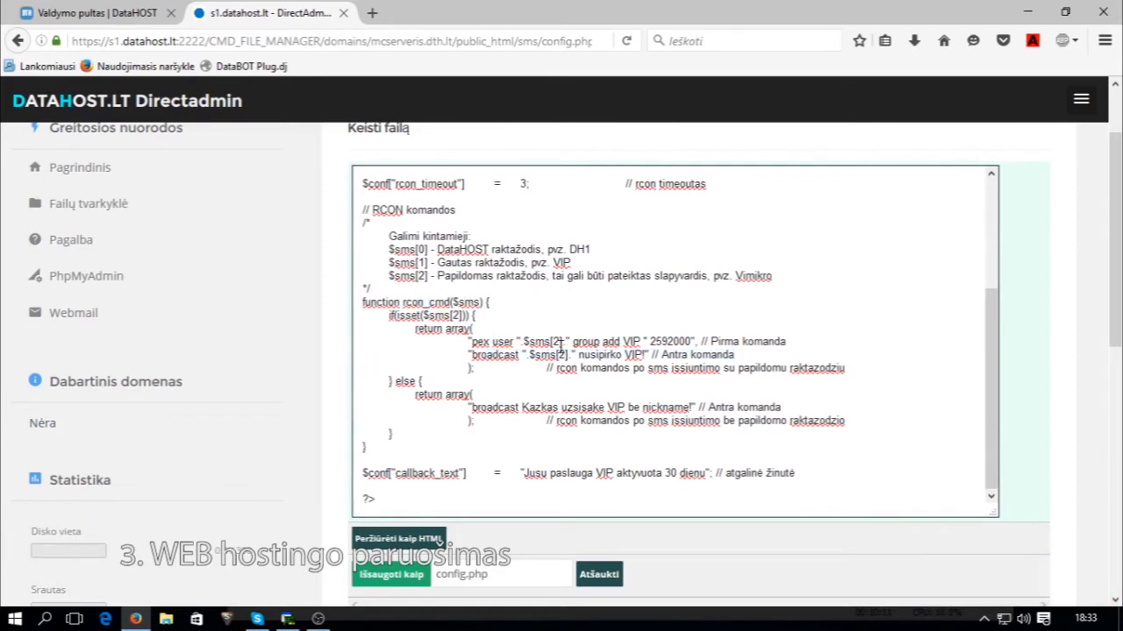
{"action": "scroll", "coordinate": [590, 386], "scroll_direction": "up", "scroll_amount": 4}
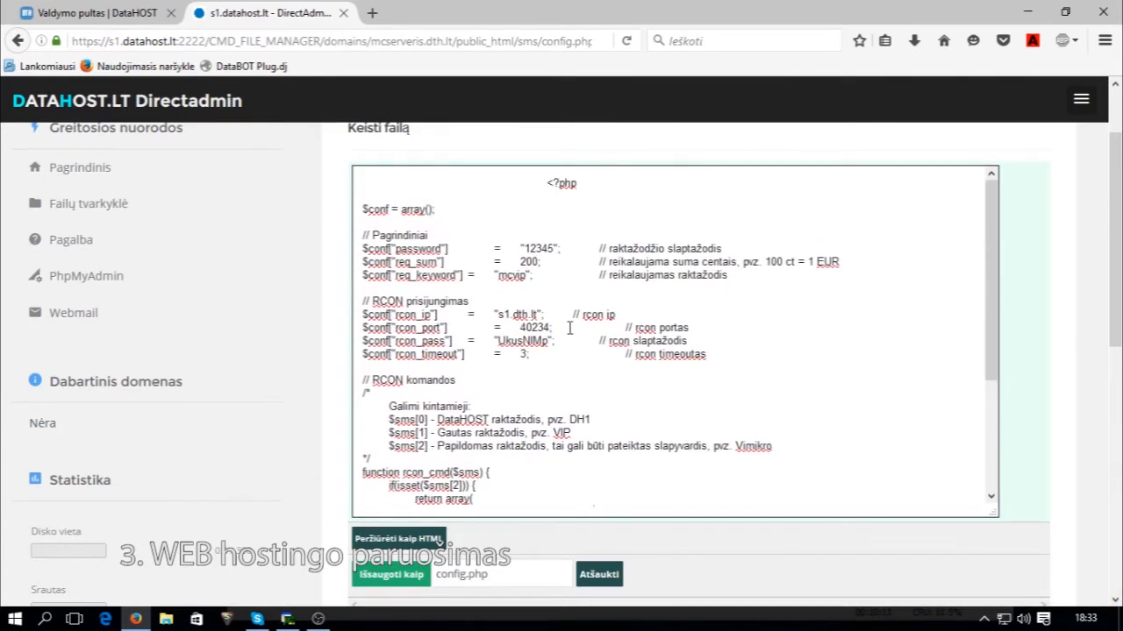
{"action": "scroll", "coordinate": [506, 327], "scroll_direction": "down", "scroll_amount": 1}
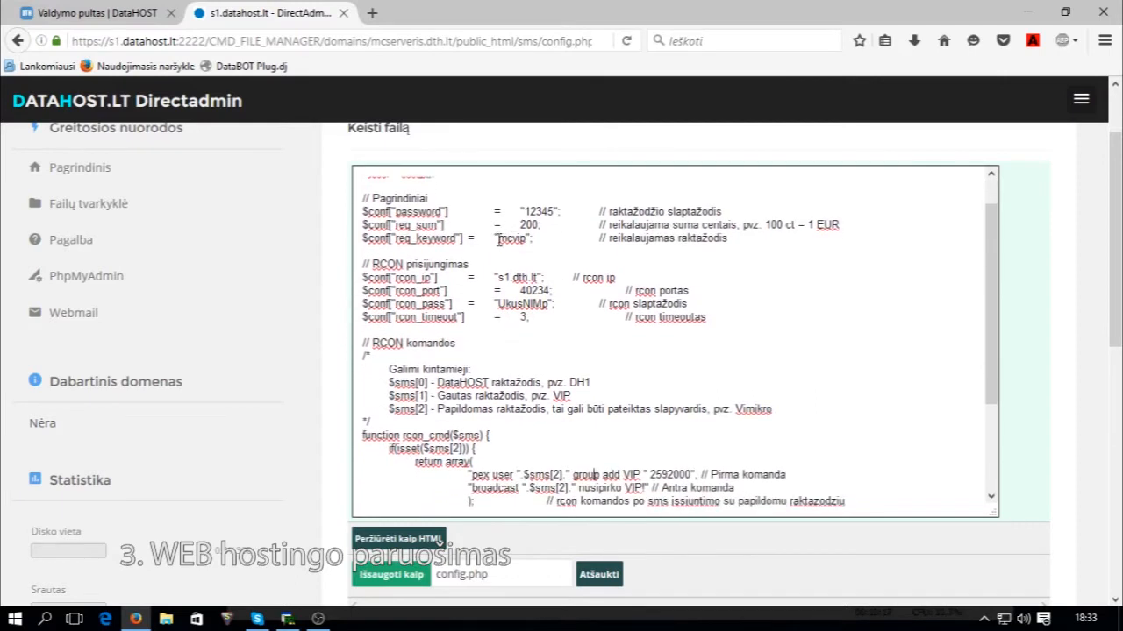
{"action": "scroll", "coordinate": [574, 369], "scroll_direction": "down", "scroll_amount": 4}
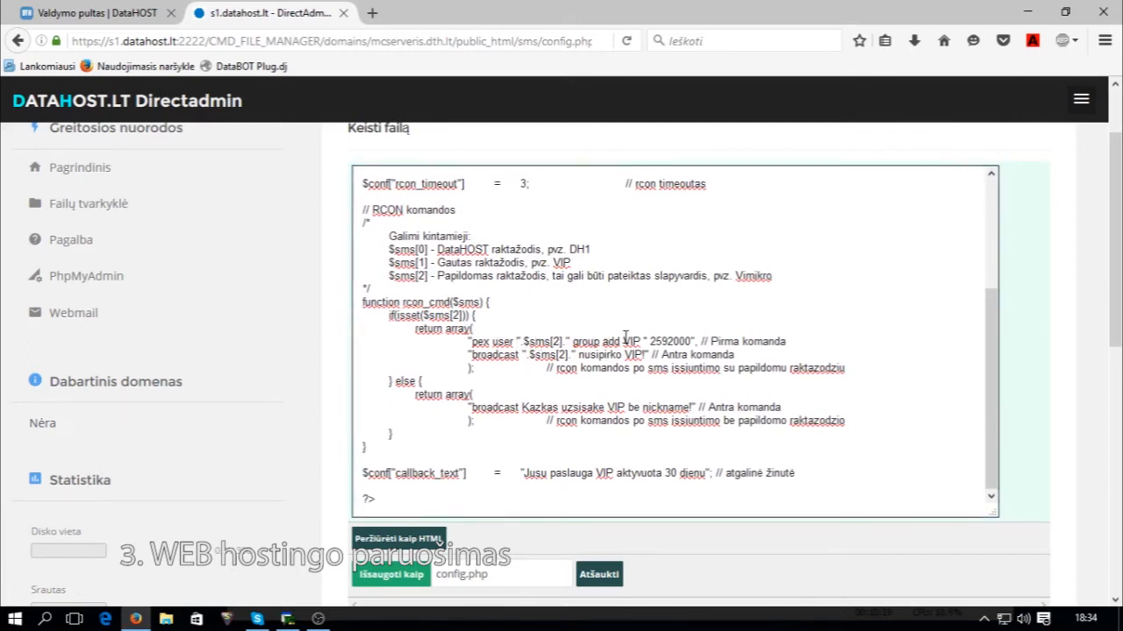
{"action": "scroll", "coordinate": [626, 336], "scroll_direction": "up", "scroll_amount": 5}
{"action": "scroll", "coordinate": [626, 336], "scroll_direction": "down", "scroll_amount": 5}
{"action": "scroll", "coordinate": [557, 332], "scroll_direction": "up", "scroll_amount": 4}
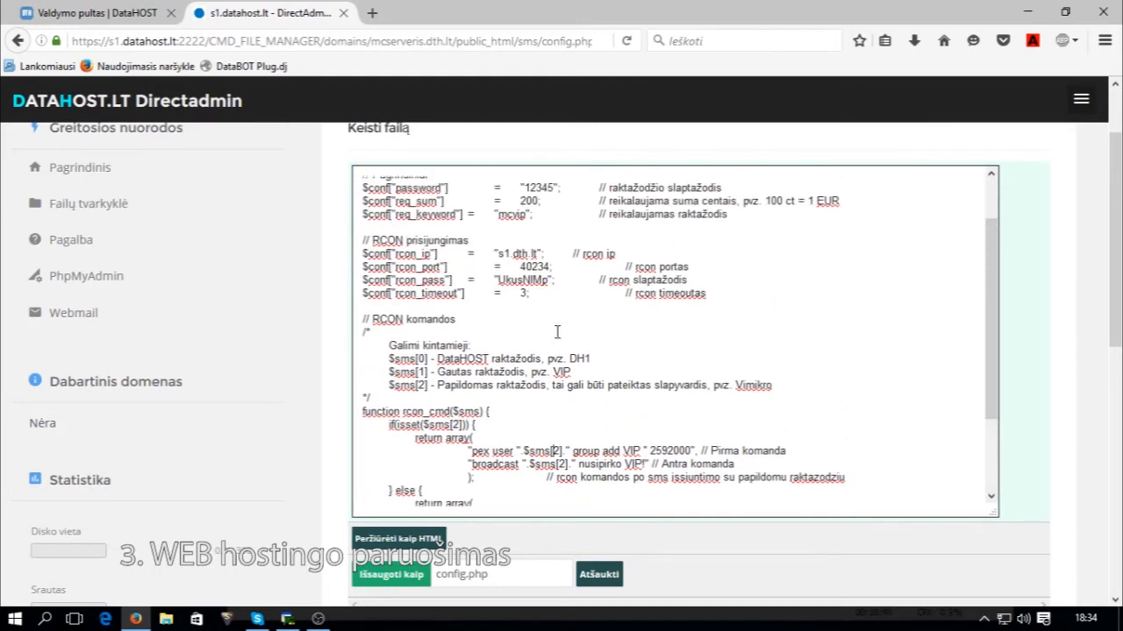
{"action": "scroll", "coordinate": [555, 332], "scroll_direction": "down", "scroll_amount": 3}
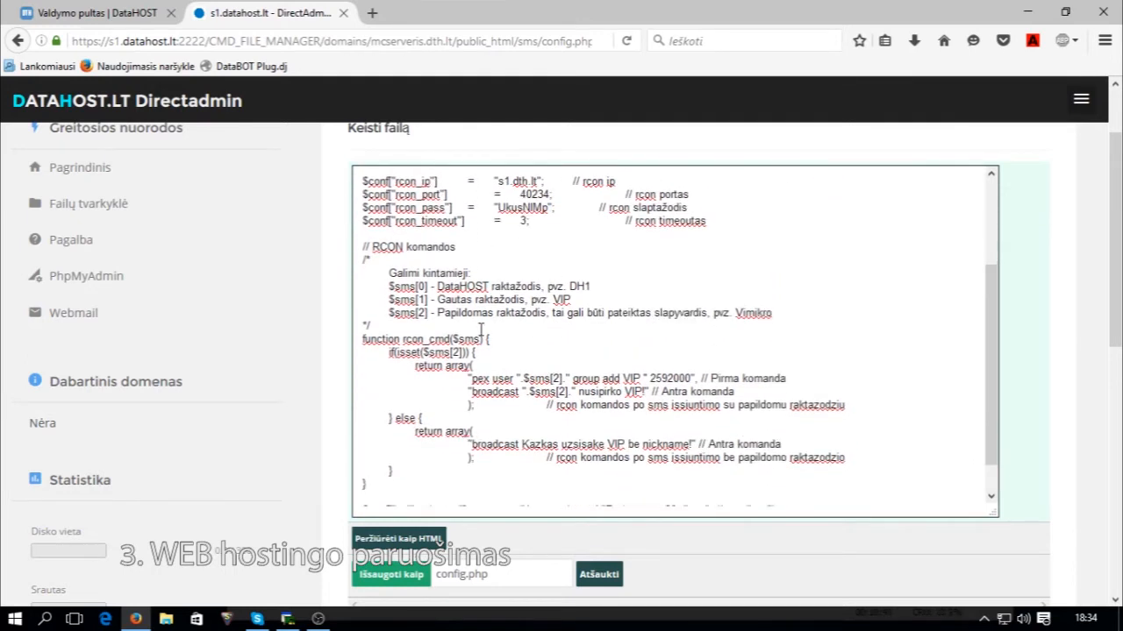
Rename the pex command's group from VIP to vip, keeping duration 2592000.
{"action": "left_click", "coordinate": [131, 12]}
{"action": "left_click", "coordinate": [275, 10]}
{"action": "scroll", "coordinate": [607, 402], "scroll_direction": "down", "scroll_amount": 1}
{"action": "left_click_drag", "start_coordinate": [533, 341], "coordinate": [566, 342]}
{"action": "left_click", "coordinate": [568, 342]}
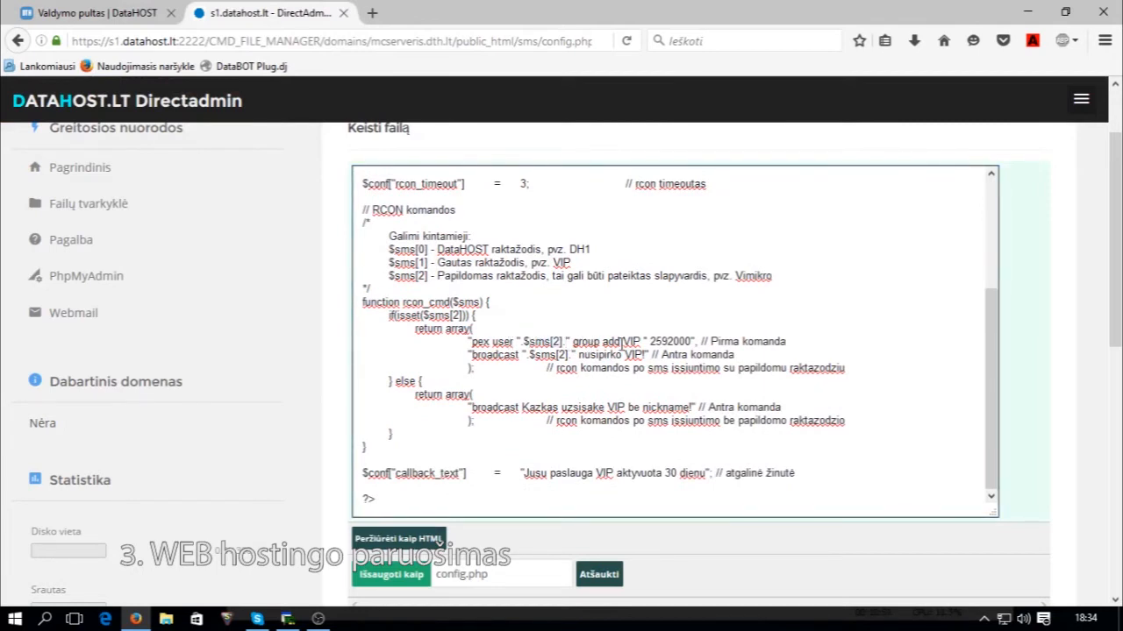
{"action": "double_click", "coordinate": [636, 342]}
{"action": "key", "text": "BackSpace"}
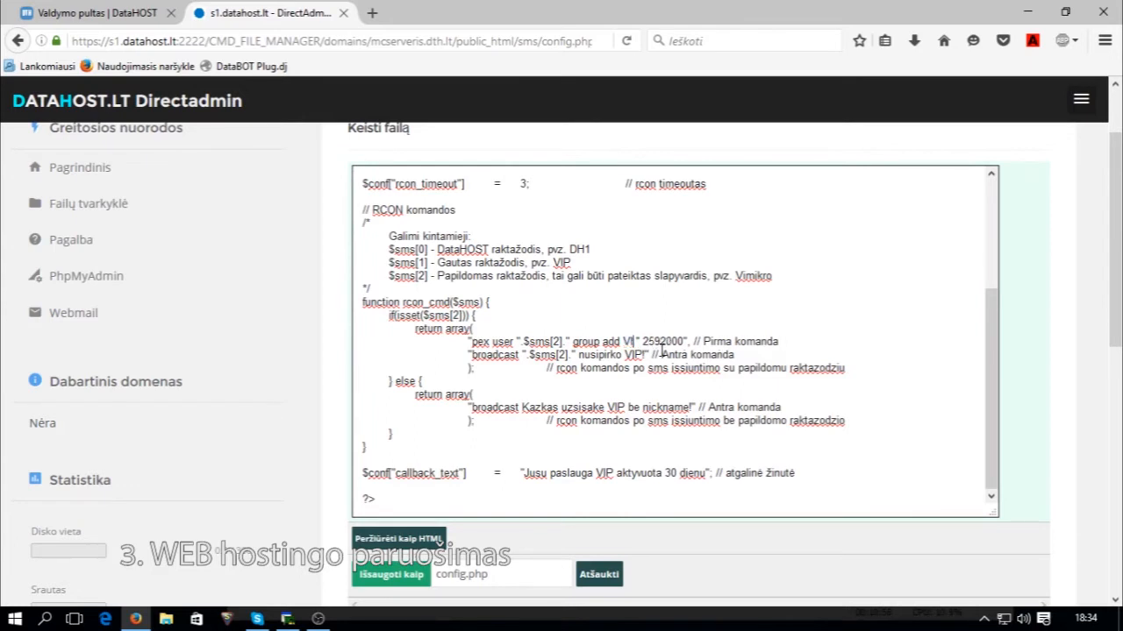
{"action": "type", "text": "vip"}
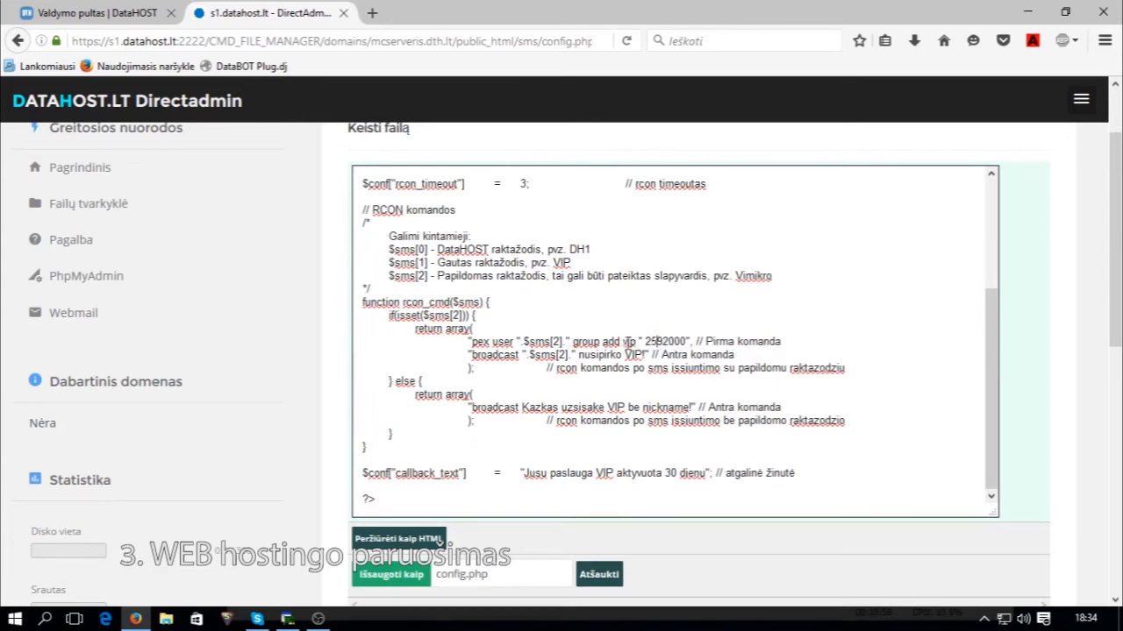
{"action": "left_click_drag", "start_coordinate": [647, 341], "coordinate": [683, 342]}
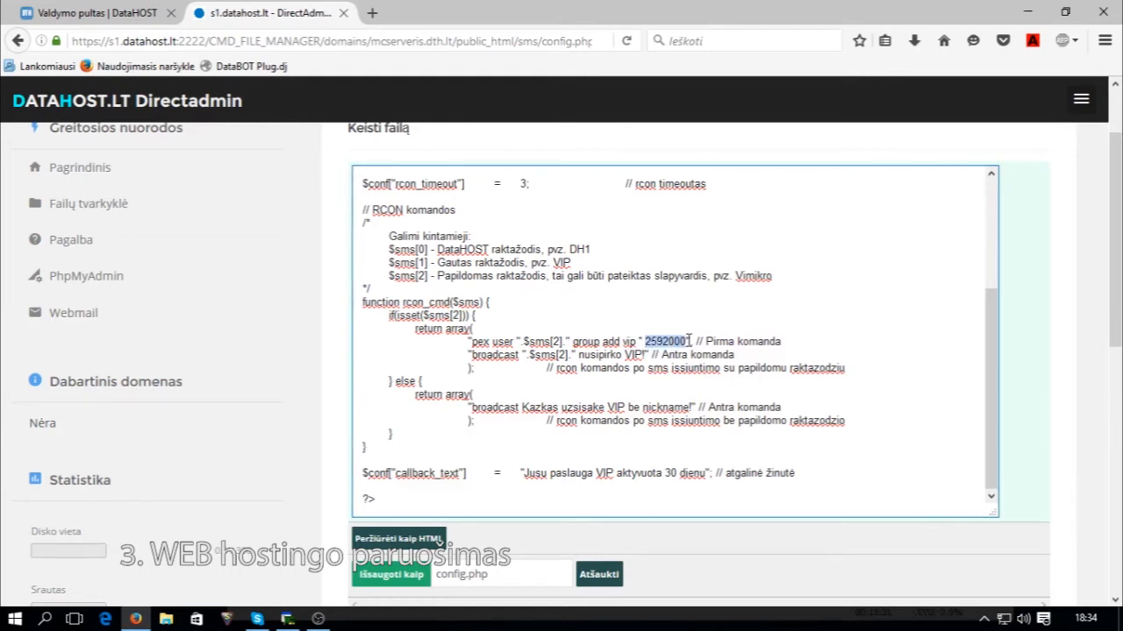
{"action": "left_click", "coordinate": [641, 341]}
{"action": "left_click_drag", "start_coordinate": [642, 342], "coordinate": [633, 348]}
{"action": "left_click", "coordinate": [668, 341]}
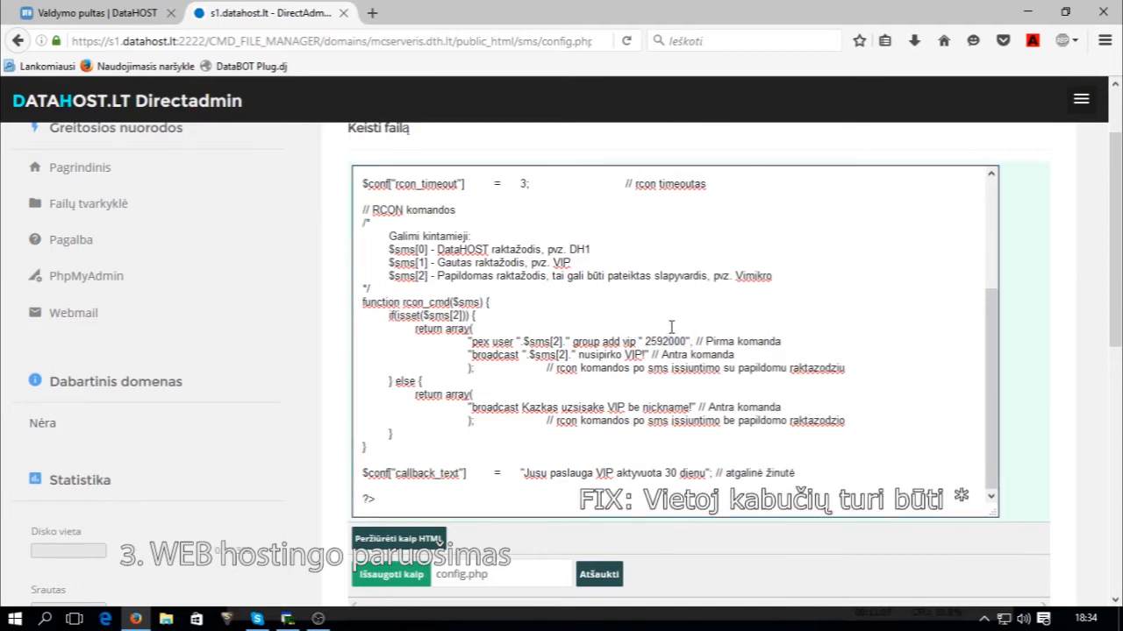
Review the nickname and purchase message in the broadcast command lines.
{"action": "left_click", "coordinate": [622, 333]}
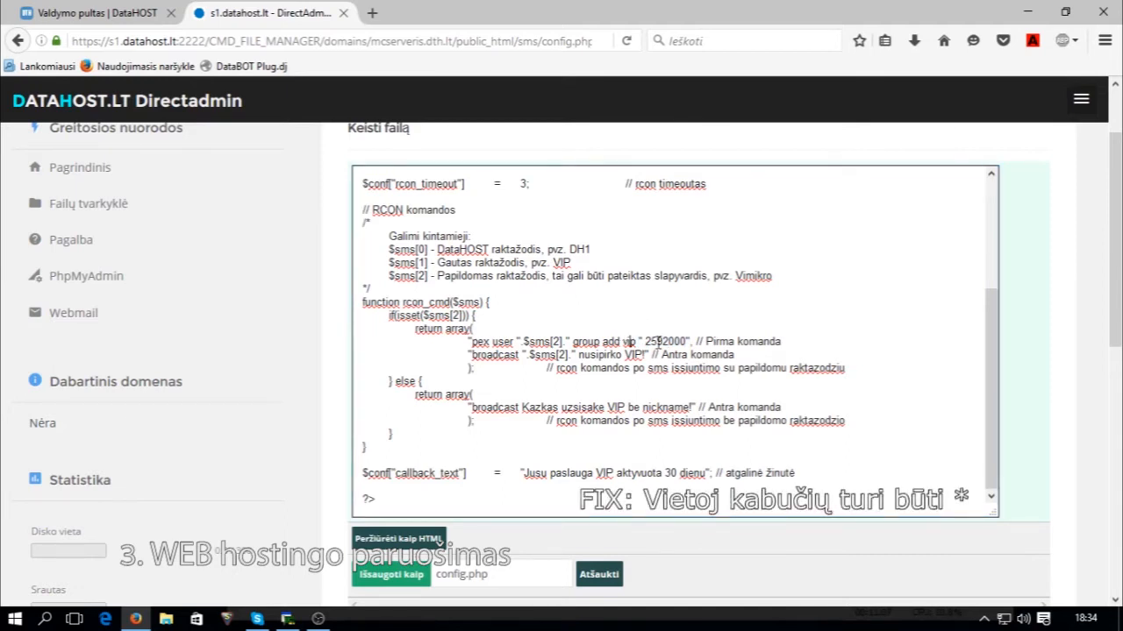
{"action": "left_click", "coordinate": [553, 355]}
{"action": "left_click", "coordinate": [569, 356]}
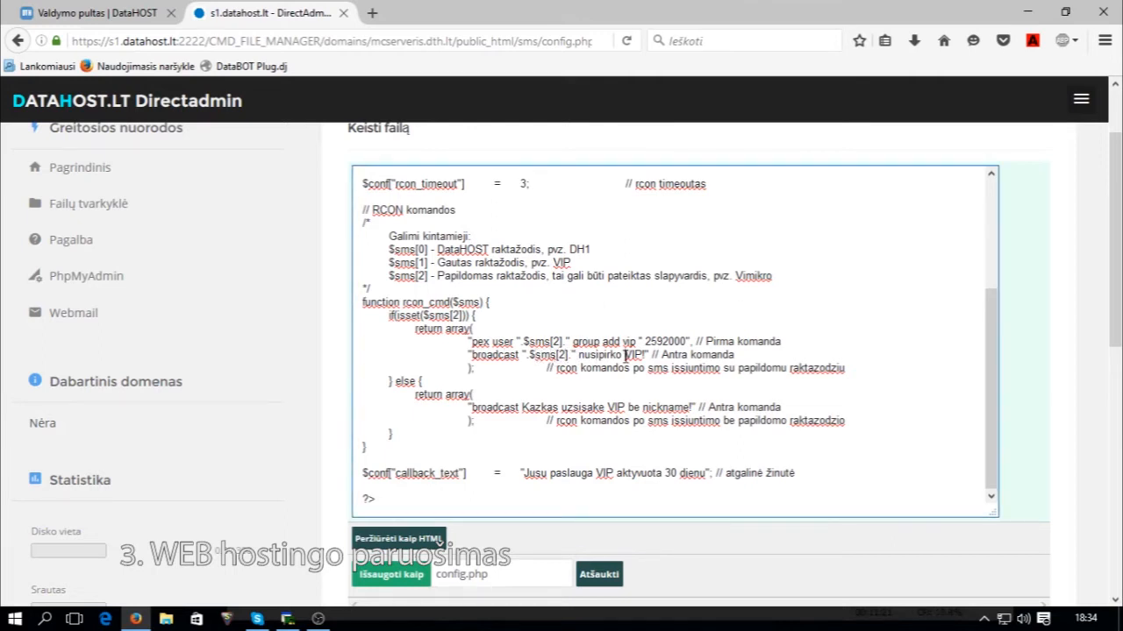
{"action": "left_click", "coordinate": [575, 354]}
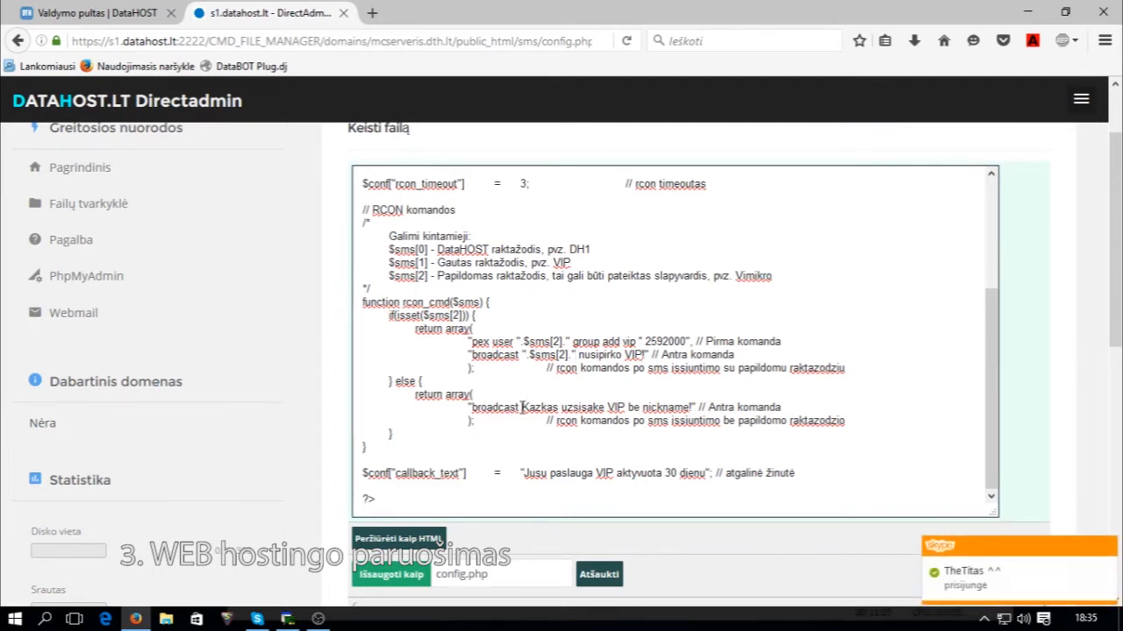
{"action": "left_click_drag", "start_coordinate": [521, 409], "coordinate": [691, 407]}
{"action": "left_click", "coordinate": [696, 407]}
Append '. mcserveris dth.lt administracija.' after 'dienu' in callback_text.
{"action": "left_click", "coordinate": [774, 481]}
{"action": "mouse_move", "coordinate": [705, 476]}
{"action": "left_mouse_down"}
{"action": "mouse_move", "coordinate": [694, 480]}
{"action": "mouse_move", "coordinate": [707, 474]}
{"action": "left_mouse_up"}
{"action": "left_click", "coordinate": [706, 474]}
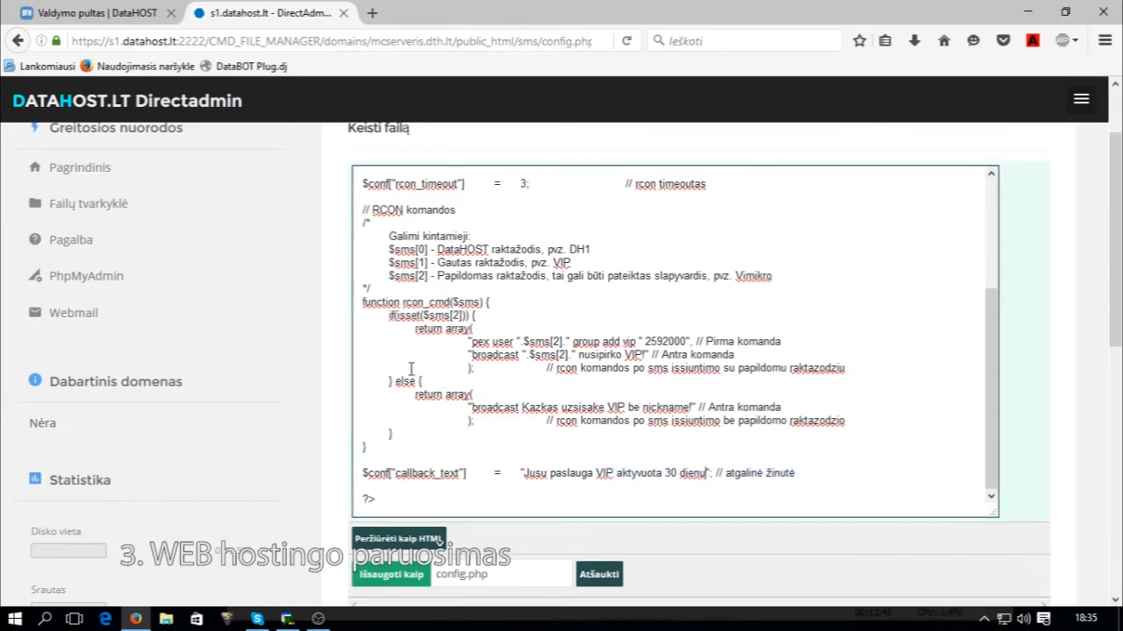
{"action": "type", "text": ". mcserveris "}
{"action": "type", "text": "dth.lt administracija."}
{"action": "scroll", "coordinate": [439, 504], "scroll_direction": "down", "scroll_amount": 2}
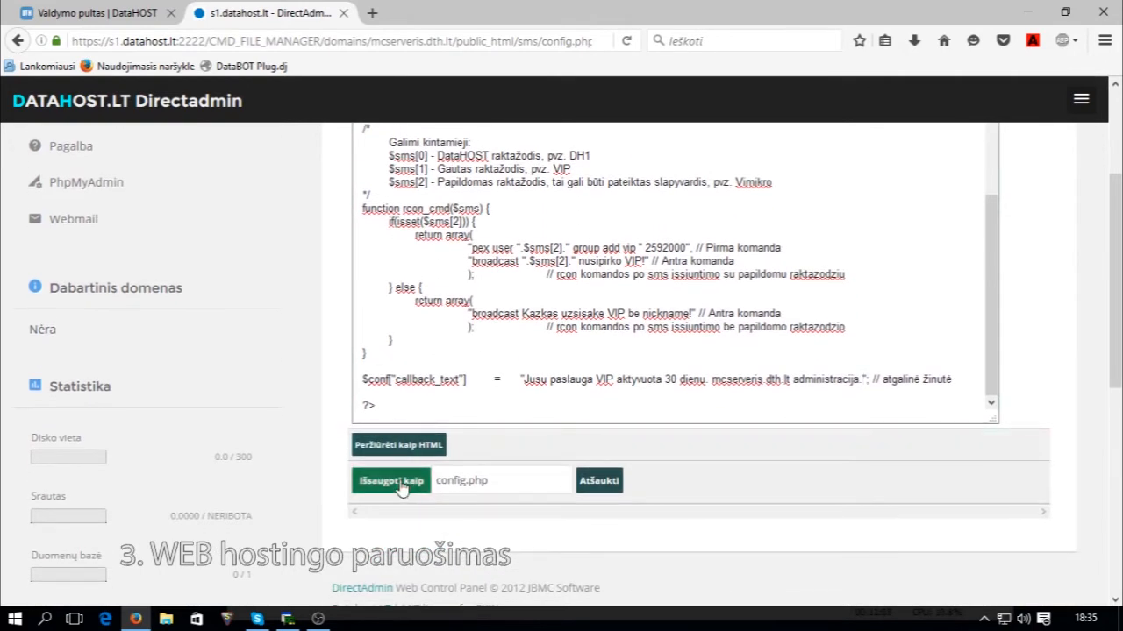
Save config.php with Išsaugoti kaip and check the updated sms folder listing.
{"action": "left_click", "coordinate": [392, 482]}
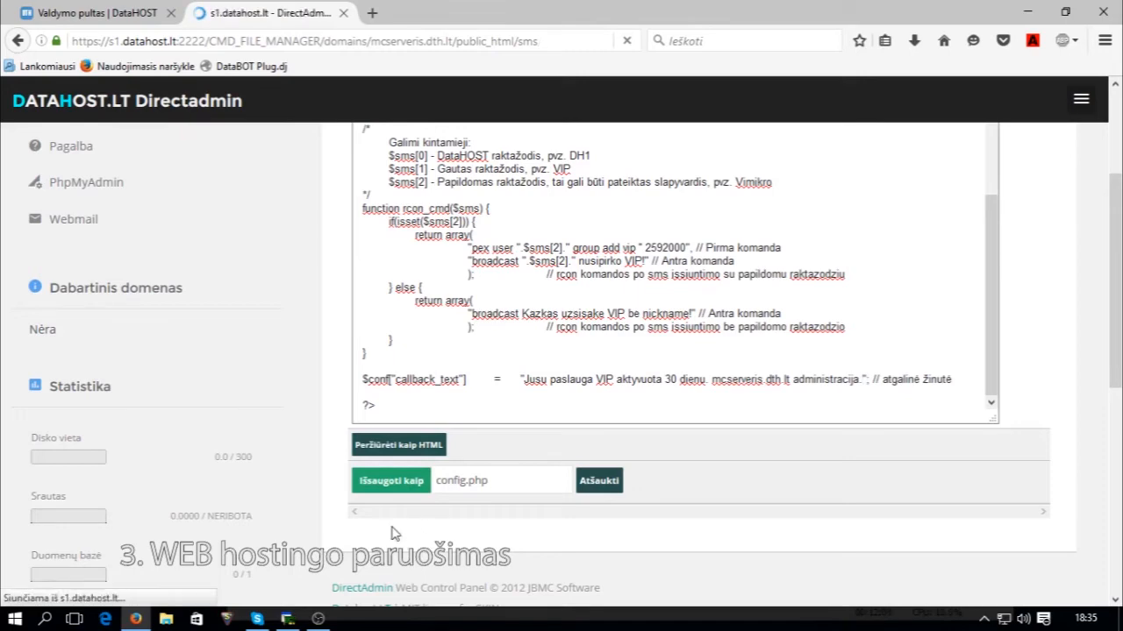
{"action": "scroll", "coordinate": [393, 519], "scroll_direction": "down", "scroll_amount": 3}
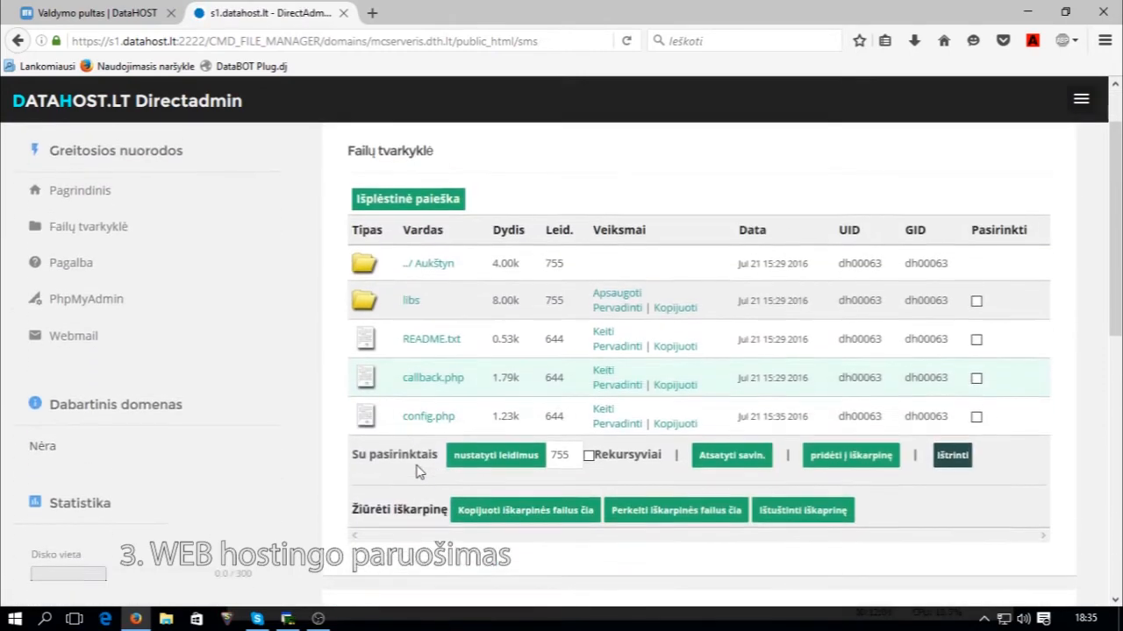
{"action": "scroll", "coordinate": [368, 456], "scroll_direction": "up", "scroll_amount": 3}
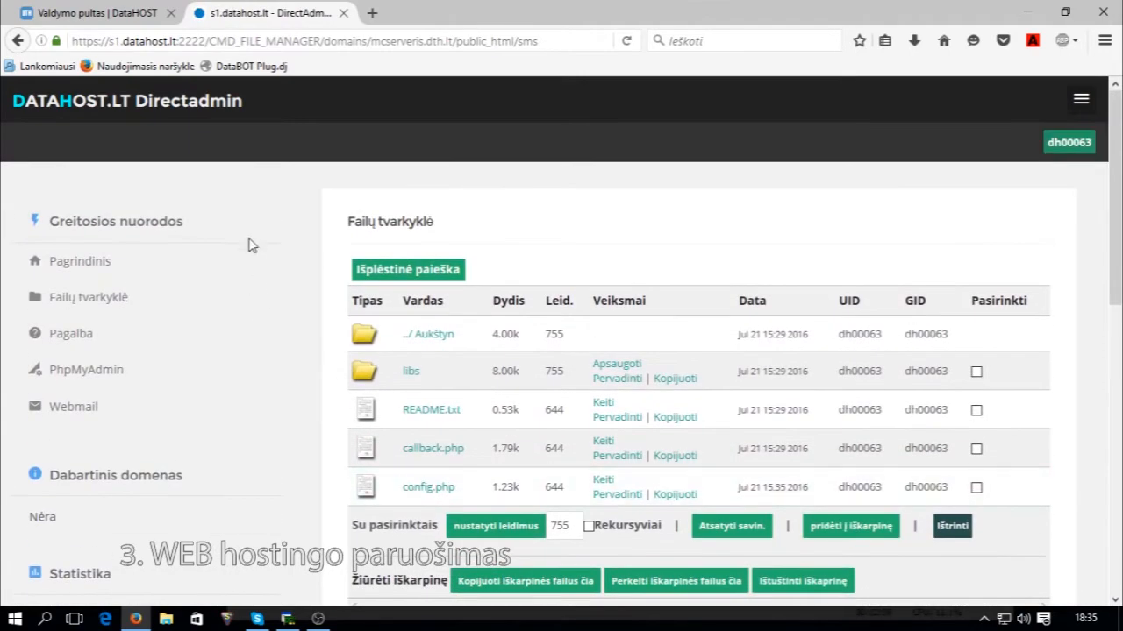
{"action": "scroll", "coordinate": [249, 246], "scroll_direction": "down", "scroll_amount": 5}
{"action": "scroll", "coordinate": [248, 279], "scroll_direction": "up", "scroll_amount": 5}
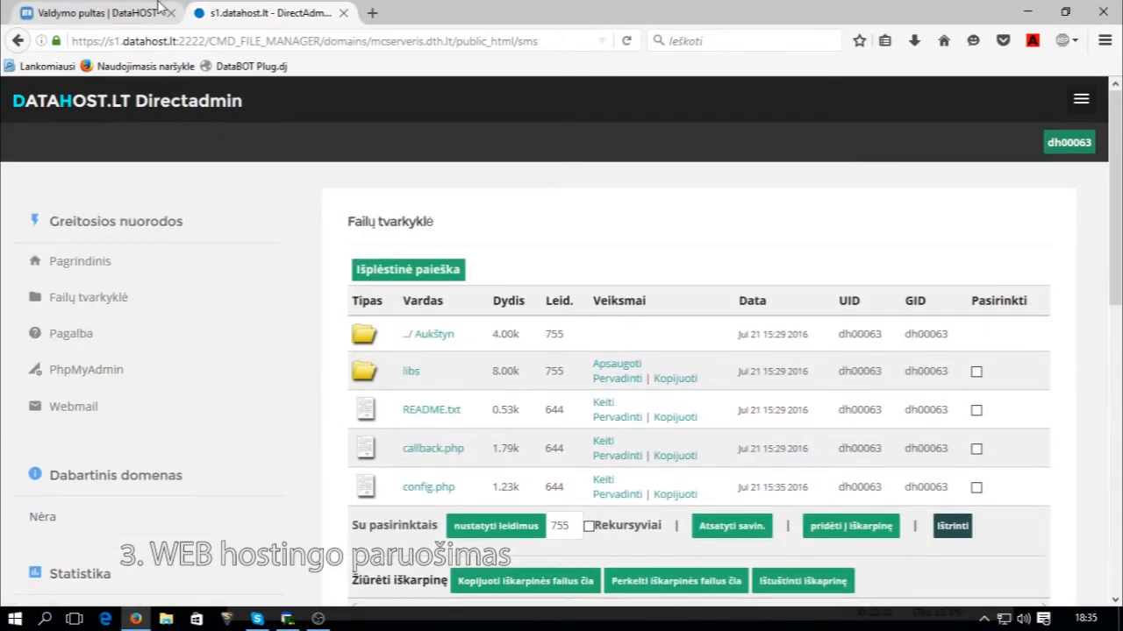
{"action": "left_click", "coordinate": [131, 11]}
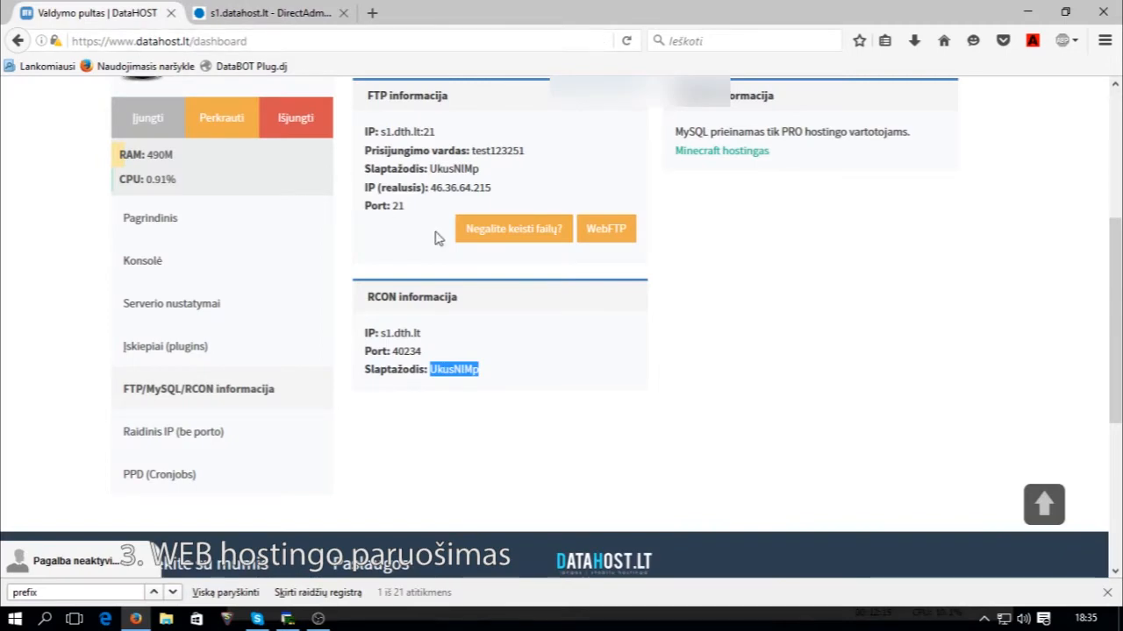
{"action": "scroll", "coordinate": [693, 281], "scroll_direction": "up", "scroll_amount": 3}
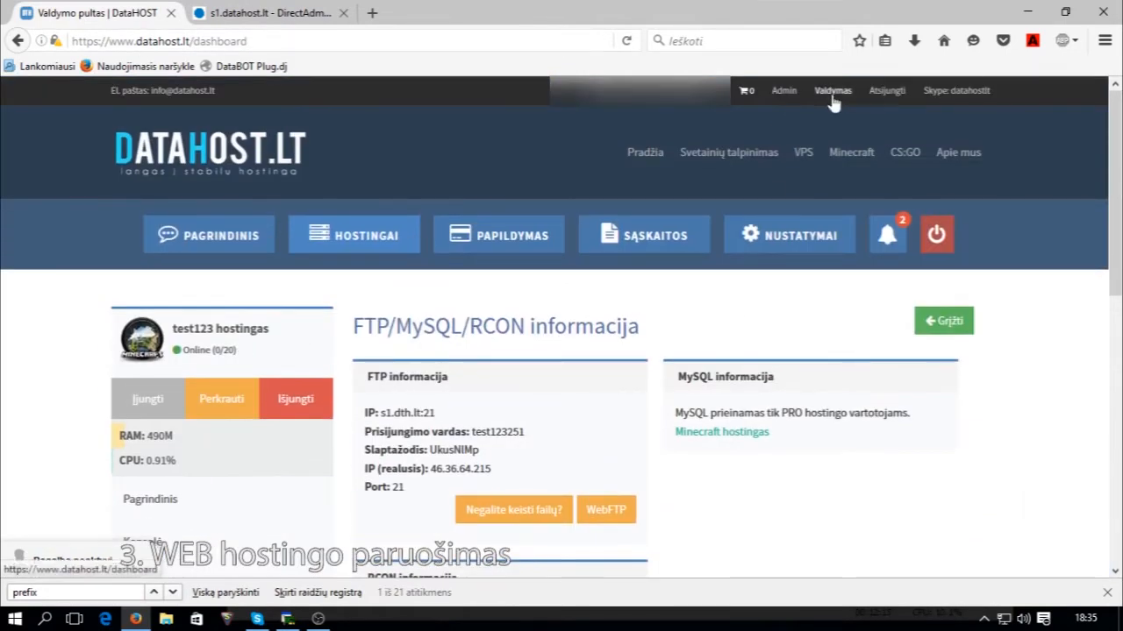
{"action": "scroll", "coordinate": [723, 331], "scroll_direction": "down", "scroll_amount": 3}
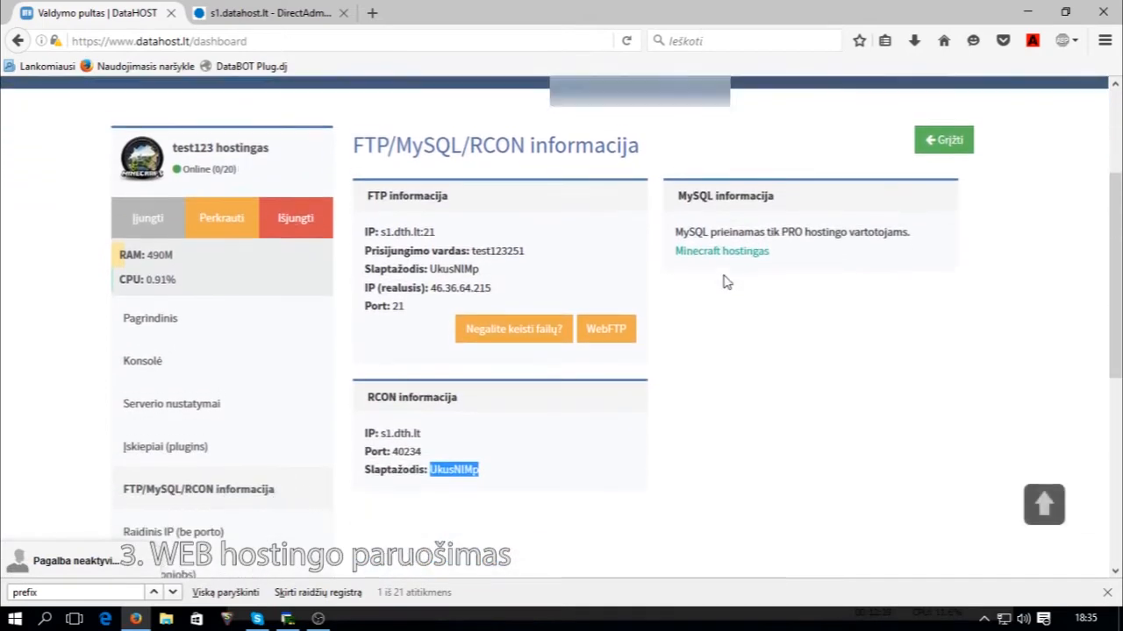
{"action": "scroll", "coordinate": [725, 272], "scroll_direction": "up", "scroll_amount": 2}
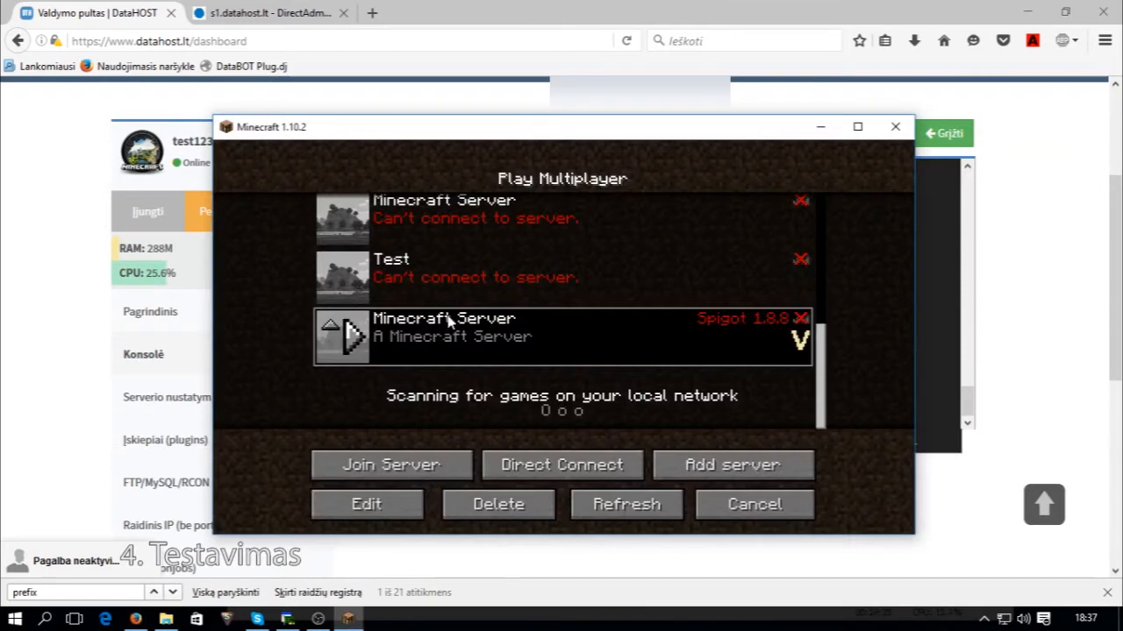
{"action": "double_click", "coordinate": [449, 319]}
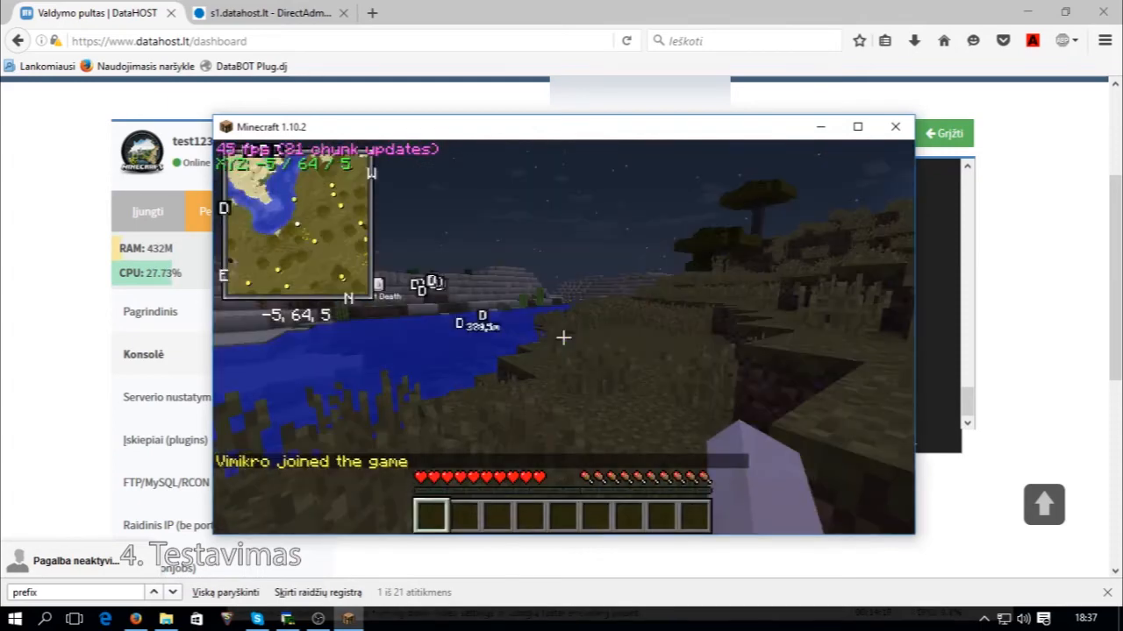
Send a chat message and walk the player around, then return to the browser.
{"action": "type", "text": "t..."}
{"action": "key", "text": "Return"}
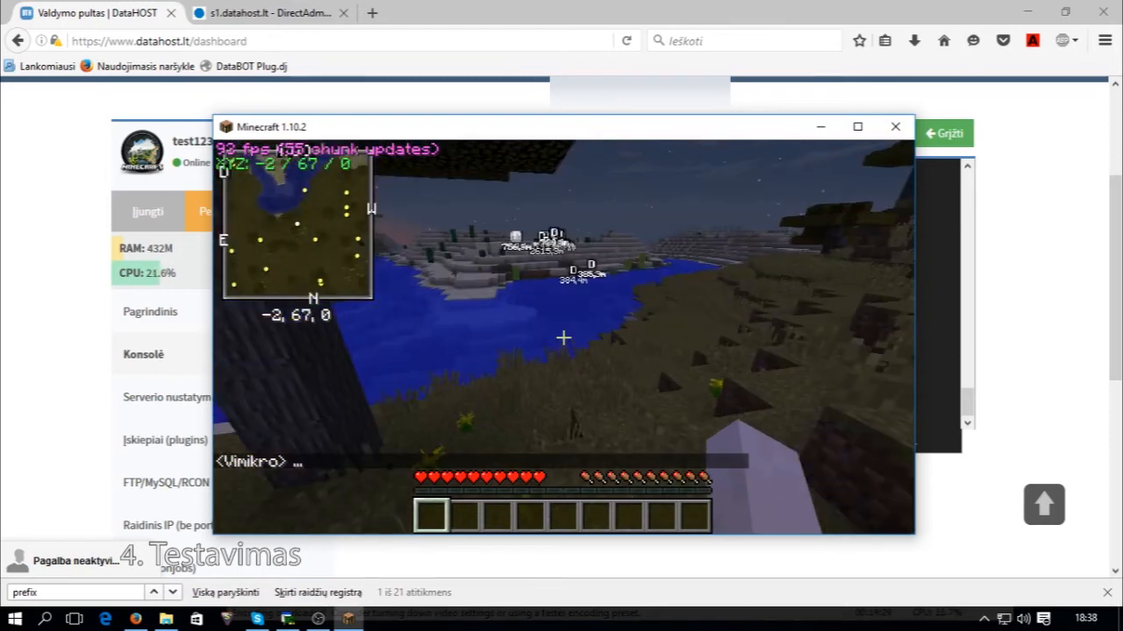
{"action": "key", "text": "w"}
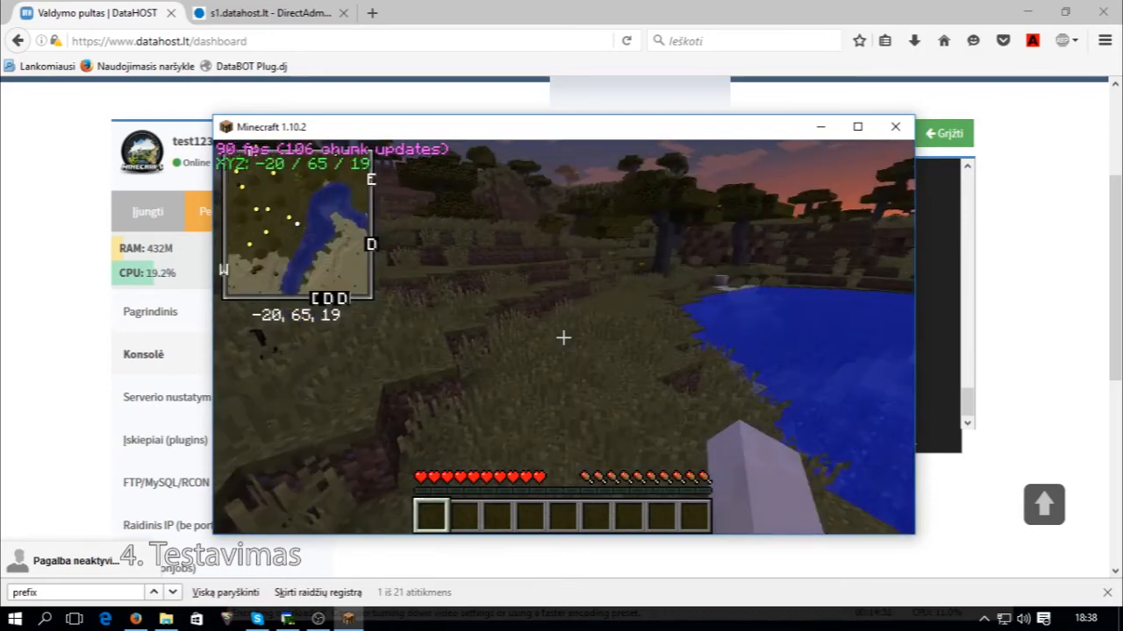
{"action": "key", "text": "w"}
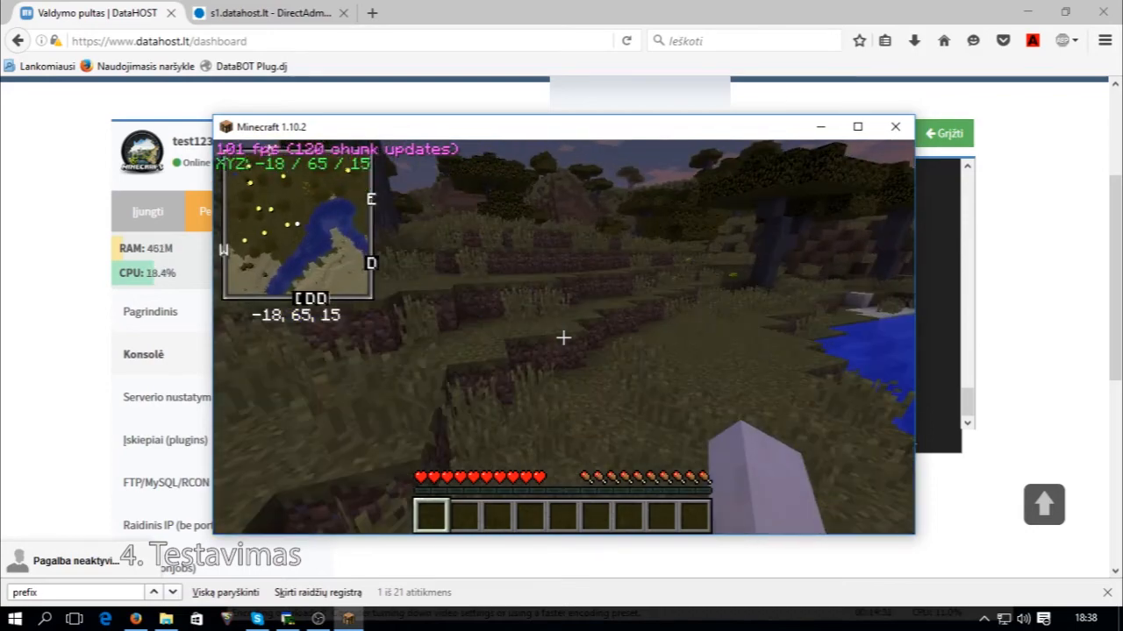
{"action": "key", "text": "alt+Tab"}
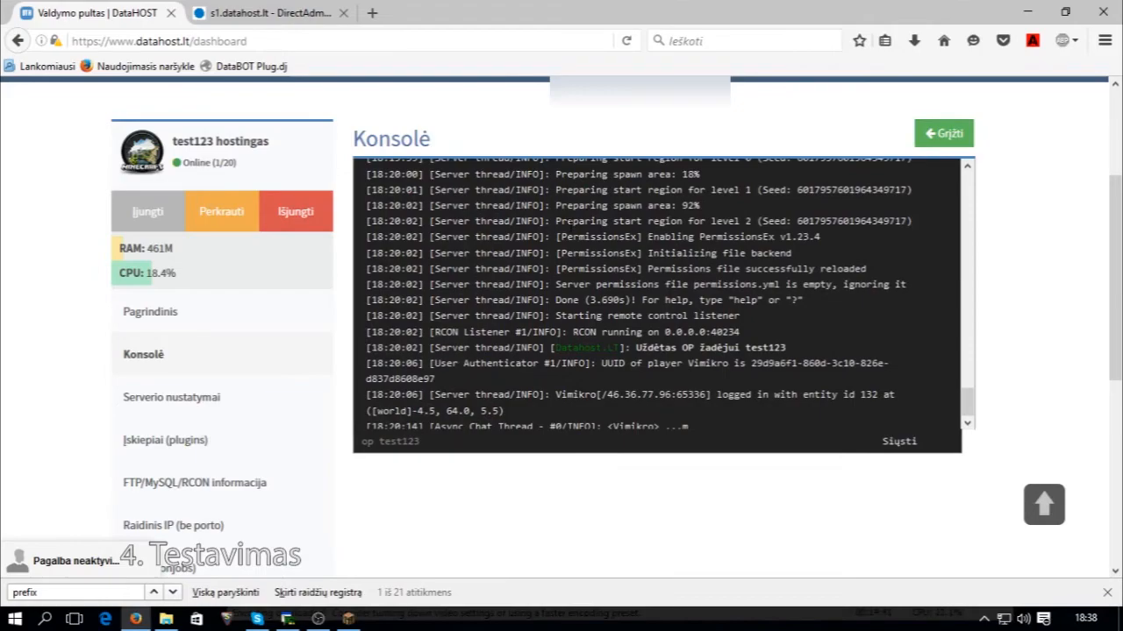
Open the mcvip test SMS form and add the player's nickname after mcvip.
{"action": "scroll", "coordinate": [570, 227], "scroll_direction": "up", "scroll_amount": 7}
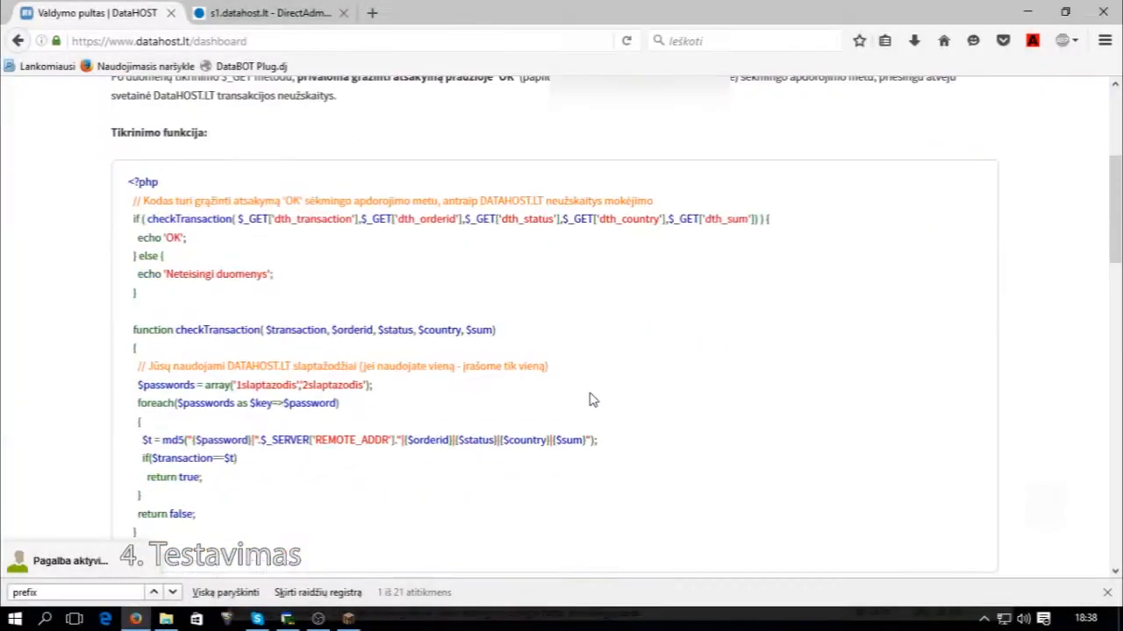
{"action": "scroll", "coordinate": [590, 391], "scroll_direction": "down", "scroll_amount": 4}
{"action": "scroll", "coordinate": [590, 376], "scroll_direction": "down", "scroll_amount": 6}
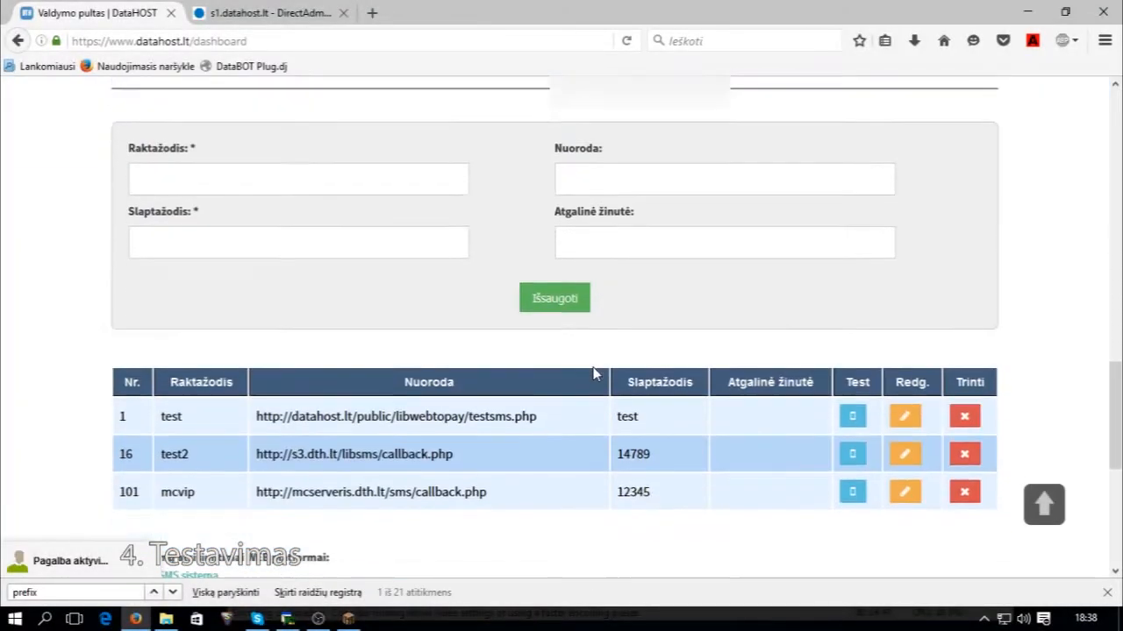
{"action": "scroll", "coordinate": [592, 364], "scroll_direction": "up", "scroll_amount": 2}
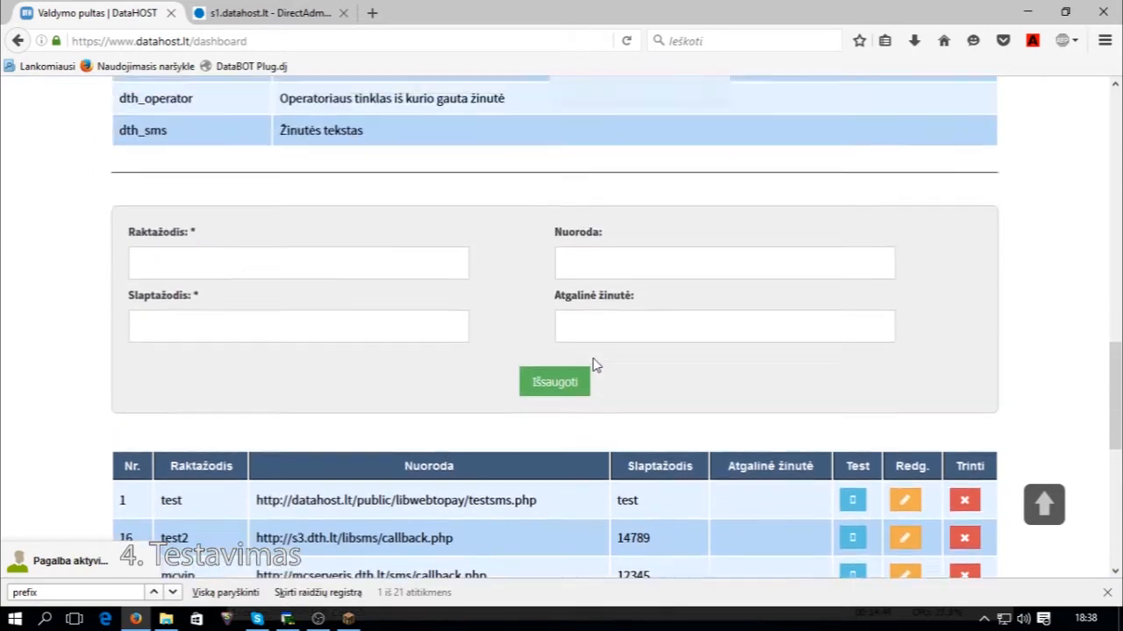
{"action": "scroll", "coordinate": [594, 359], "scroll_direction": "down", "scroll_amount": 2}
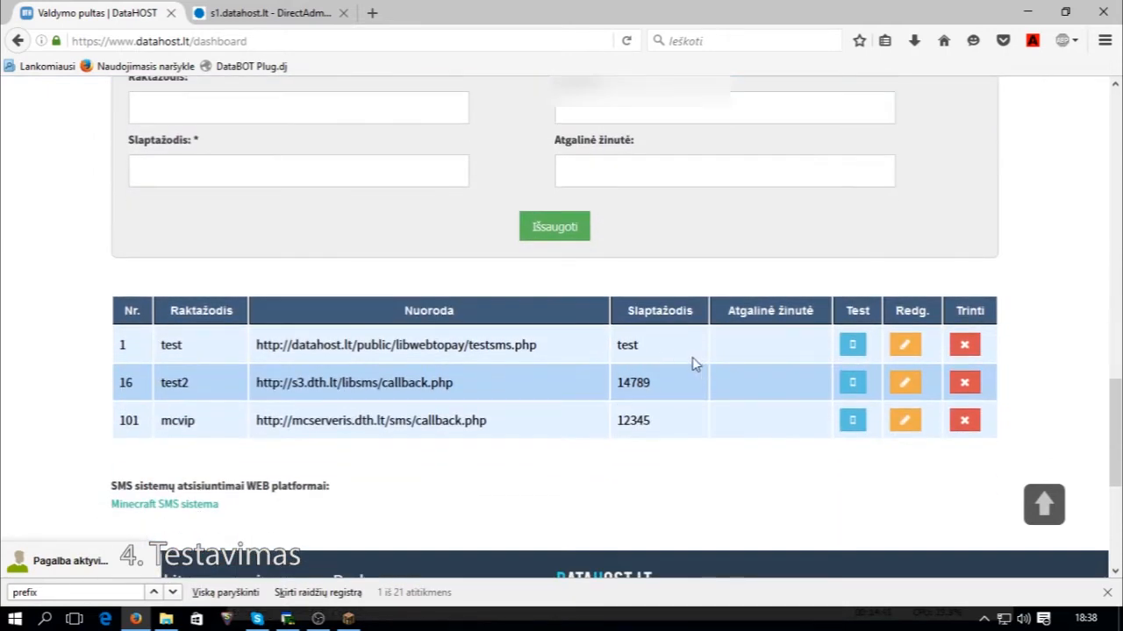
{"action": "left_click", "coordinate": [853, 421]}
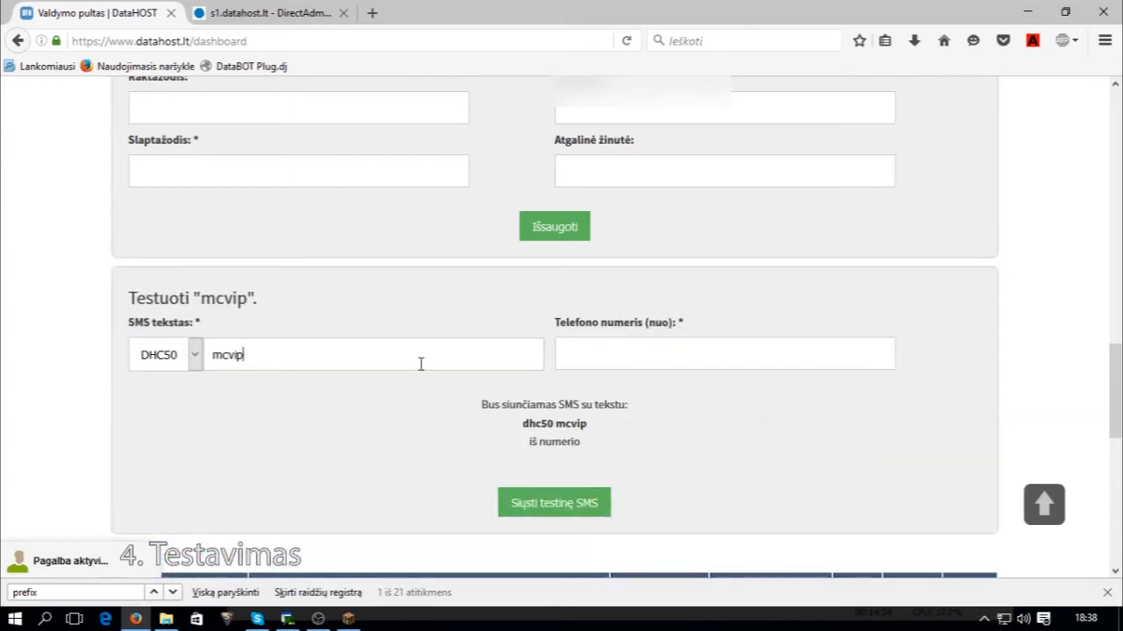
{"action": "double_click", "coordinate": [347, 352]}
{"action": "left_click", "coordinate": [283, 351]}
{"action": "type", "text": "Vimikro"}
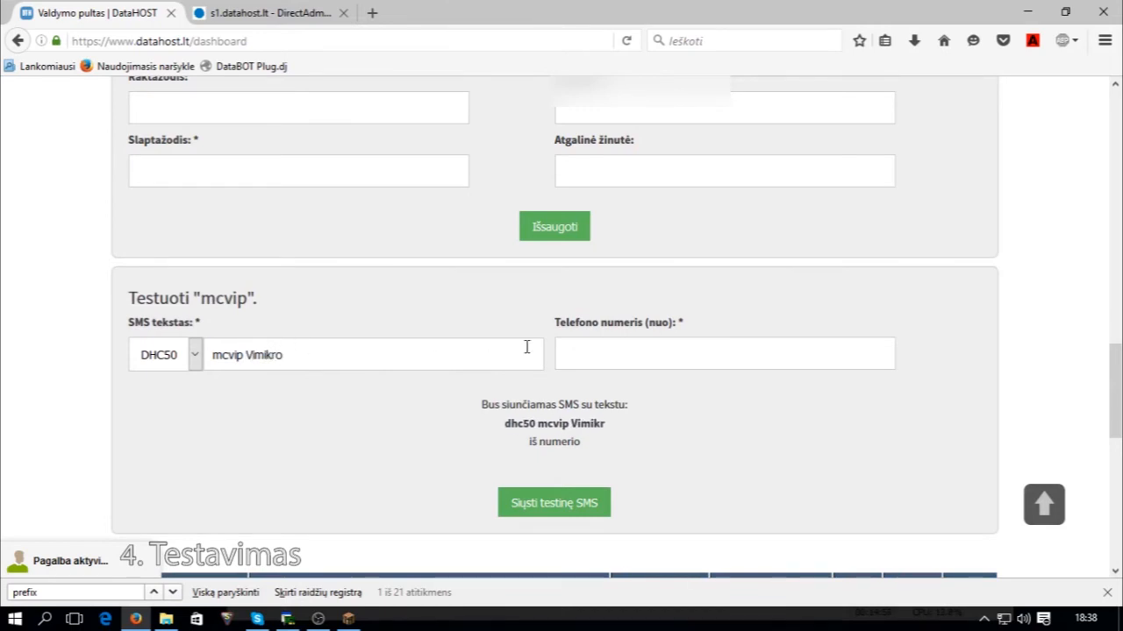
Enter a test phone number and send the mcvip test SMS.
{"action": "left_click", "coordinate": [621, 351]}
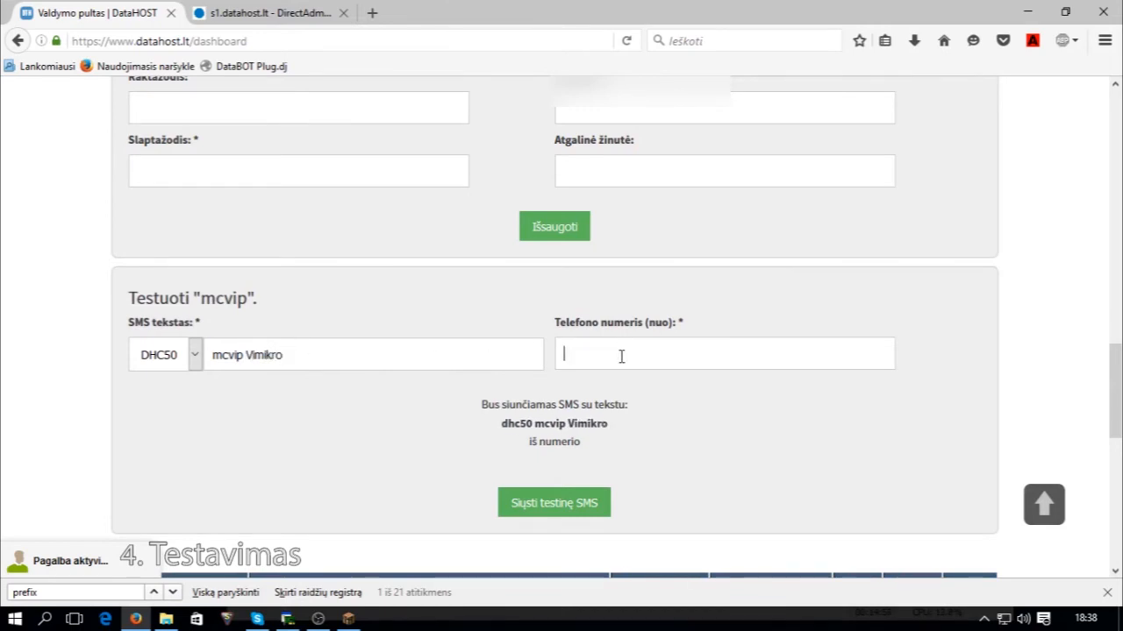
{"action": "type", "text": "123456789"}
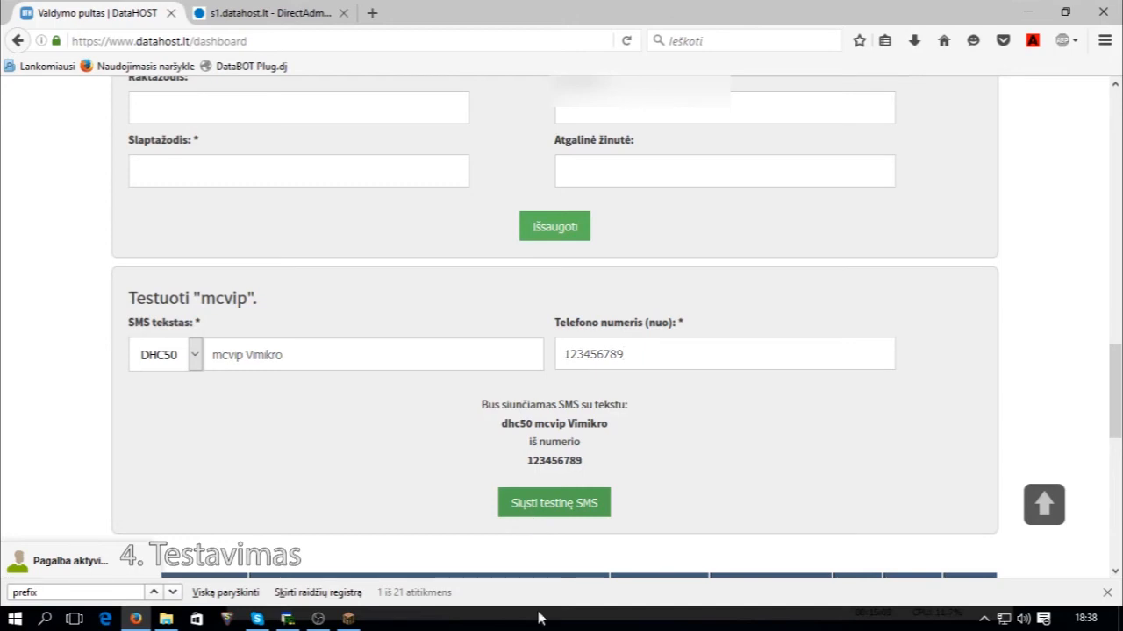
{"action": "left_click", "coordinate": [530, 513]}
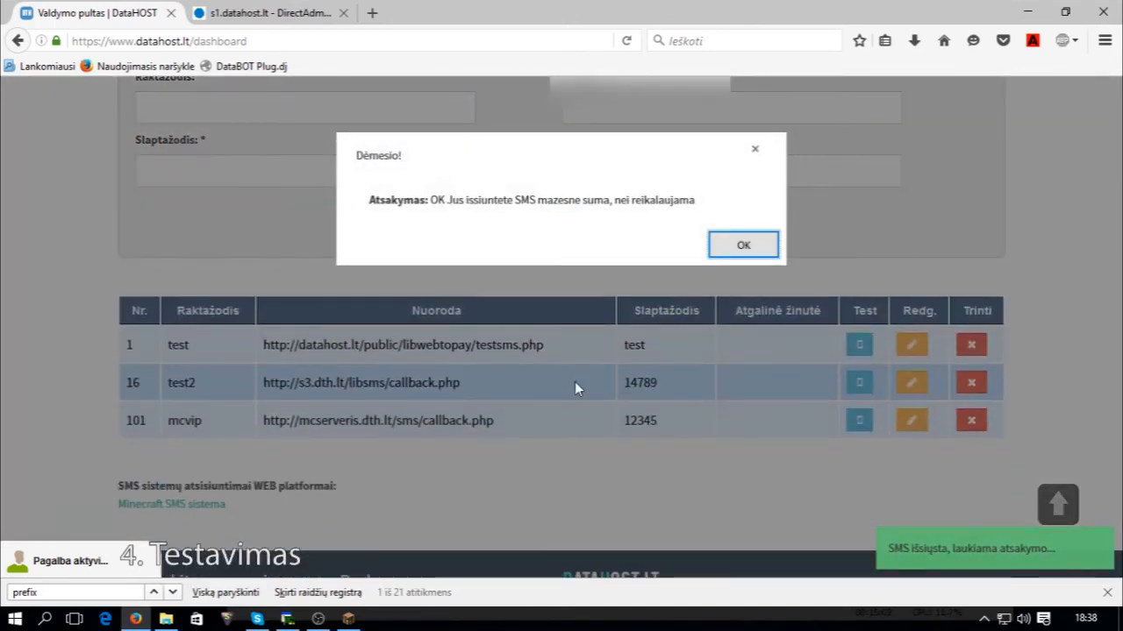
Dismiss the amount-too-low reply and reopen the mcvip test form.
{"action": "left_click_drag", "start_coordinate": [432, 201], "coordinate": [453, 206]}
{"action": "left_click", "coordinate": [455, 205]}
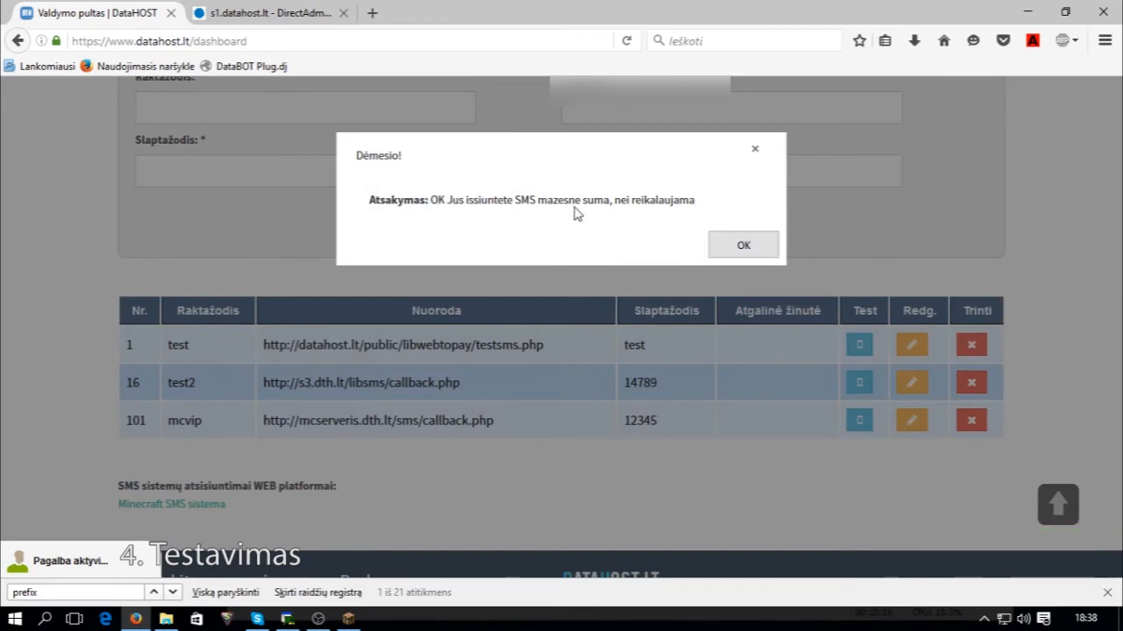
{"action": "left_click", "coordinate": [741, 245]}
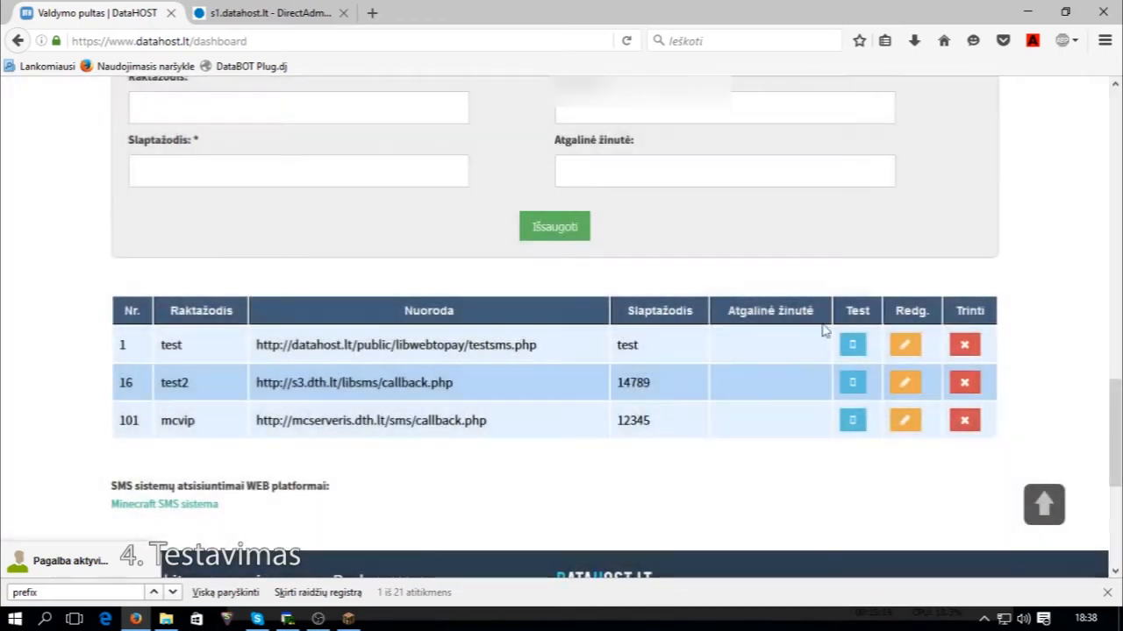
{"action": "left_click", "coordinate": [853, 421]}
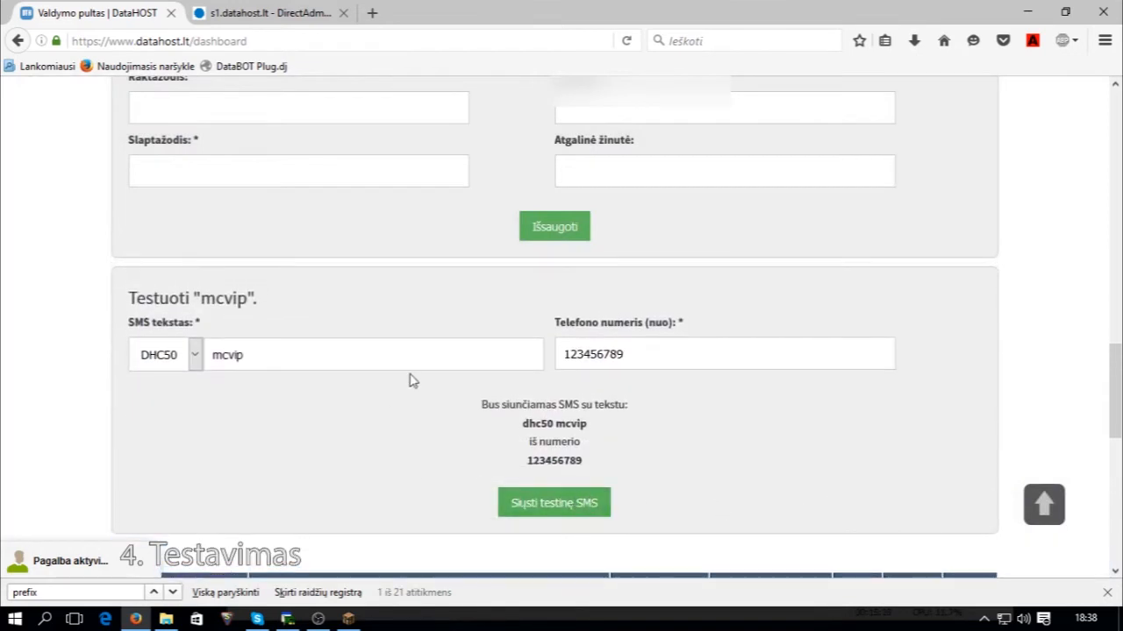
Switch the SMS prefix to DH2 and resend the mcvip test SMS.
{"action": "left_click", "coordinate": [175, 358]}
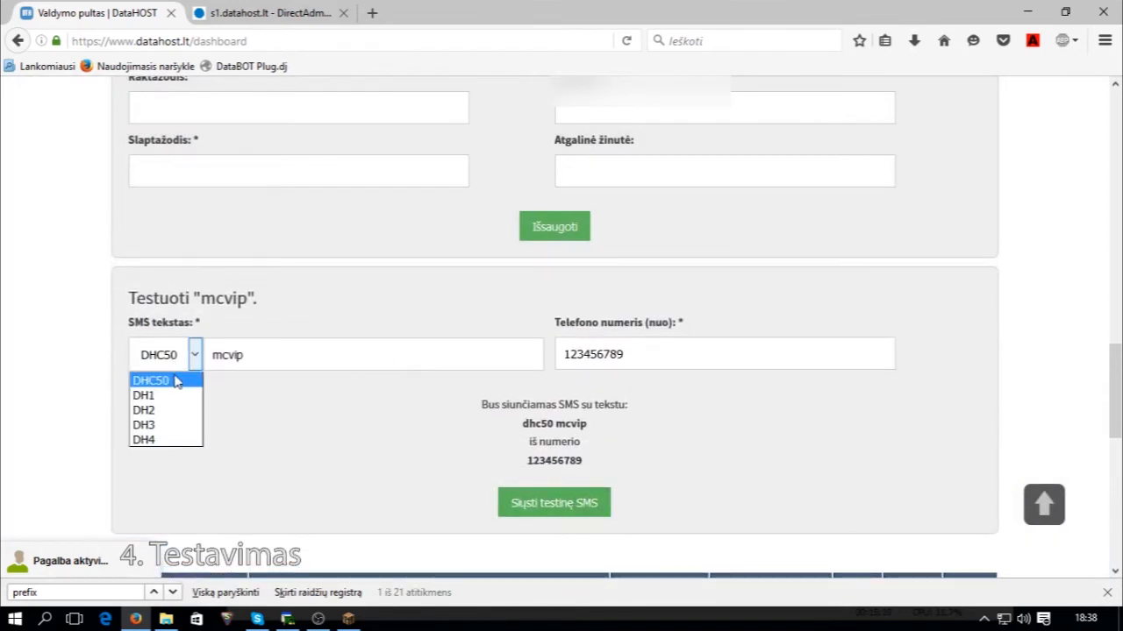
{"action": "left_click", "coordinate": [180, 359]}
{"action": "left_click", "coordinate": [179, 360]}
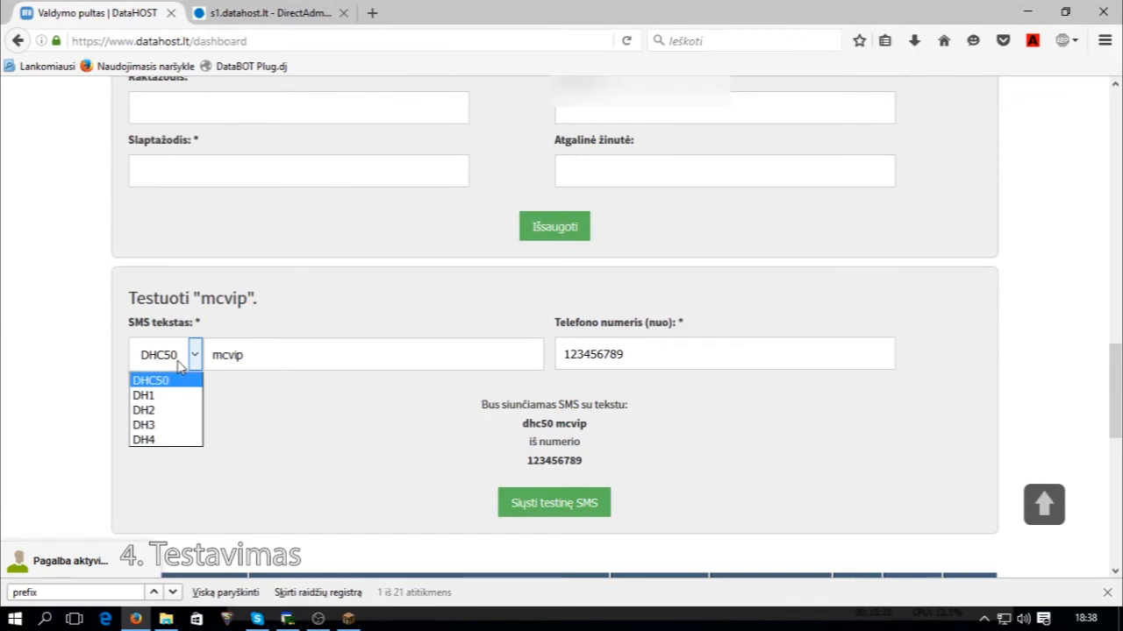
{"action": "left_click", "coordinate": [163, 412]}
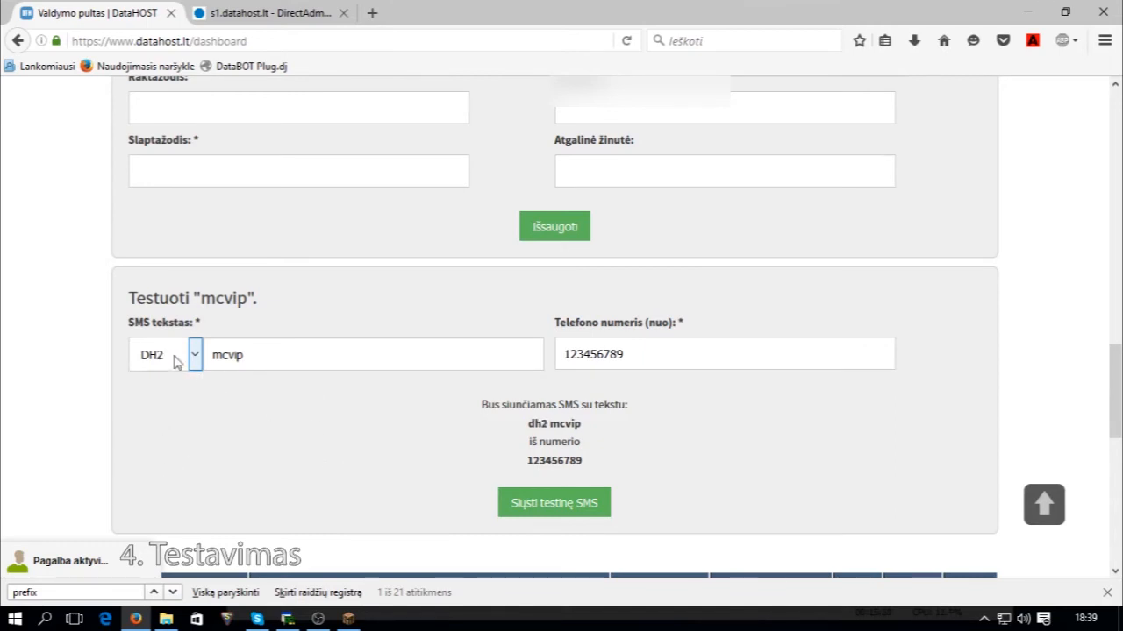
{"action": "left_click", "coordinate": [579, 494]}
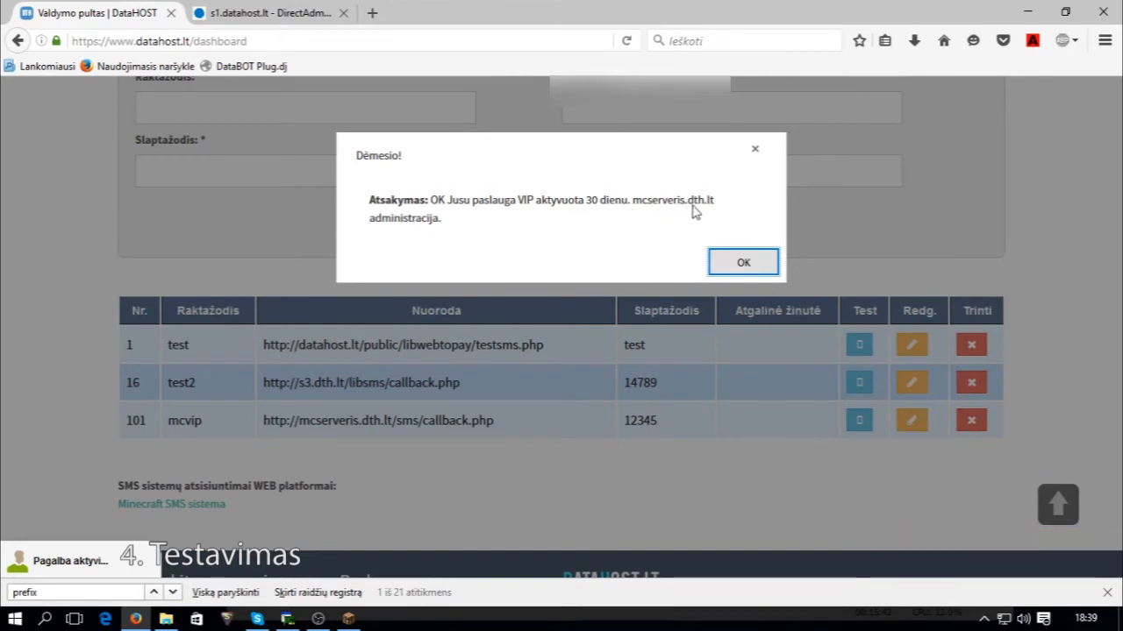
Resume Minecraft, check the chat, and walk the player toward the river.
{"action": "left_click", "coordinate": [348, 619]}
{"action": "left_click", "coordinate": [476, 270]}
{"action": "key", "text": "t"}
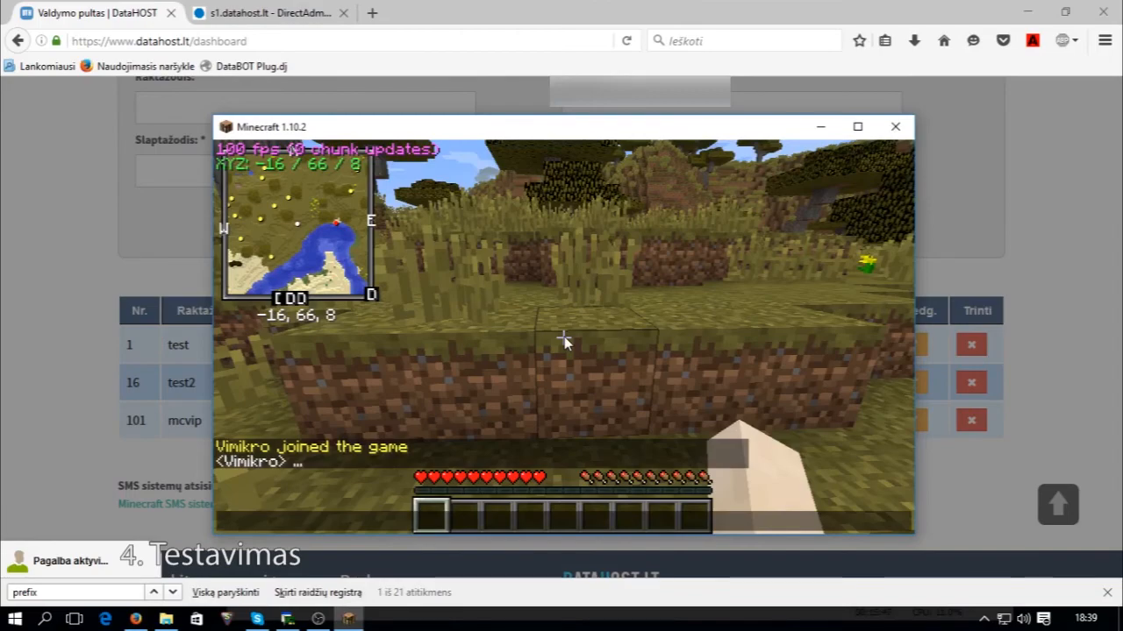
{"action": "key", "text": "Escape"}
{"action": "key", "text": "w"}
{"action": "key", "text": "space"}
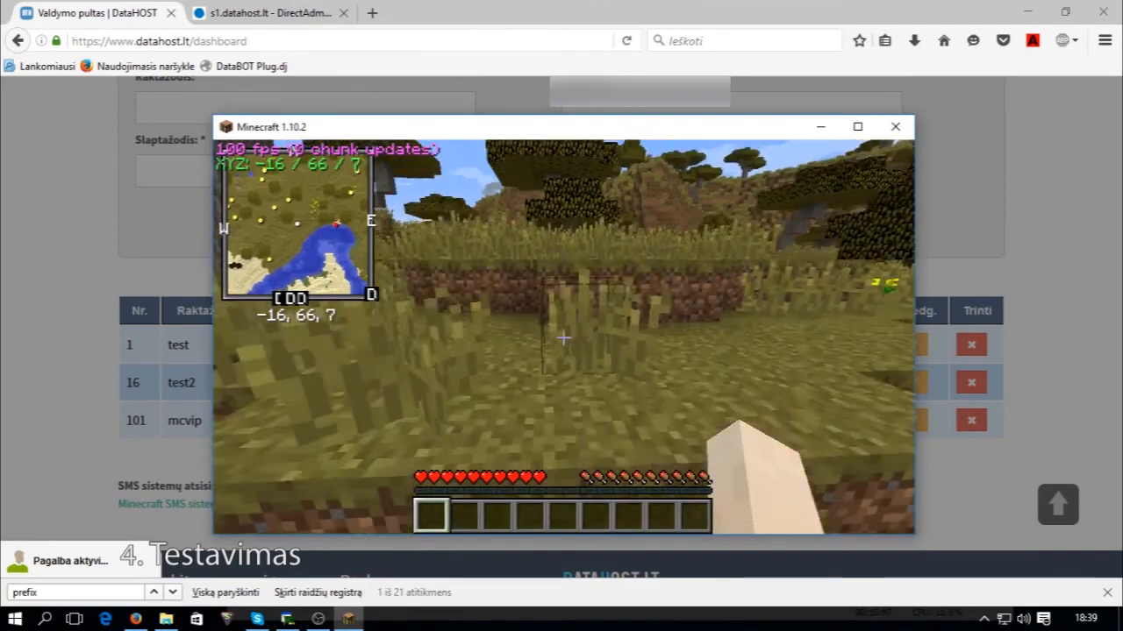
{"action": "key", "text": "w"}
{"action": "key", "text": "space"}
{"action": "key", "text": "space"}
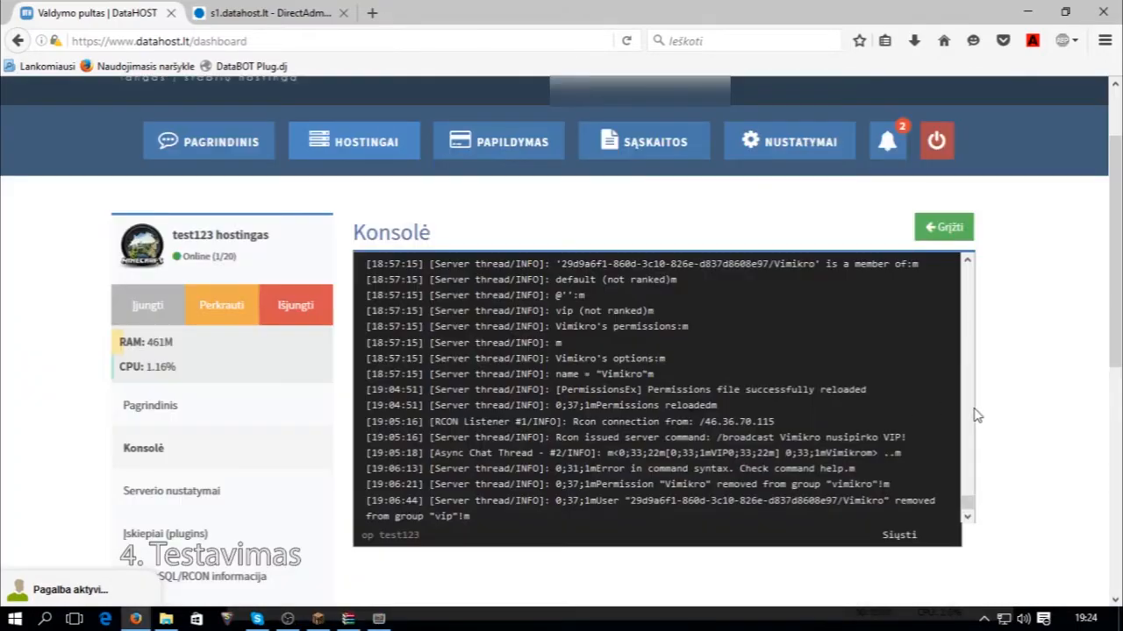
Read the server console log of the VIP command, then switch to DirectAdmin.
{"action": "left_click", "coordinate": [287, 618]}
{"action": "left_click", "coordinate": [21, 318]}
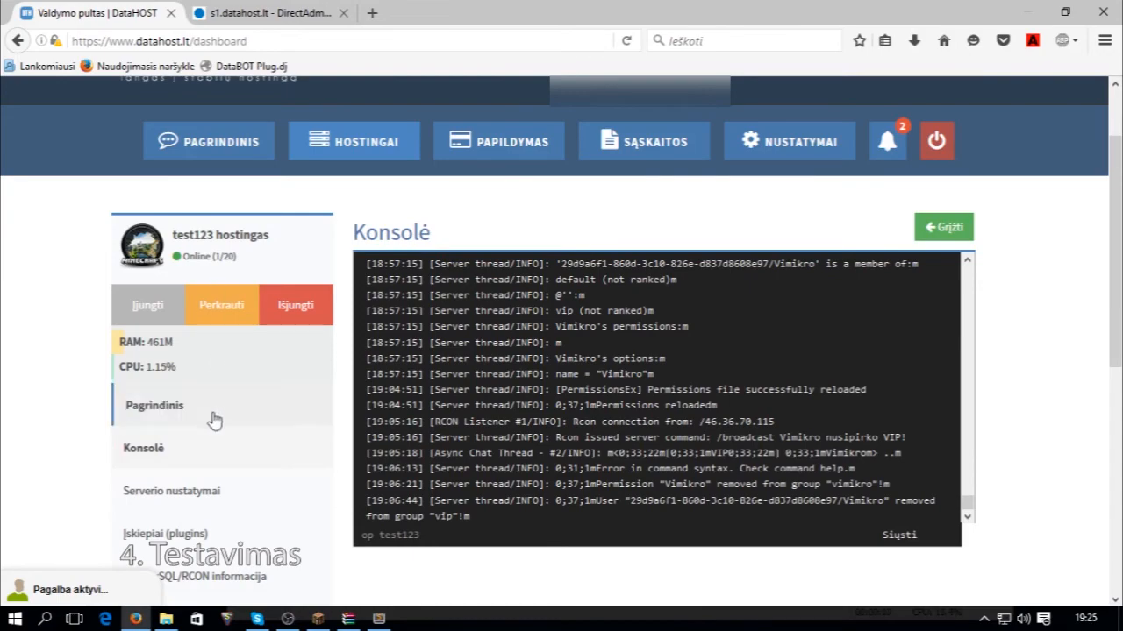
{"action": "scroll", "coordinate": [217, 459], "scroll_direction": "down", "scroll_amount": 3}
{"action": "scroll", "coordinate": [215, 458], "scroll_direction": "up", "scroll_amount": 3}
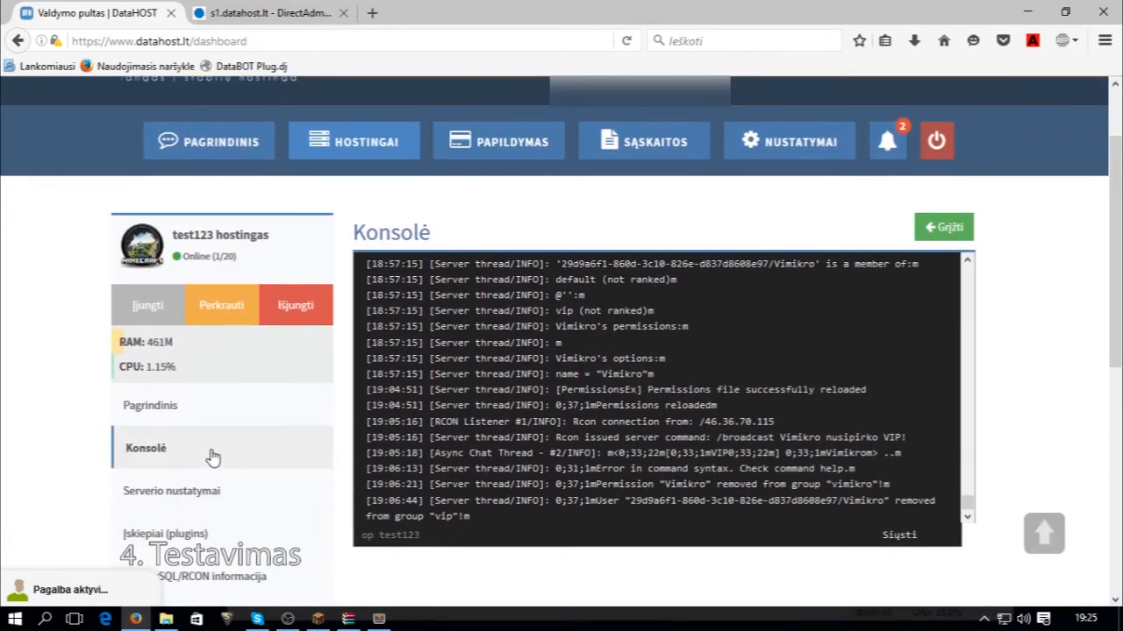
{"action": "scroll", "coordinate": [211, 457], "scroll_direction": "down", "scroll_amount": 3}
{"action": "scroll", "coordinate": [211, 452], "scroll_direction": "up", "scroll_amount": 5}
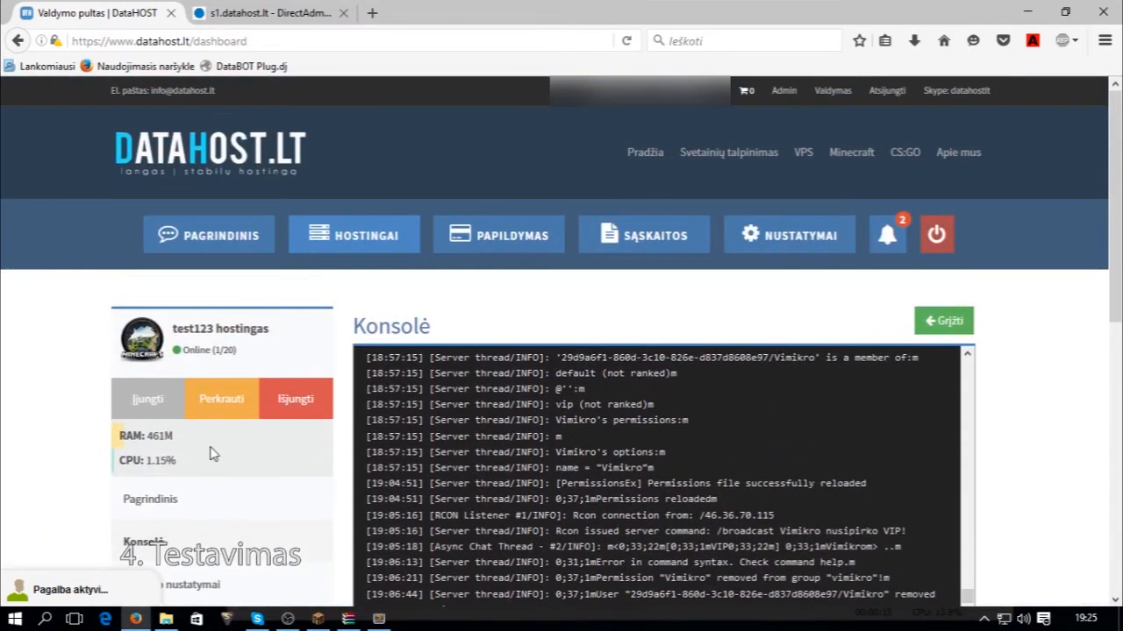
{"action": "scroll", "coordinate": [213, 438], "scroll_direction": "down", "scroll_amount": 2}
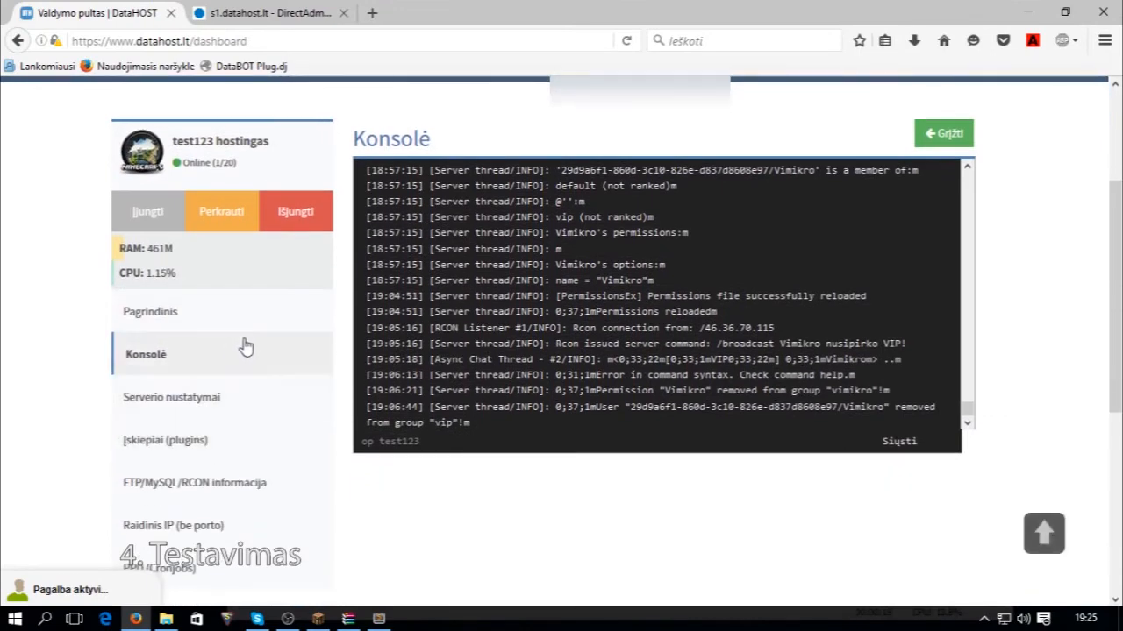
{"action": "scroll", "coordinate": [255, 434], "scroll_direction": "up", "scroll_amount": 2}
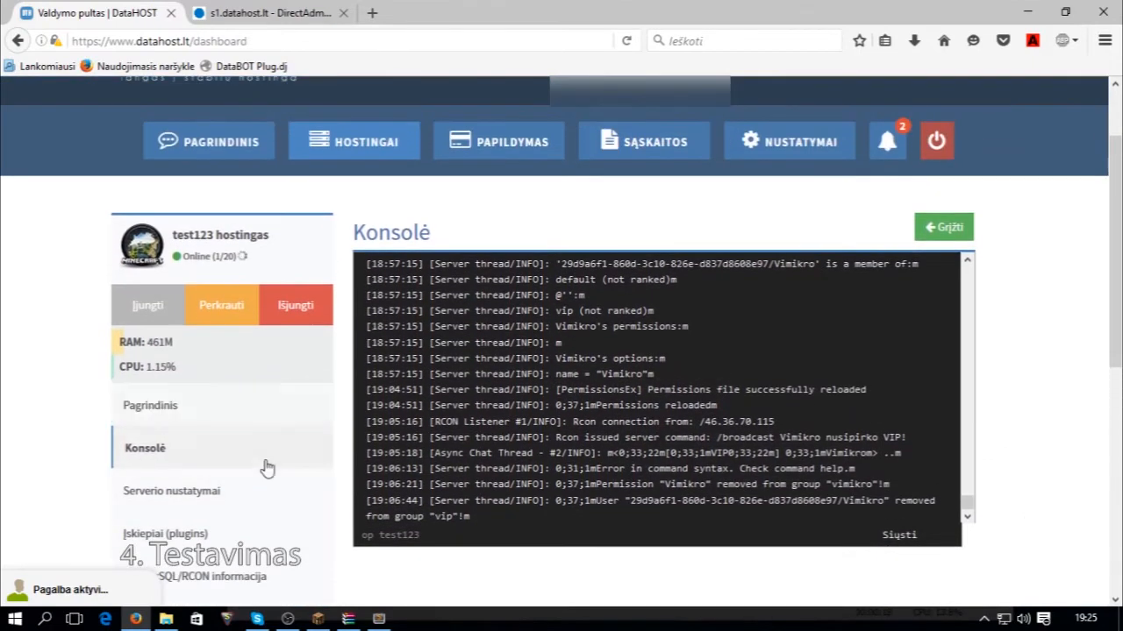
{"action": "scroll", "coordinate": [263, 443], "scroll_direction": "down", "scroll_amount": 4}
{"action": "scroll", "coordinate": [266, 363], "scroll_direction": "up", "scroll_amount": 4}
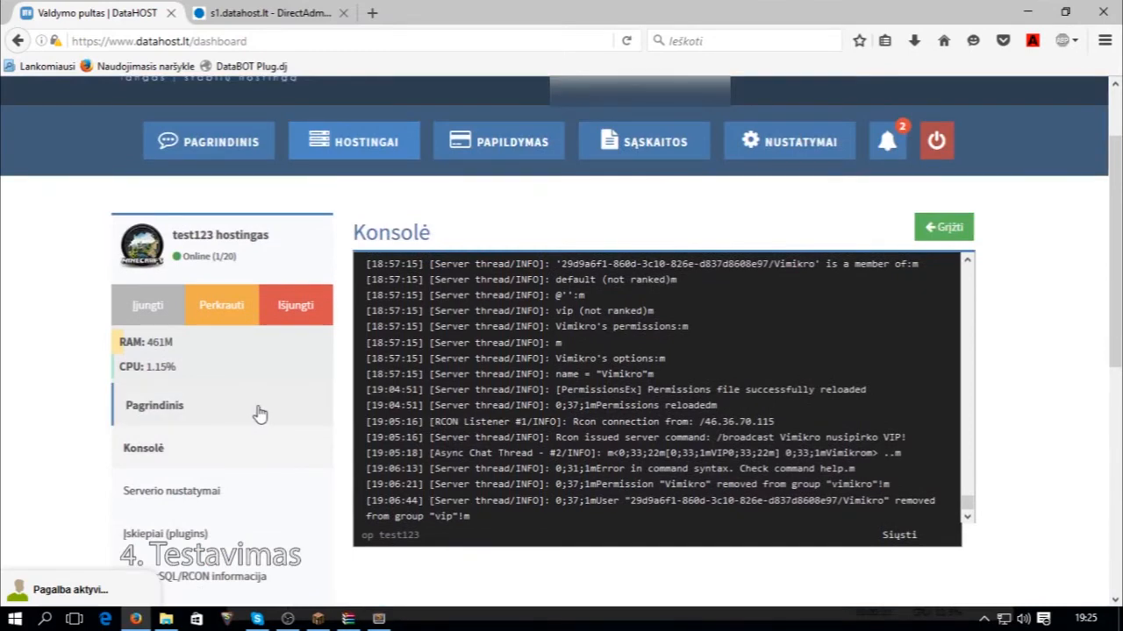
{"action": "scroll", "coordinate": [260, 414], "scroll_direction": "up", "scroll_amount": 2}
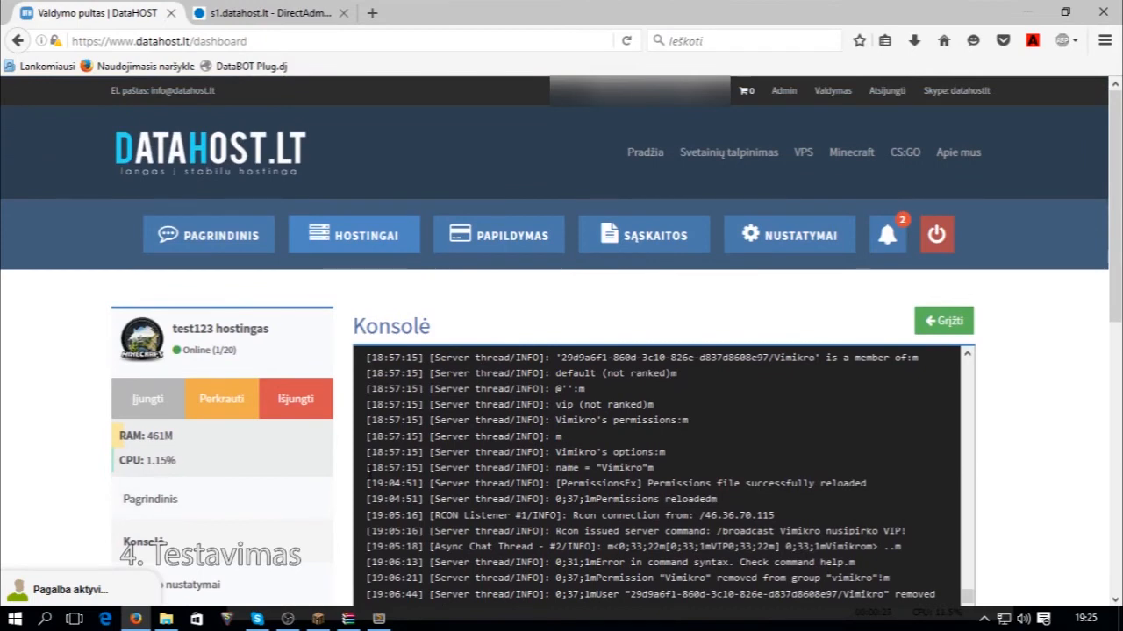
{"action": "left_click", "coordinate": [241, 13]}
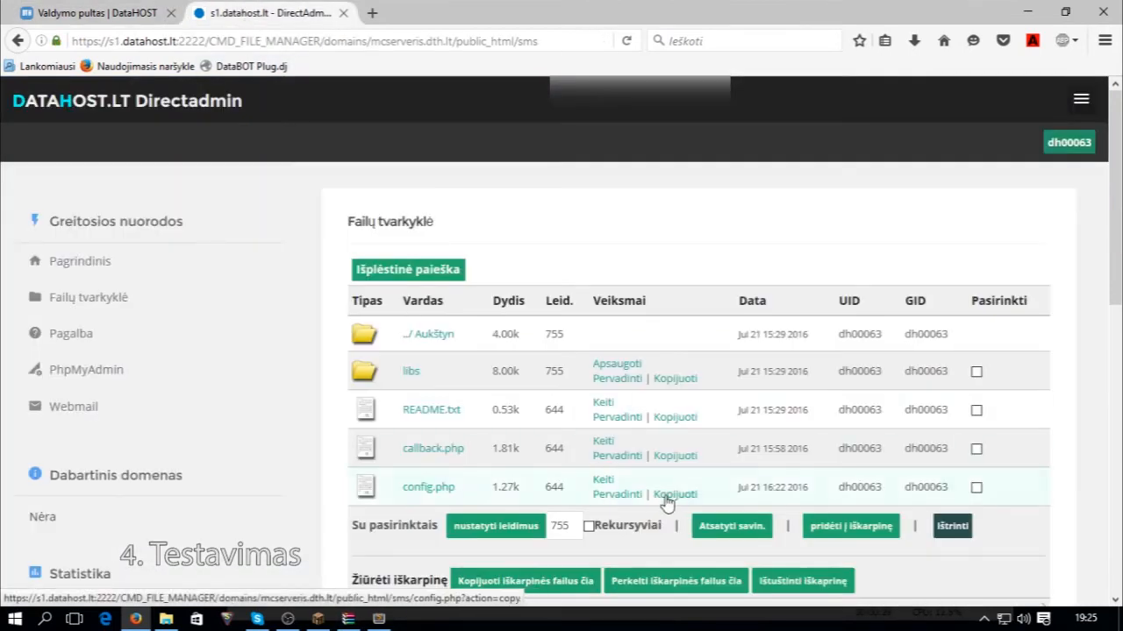
Review config.php's 2592000 VIP duration and RCON commands, then return to the console.
{"action": "left_click", "coordinate": [604, 480]}
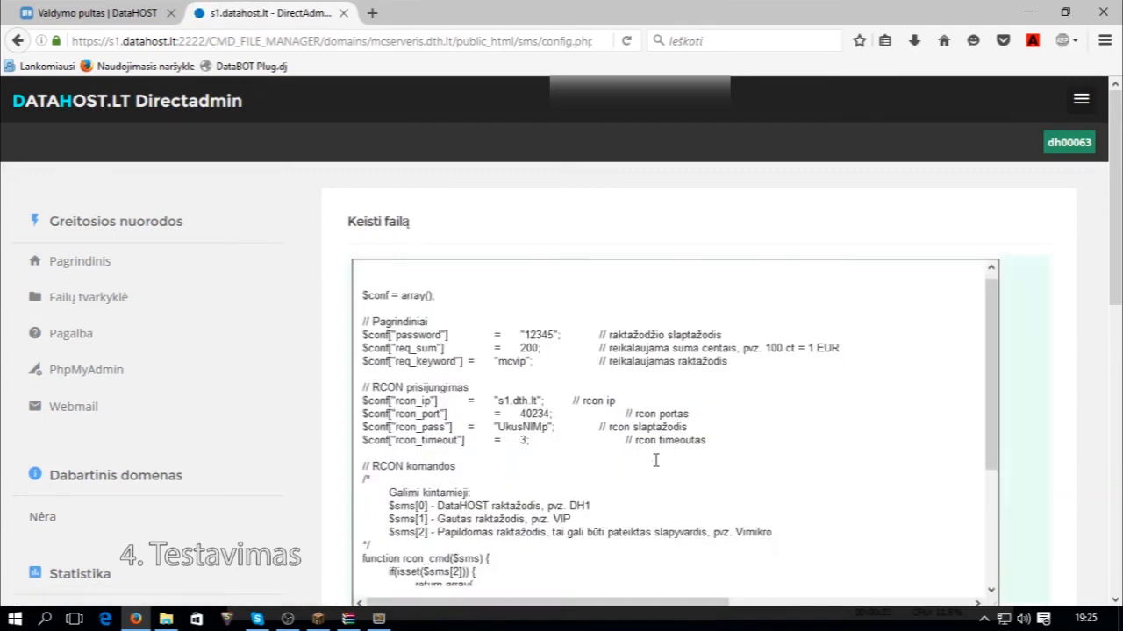
{"action": "scroll", "coordinate": [655, 460], "scroll_direction": "down", "scroll_amount": 4}
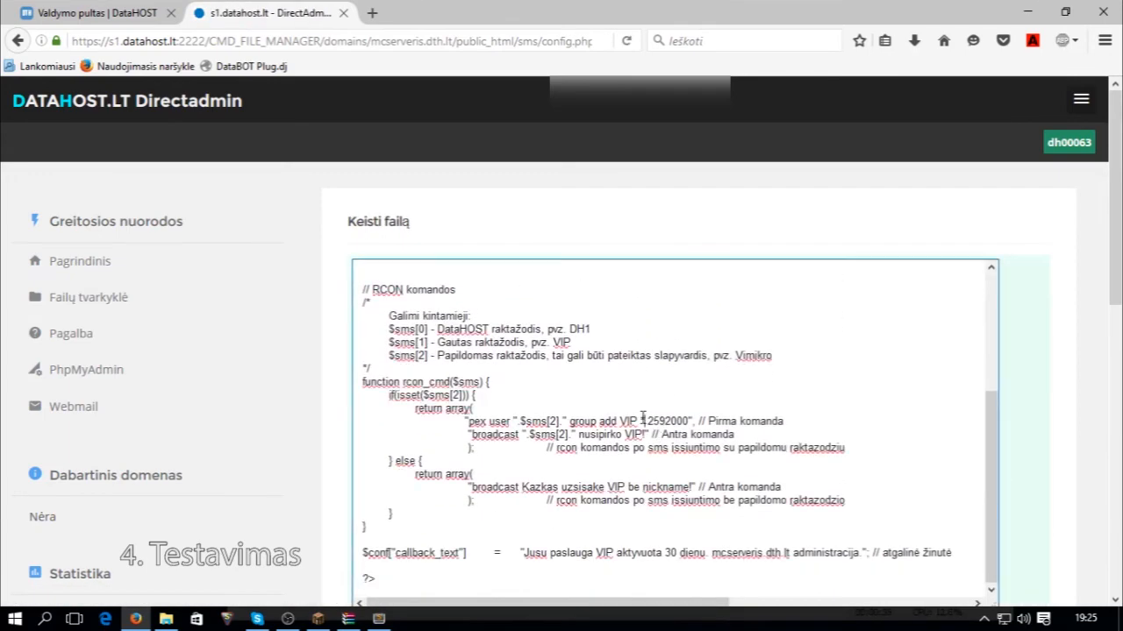
{"action": "left_click", "coordinate": [643, 421]}
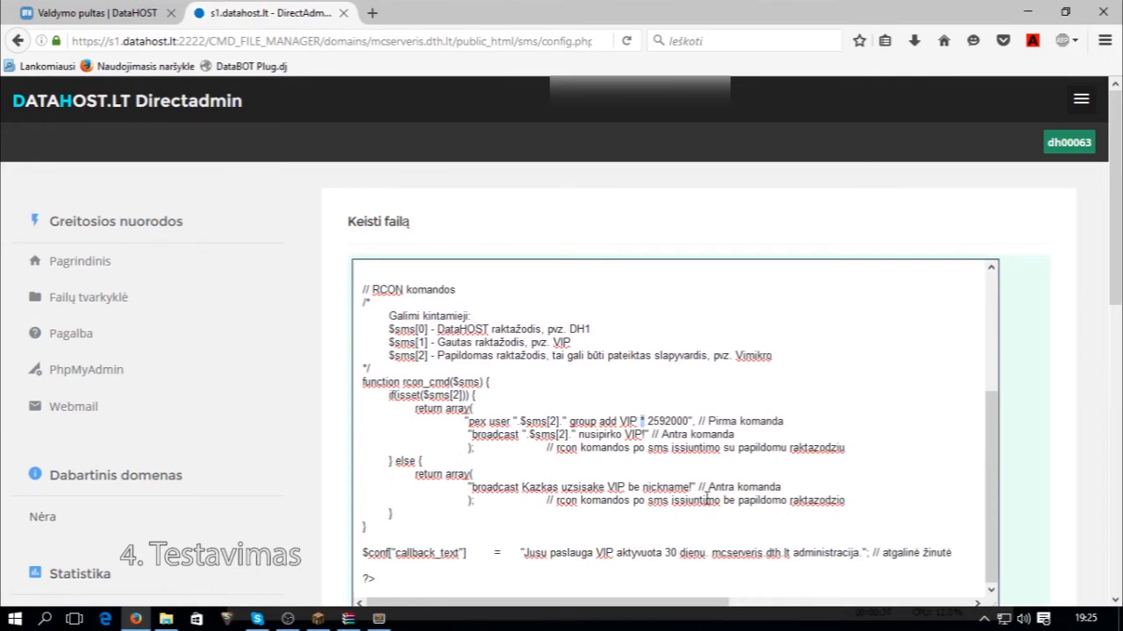
{"action": "left_click", "coordinate": [652, 476]}
{"action": "left_click", "coordinate": [97, 12]}
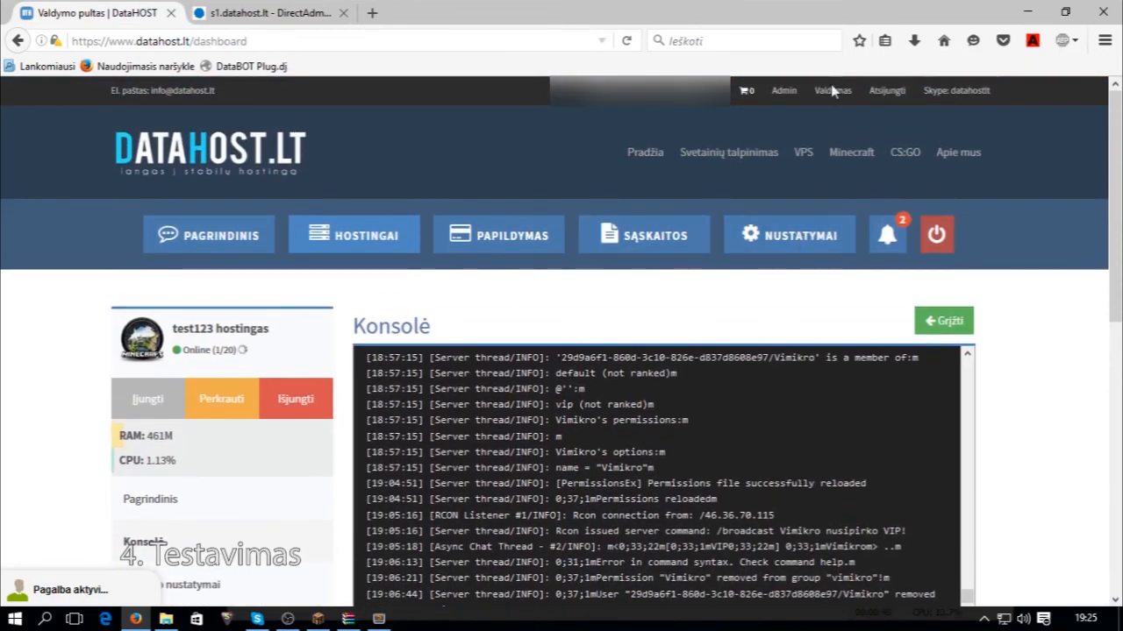
Open the mcvip test form on the SMS sistema page and start the nickname with V.
{"action": "left_click", "coordinate": [831, 93]}
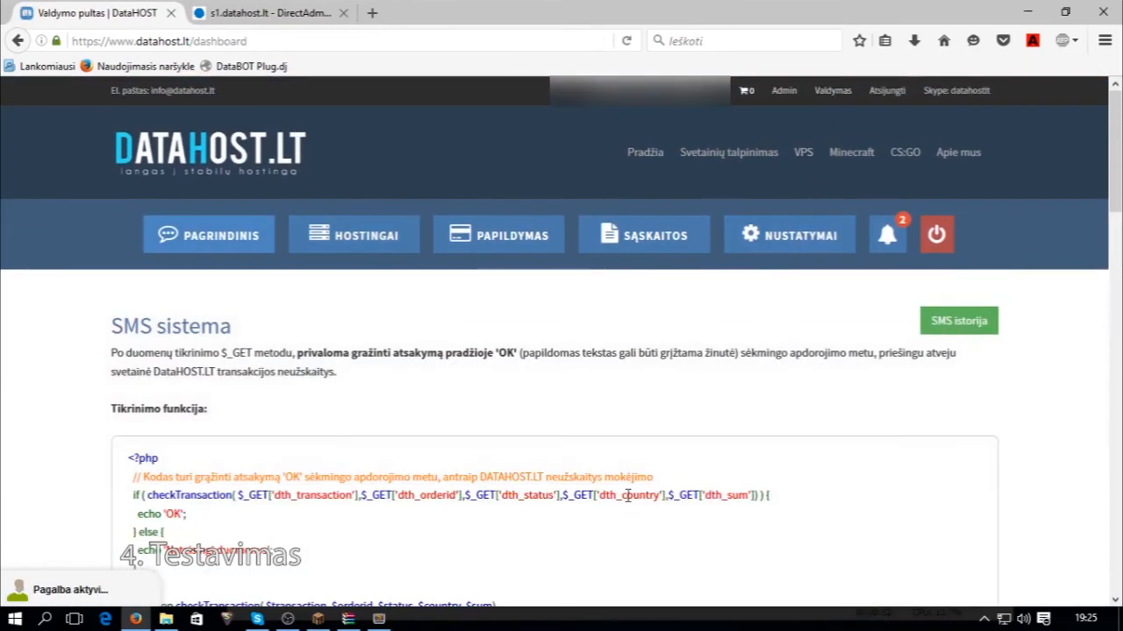
{"action": "scroll", "coordinate": [628, 496], "scroll_direction": "down", "scroll_amount": 15}
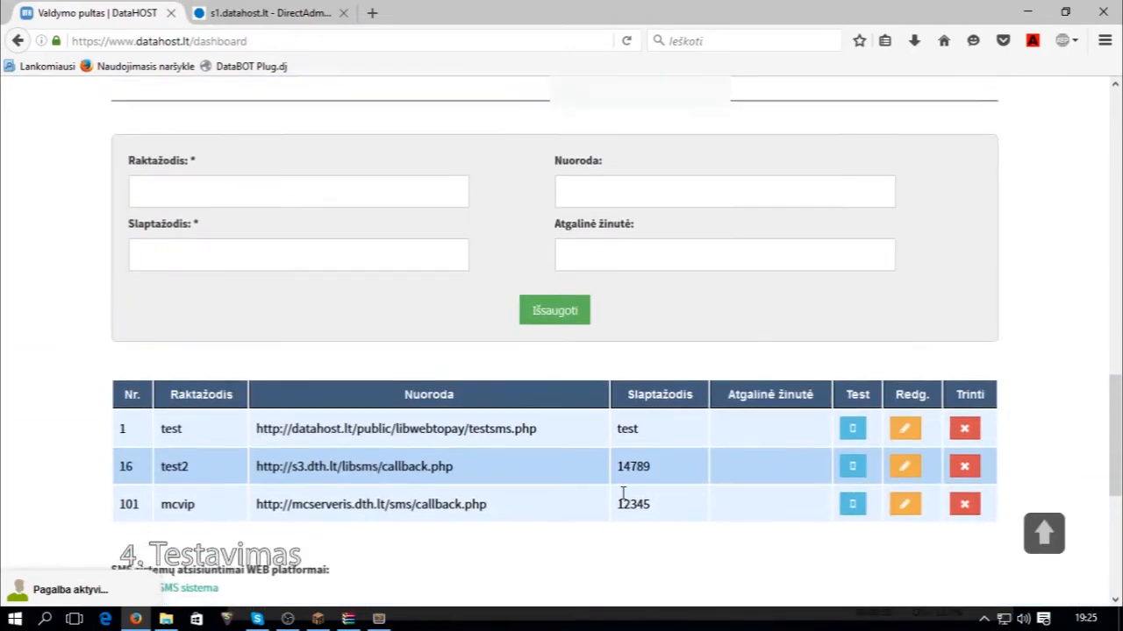
{"action": "scroll", "coordinate": [619, 499], "scroll_direction": "down", "scroll_amount": 2}
{"action": "left_click", "coordinate": [852, 431]}
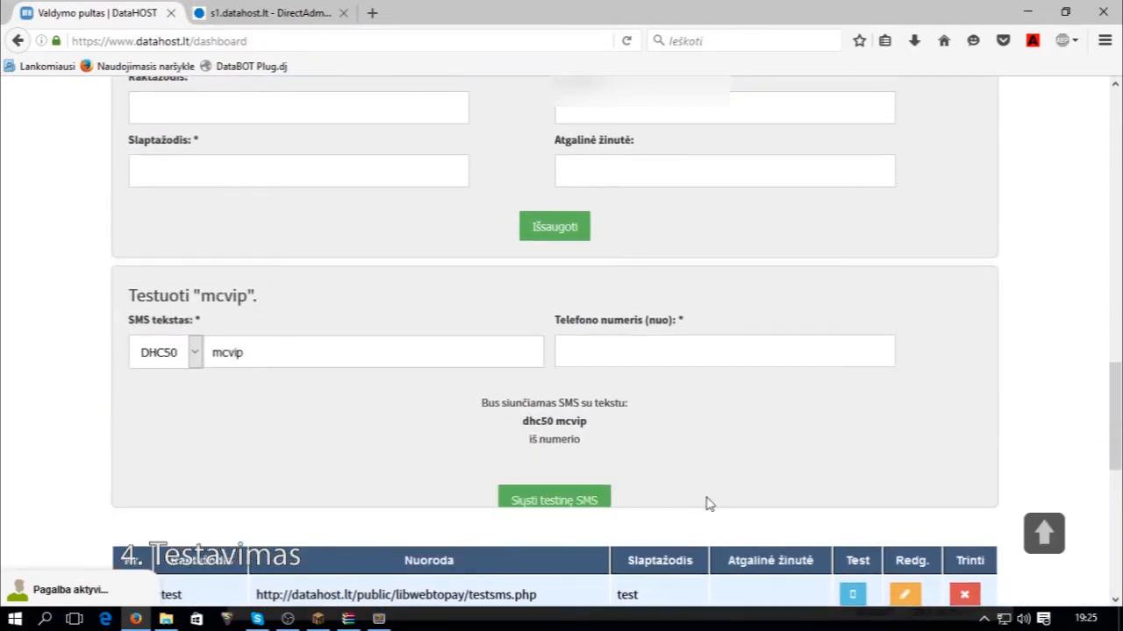
{"action": "left_click", "coordinate": [384, 361]}
{"action": "type", "text": "V"}
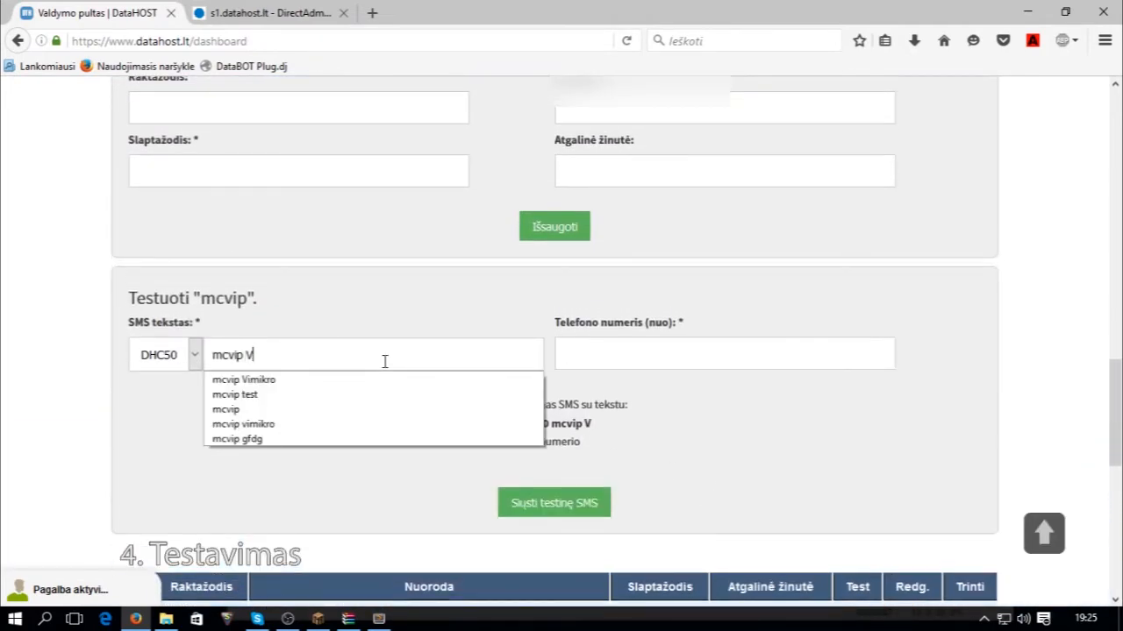
Briefly walk the player around in Minecraft, then return to the test form.
{"action": "left_click", "coordinate": [319, 620]}
{"action": "key", "text": "Escape"}
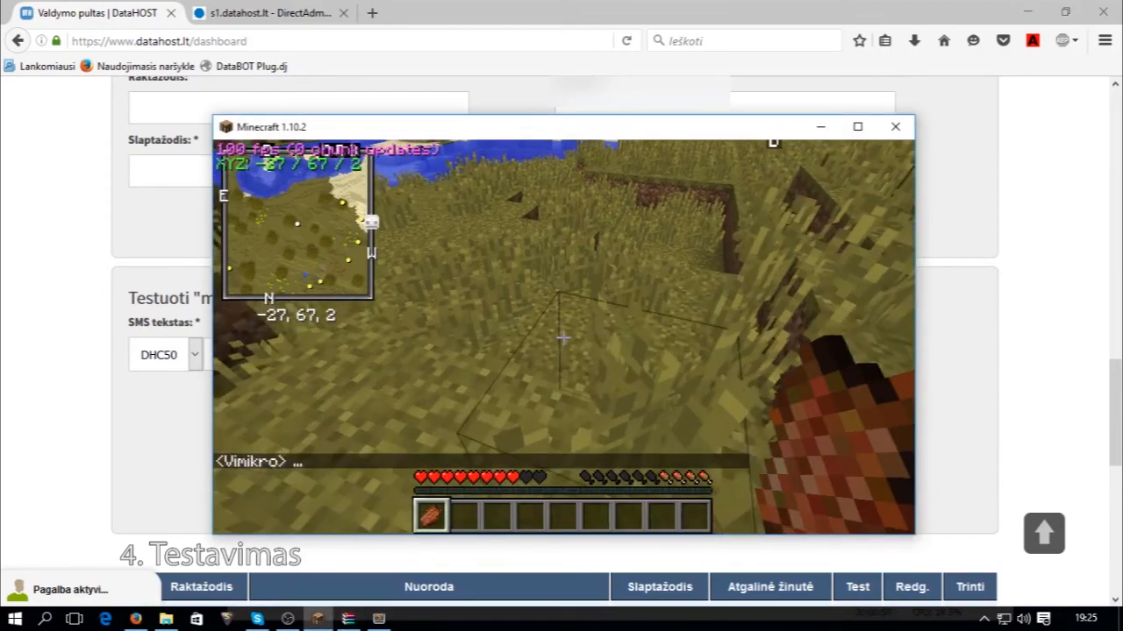
{"action": "key", "text": "w"}
{"action": "key", "text": "w"}
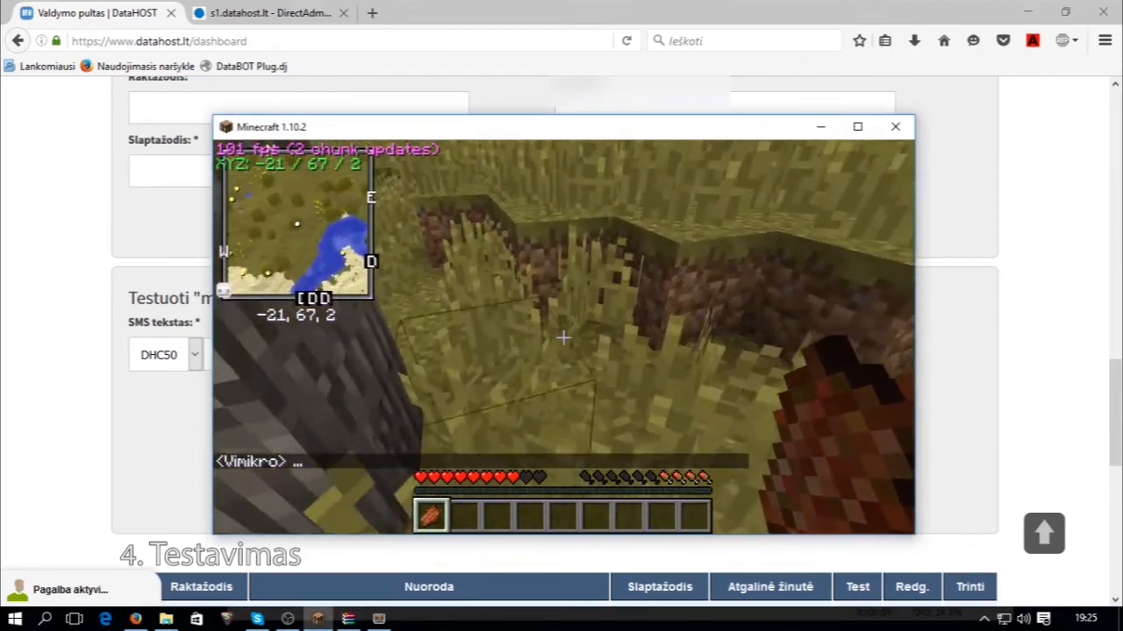
{"action": "key", "text": "Escape"}
{"action": "left_click", "coordinate": [83, 355]}
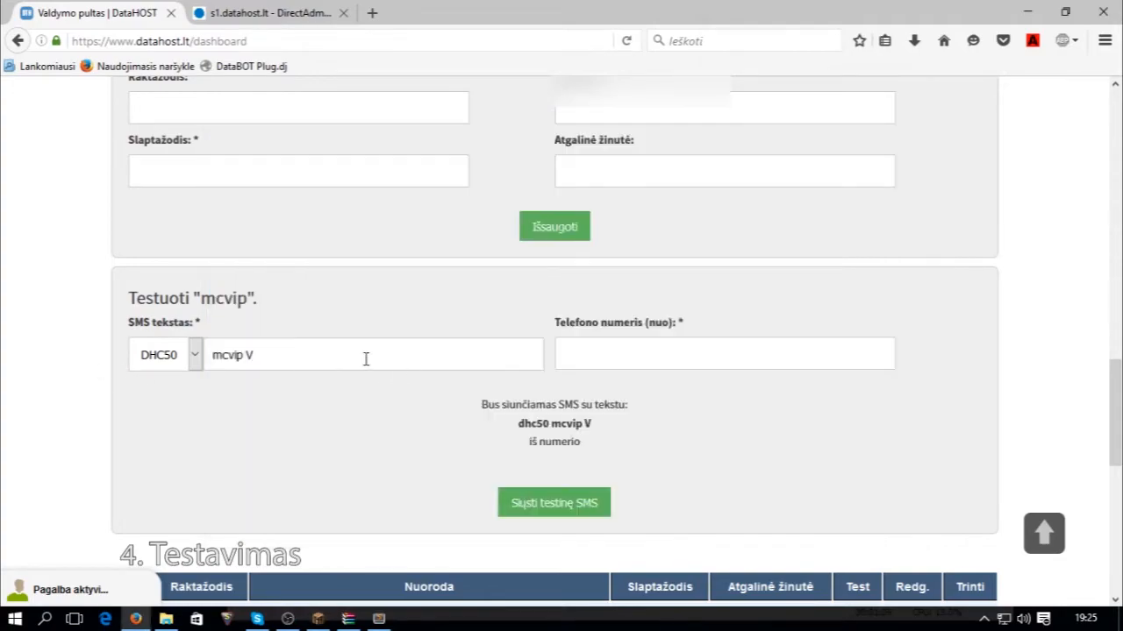
Finish the player's nickname in the SMS text and set the prefix to DH2.
{"action": "type", "text": "imikro"}
{"action": "left_click", "coordinate": [162, 356]}
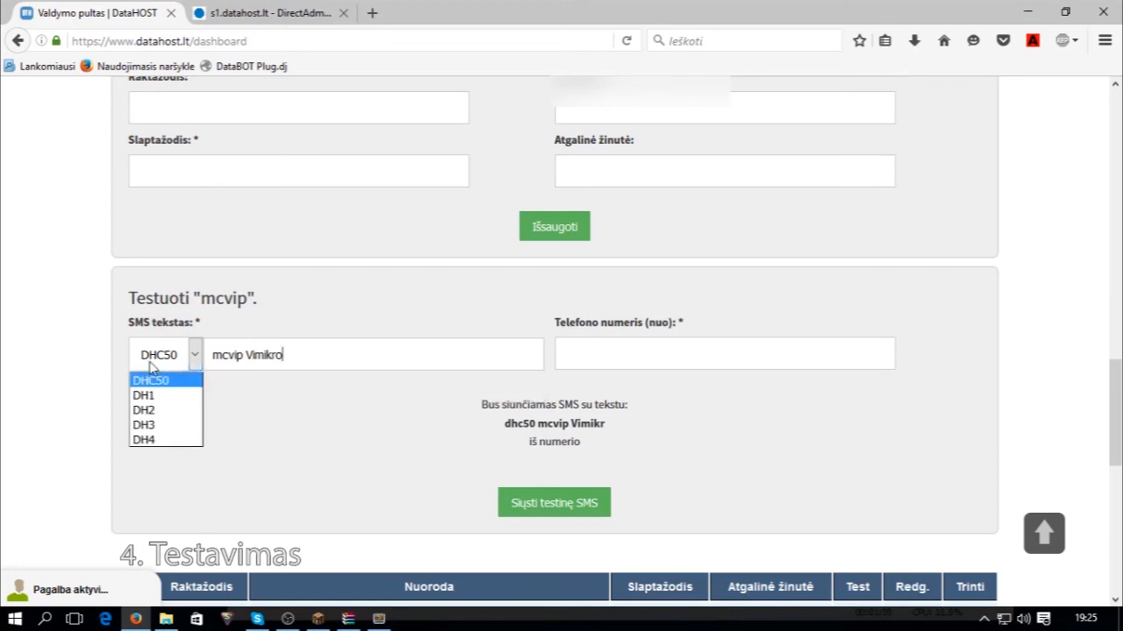
{"action": "left_click", "coordinate": [175, 409]}
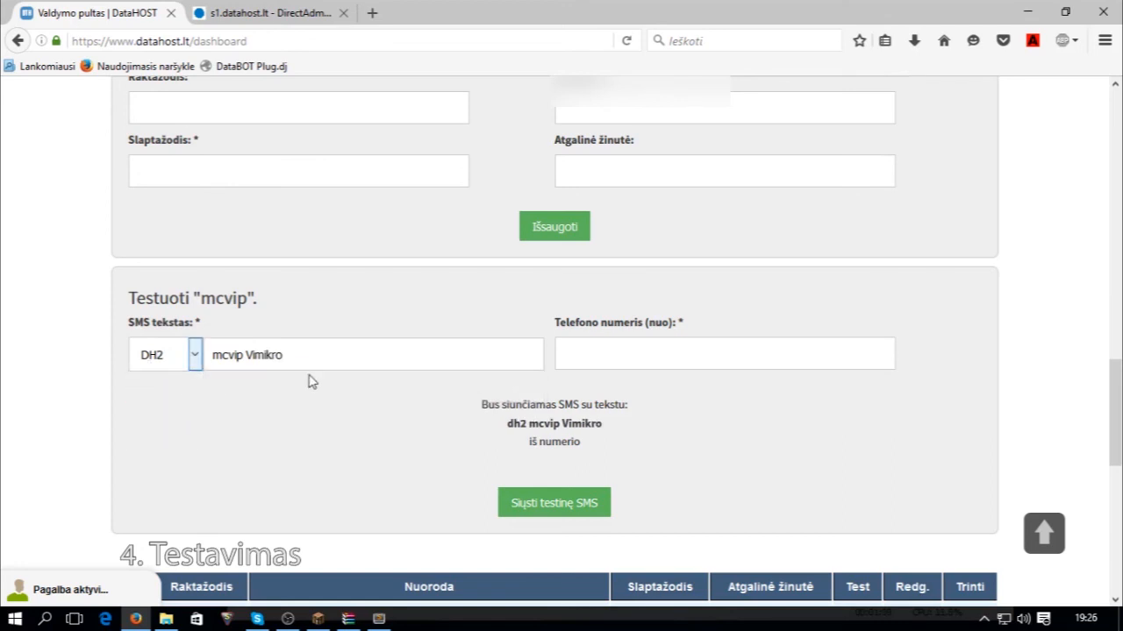
{"action": "left_click", "coordinate": [223, 356]}
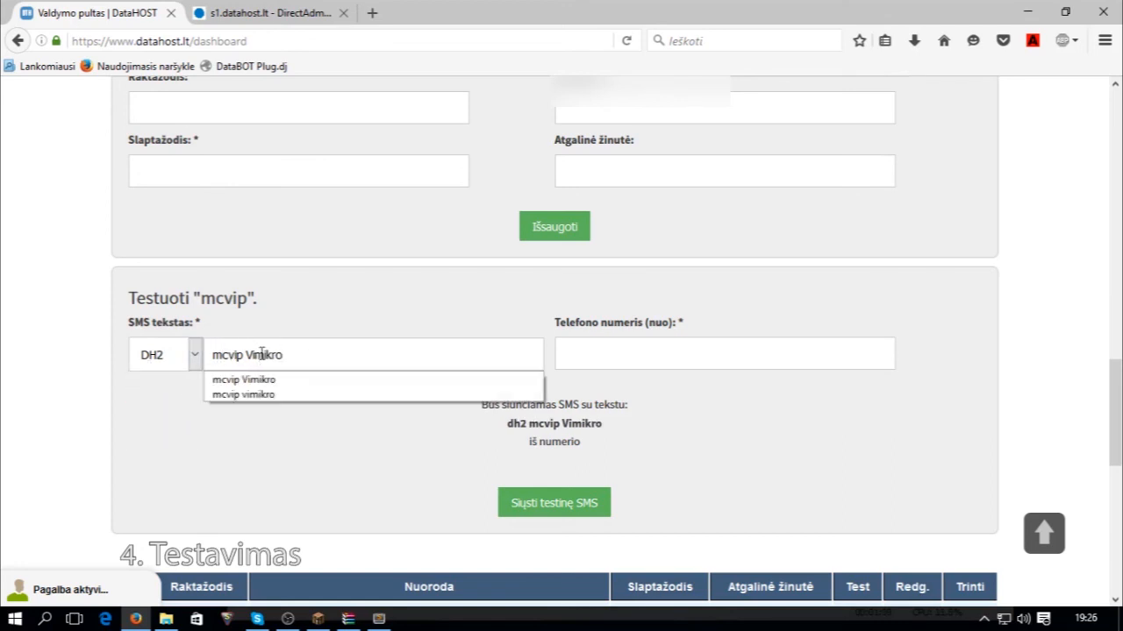
Fill in the saved test phone number, send, and dismiss the 30-day VIP reply.
{"action": "left_click", "coordinate": [679, 346]}
{"action": "type", "text": "12345"}
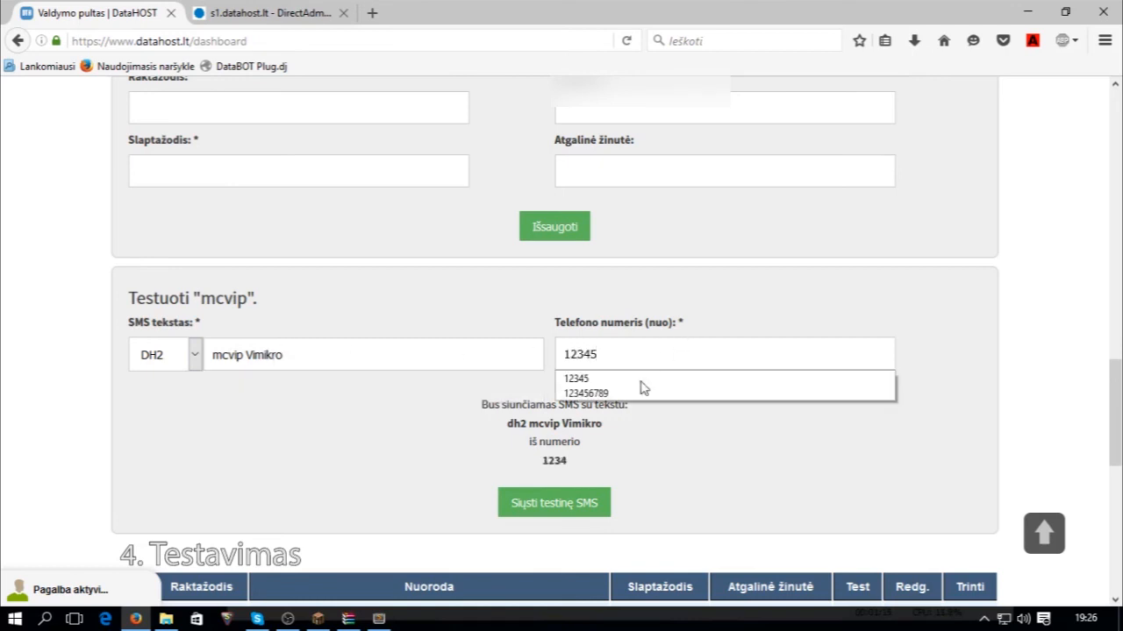
{"action": "key", "text": "Down"}
{"action": "left_click", "coordinate": [565, 464]}
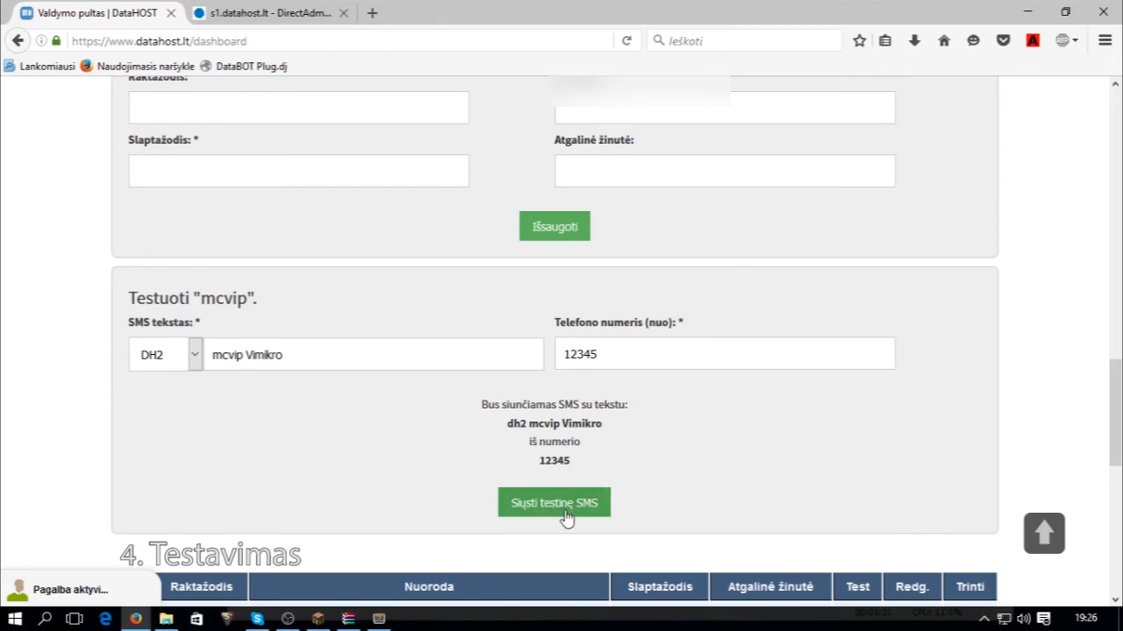
{"action": "left_click", "coordinate": [566, 515]}
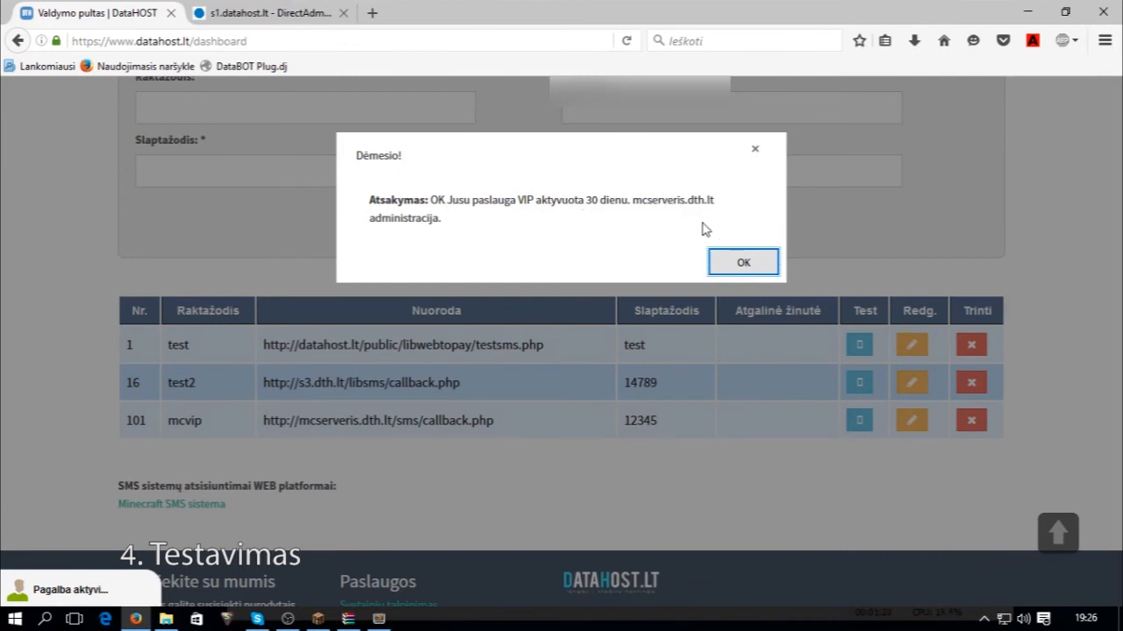
{"action": "left_click", "coordinate": [735, 262]}
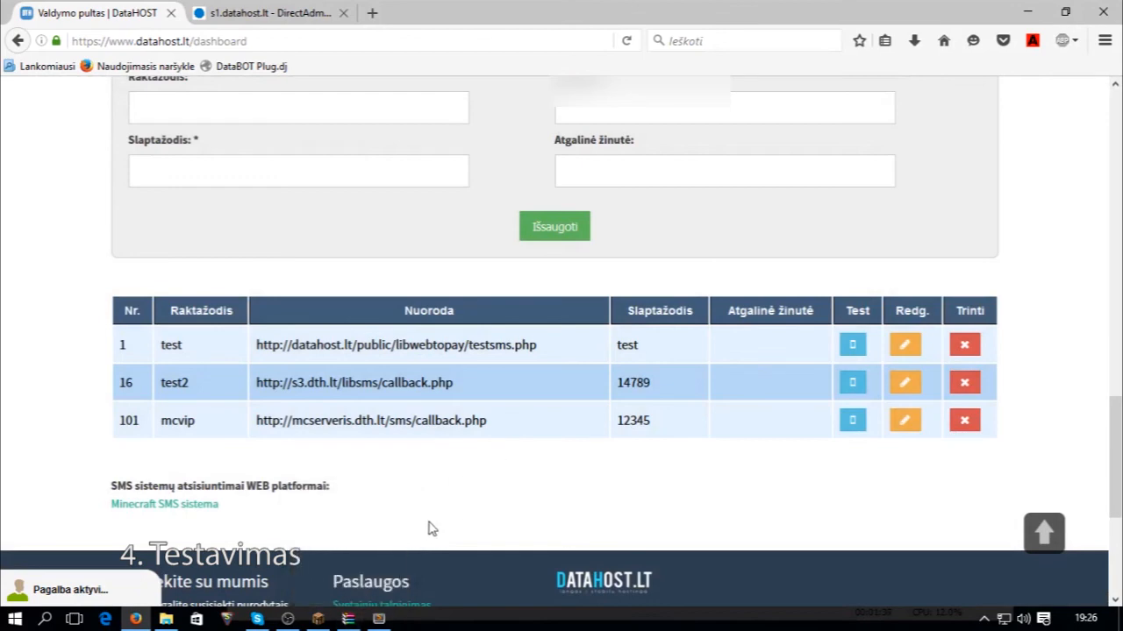
{"action": "left_click", "coordinate": [318, 619]}
View the purchase broadcasts in chat and send 'kakakakak' to show the [VIP] tag.
{"action": "key", "text": "Escape"}
{"action": "key", "text": "t"}
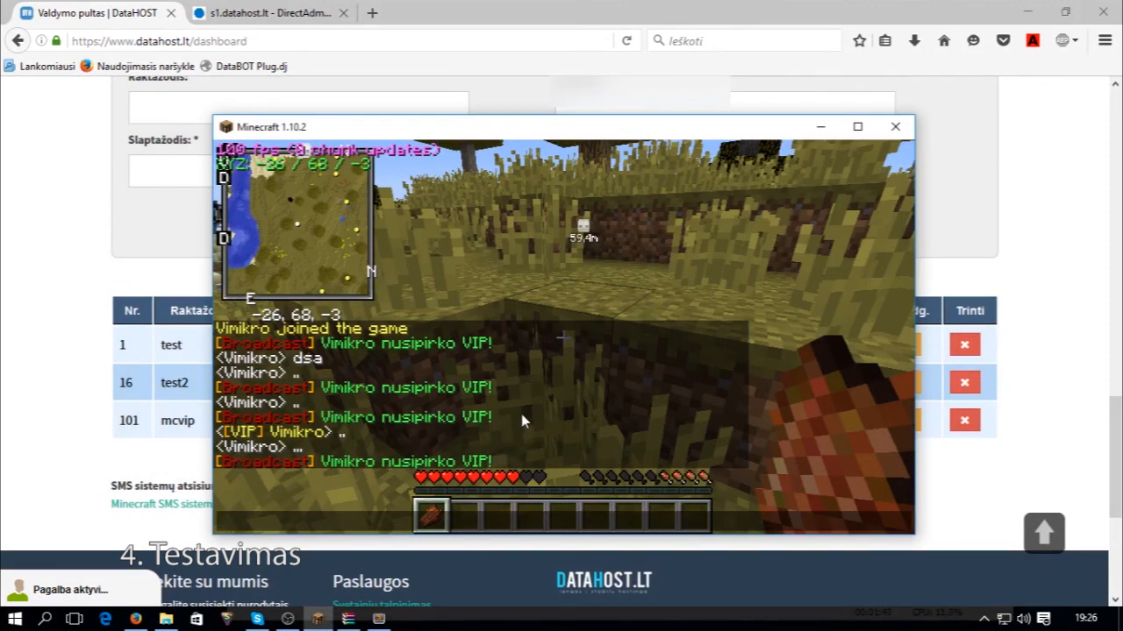
{"action": "type", "text": "kakakakak"}
{"action": "key", "text": "Return"}
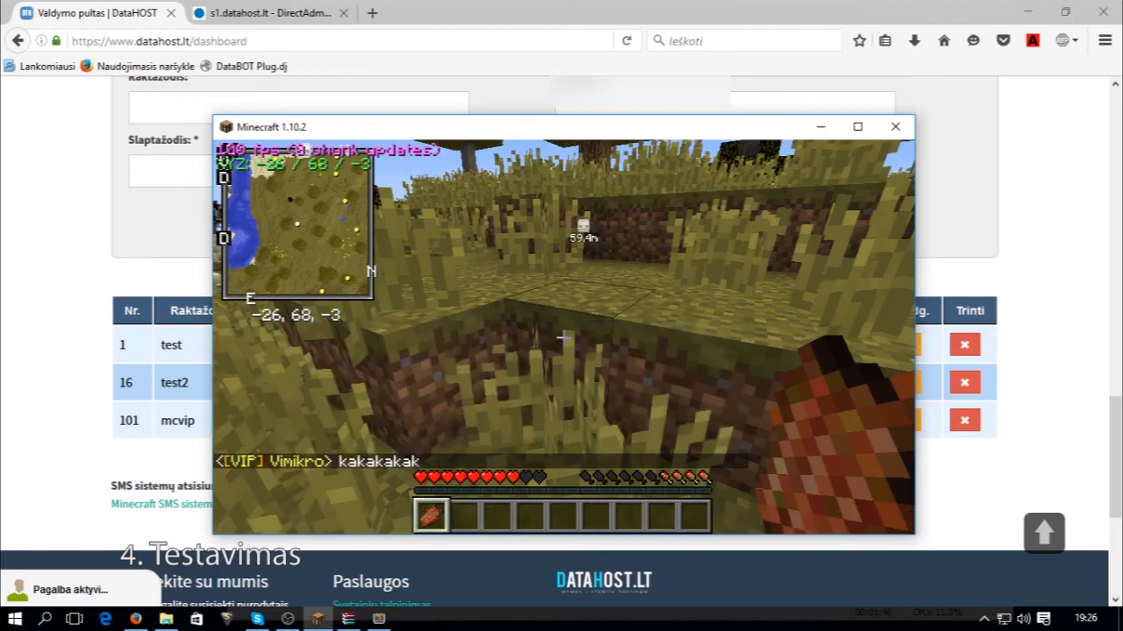
Walk and jump the player across the field, dropping the held item on the way.
{"action": "key", "text": "w"}
{"action": "key", "text": "space"}
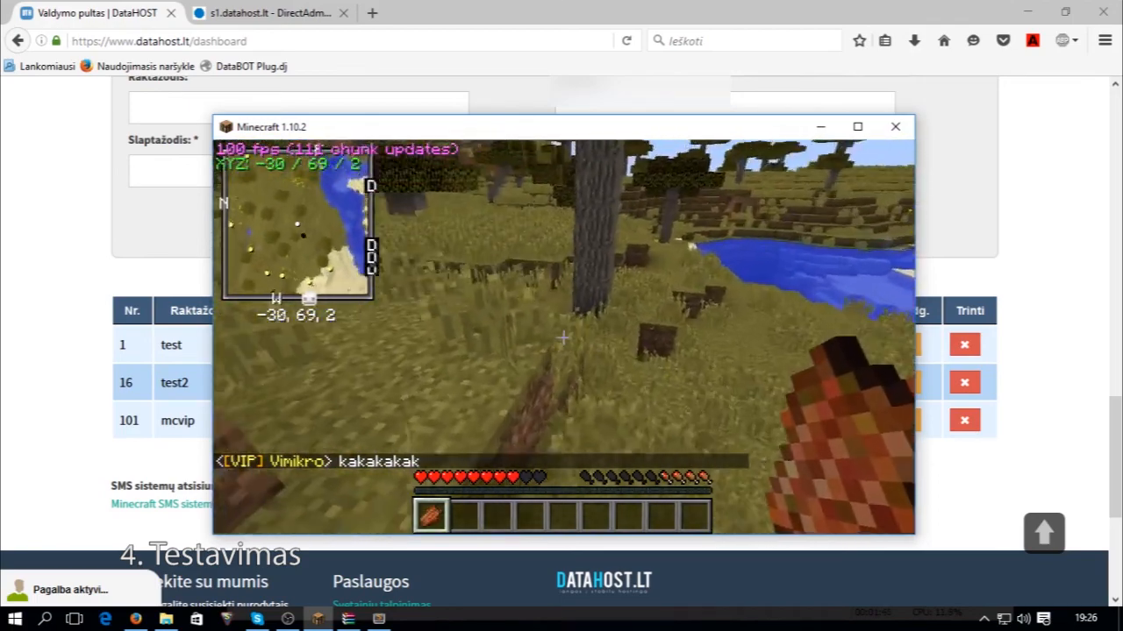
{"action": "key", "text": "w"}
{"action": "key", "text": "space"}
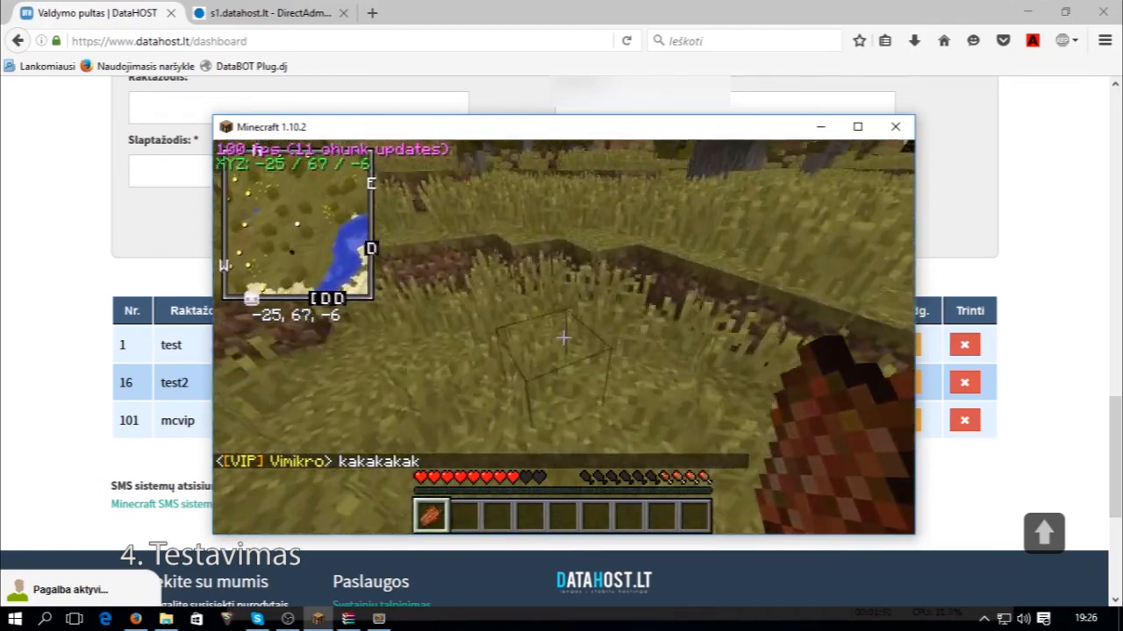
{"action": "key", "text": "w"}
{"action": "key", "text": "space"}
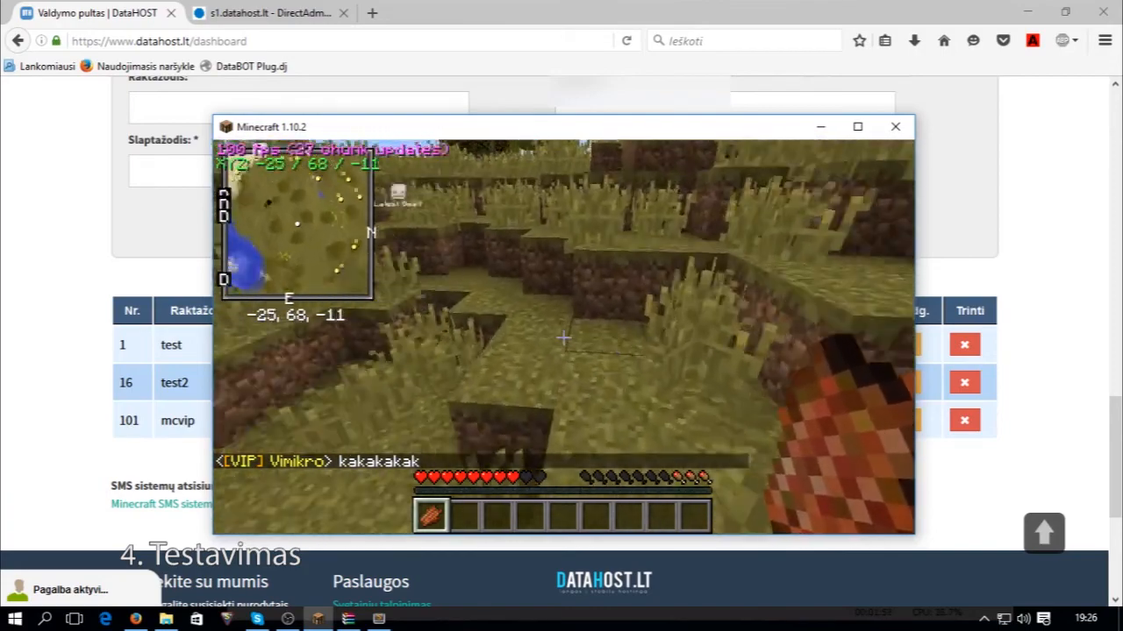
{"action": "key", "text": "w"}
{"action": "key", "text": "q"}
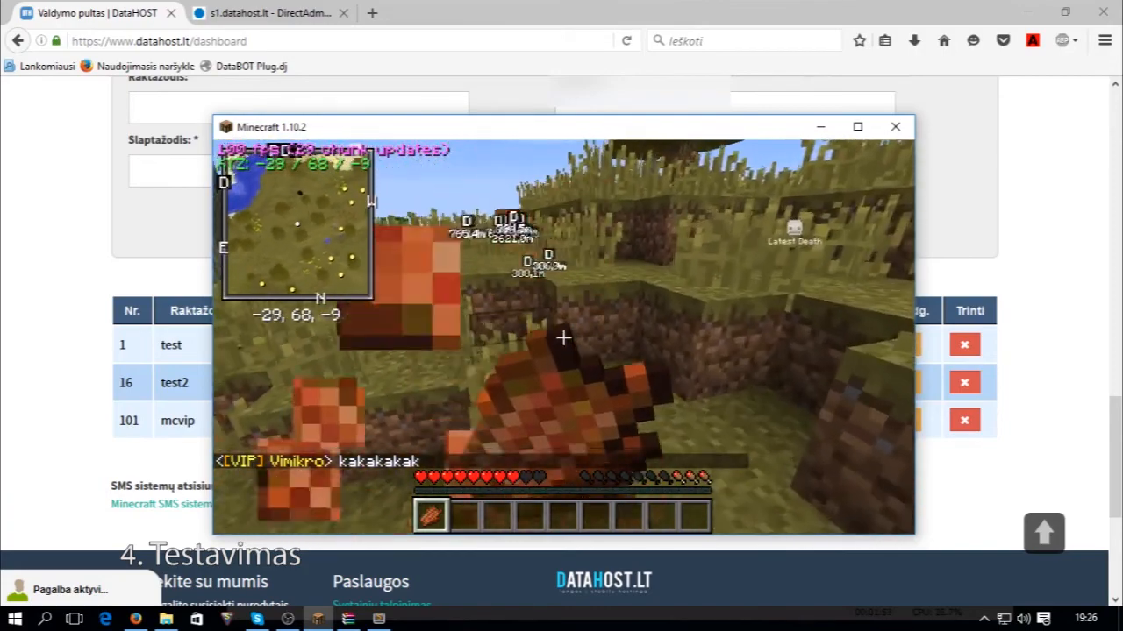
{"action": "key", "text": "w"}
{"action": "key", "text": "space"}
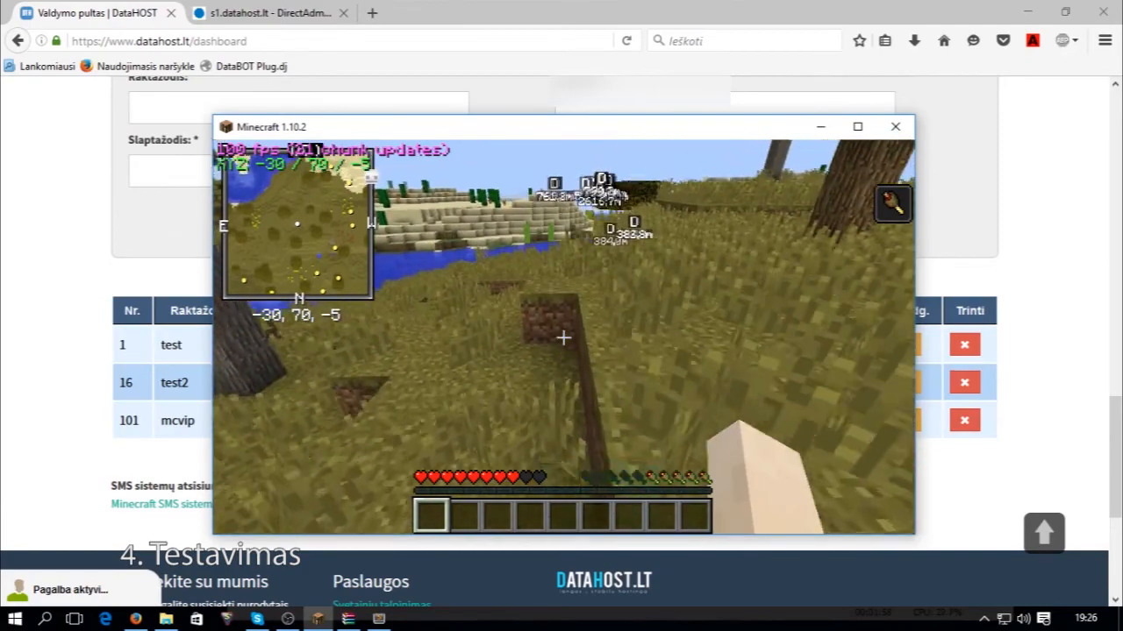
{"action": "key", "text": "w"}
{"action": "key", "text": "space"}
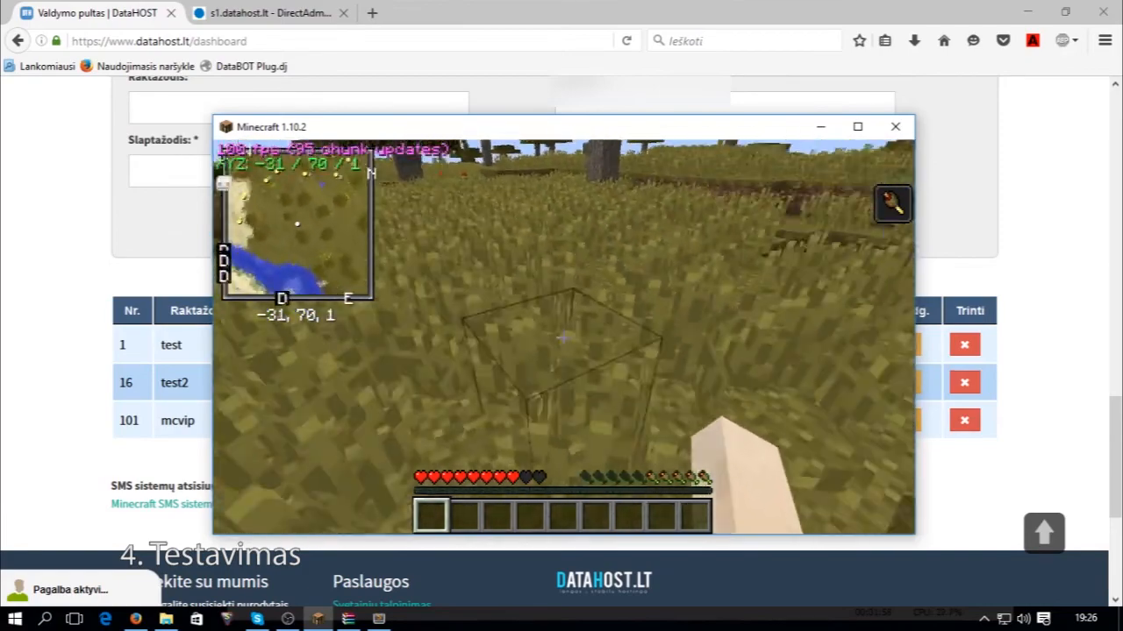
{"action": "key", "text": "w"}
{"action": "key", "text": "space"}
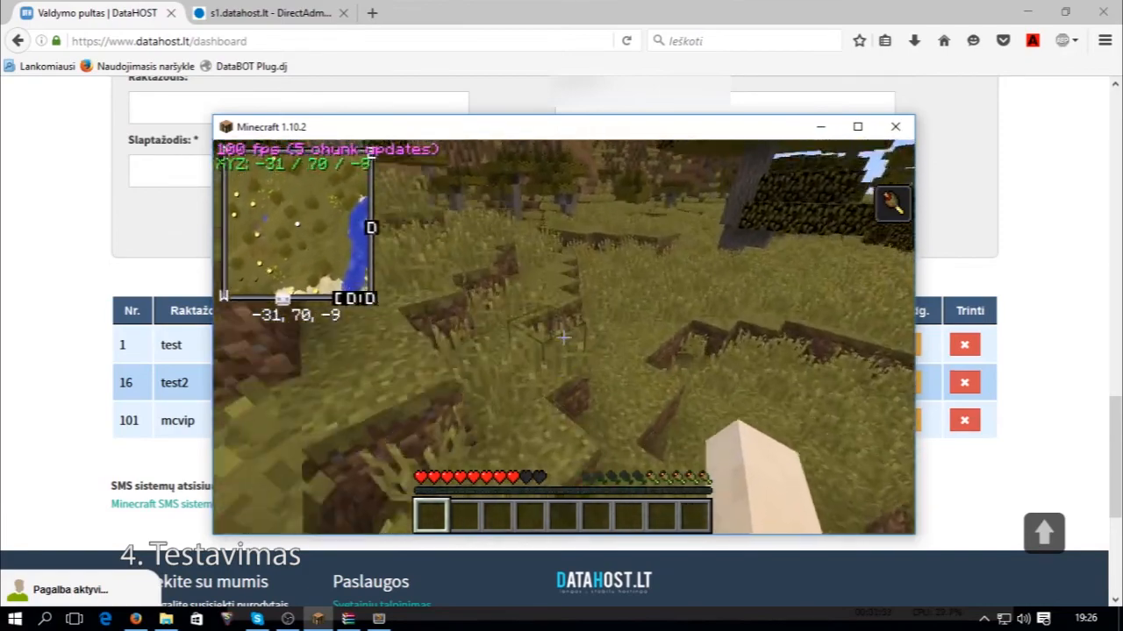
{"action": "key", "text": "w"}
{"action": "key", "text": "space"}
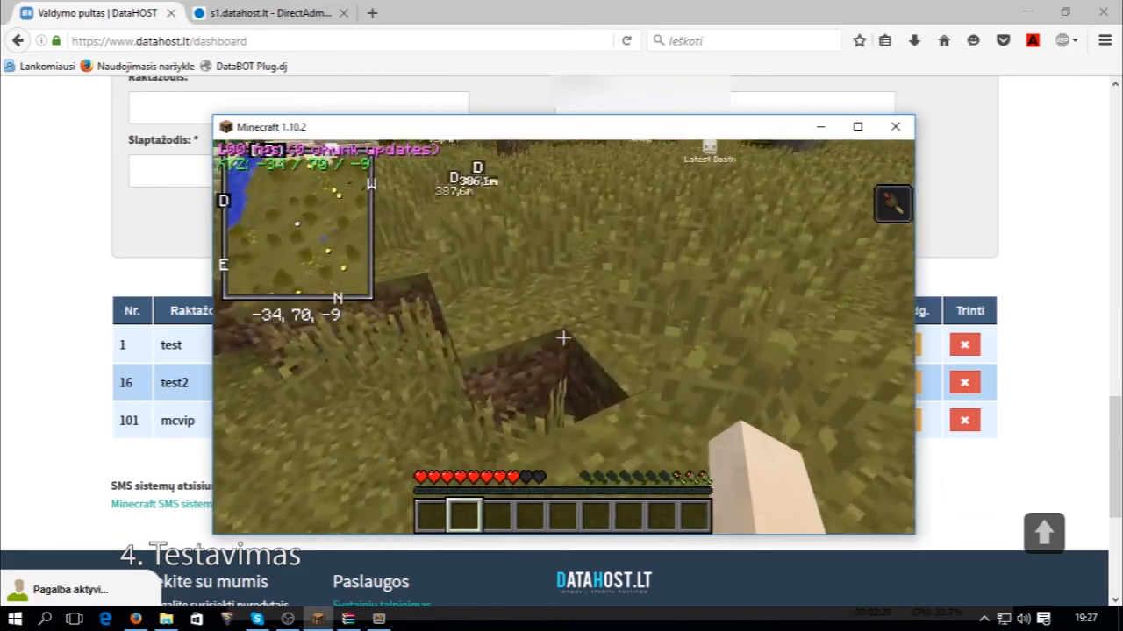
{"action": "key", "text": "w"}
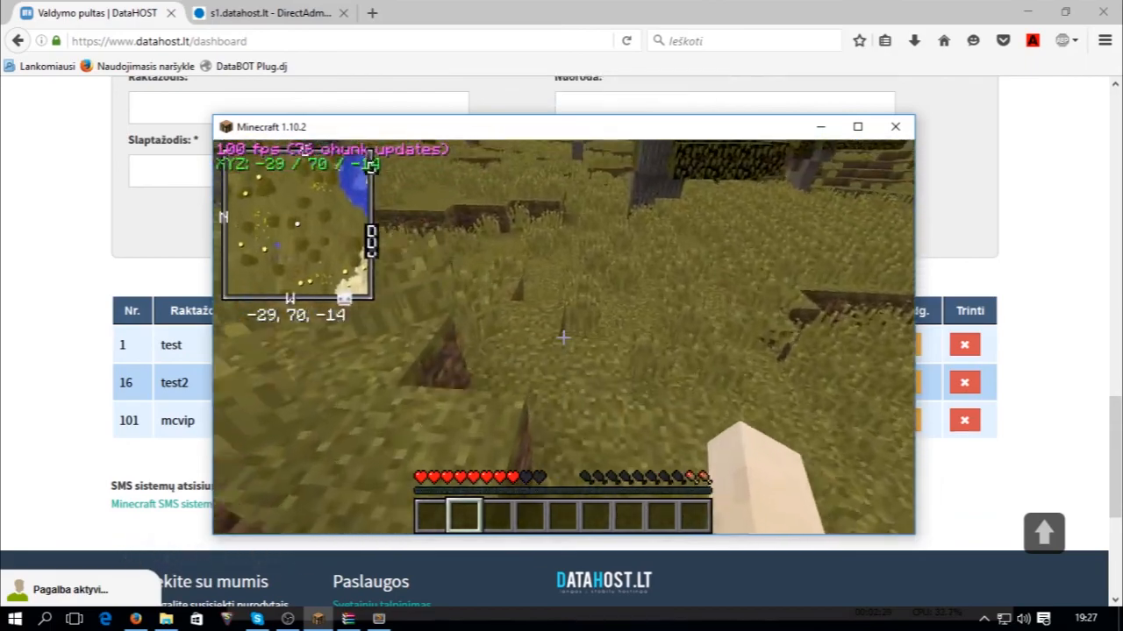